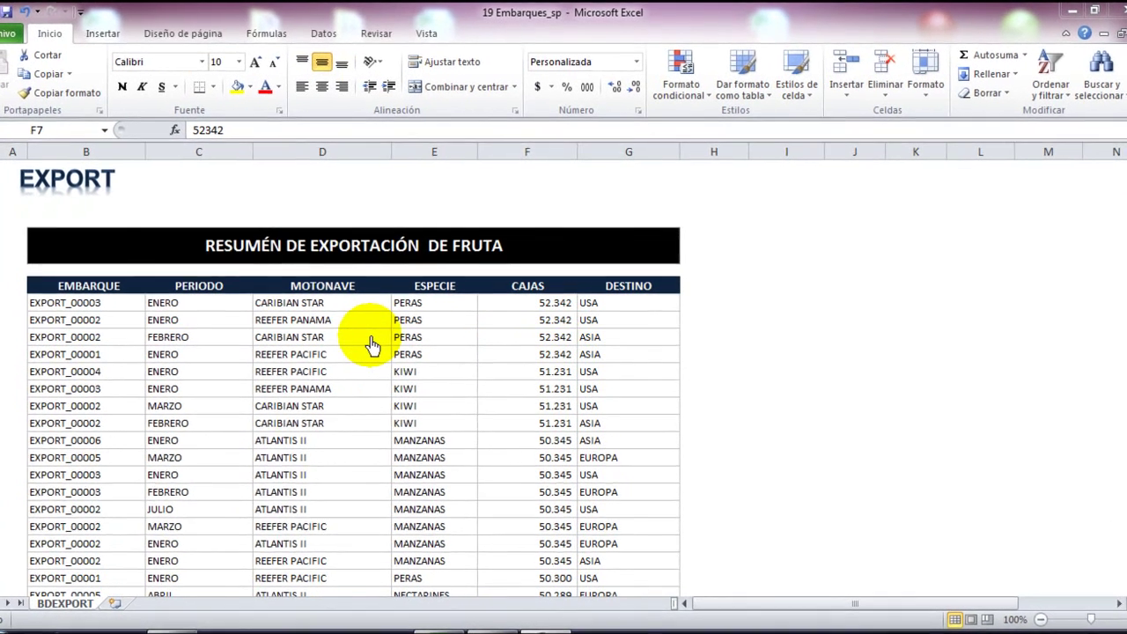
# Turn on filters for the export table and show only PERAS in the ESPECIE column
pyautogui.hotkey('ctrl', 'v')
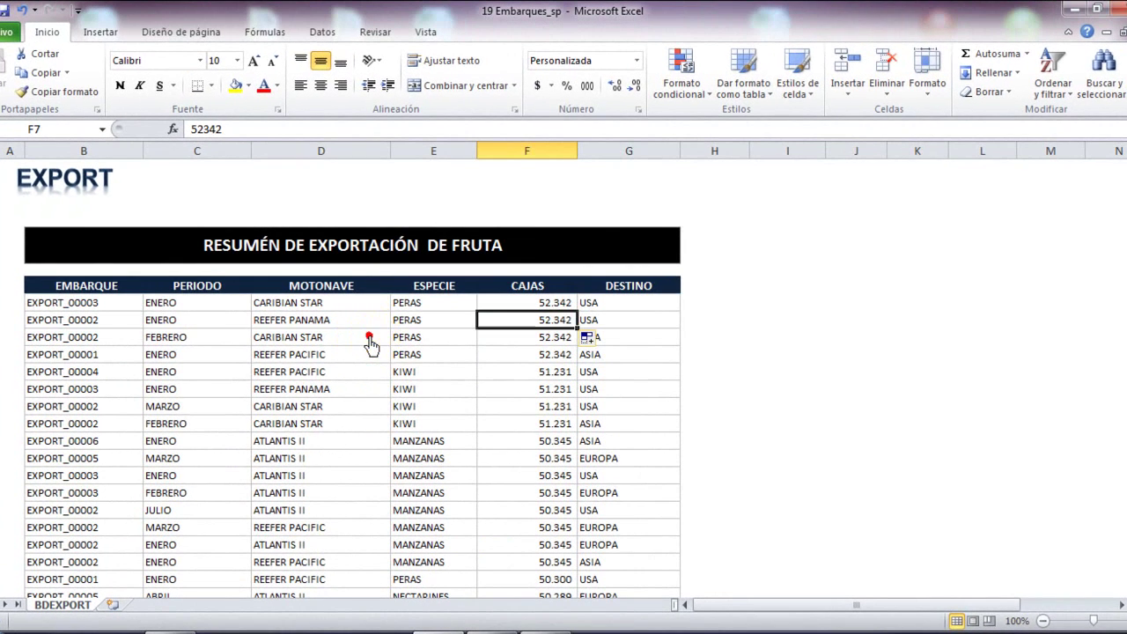
pyautogui.click(371, 336)
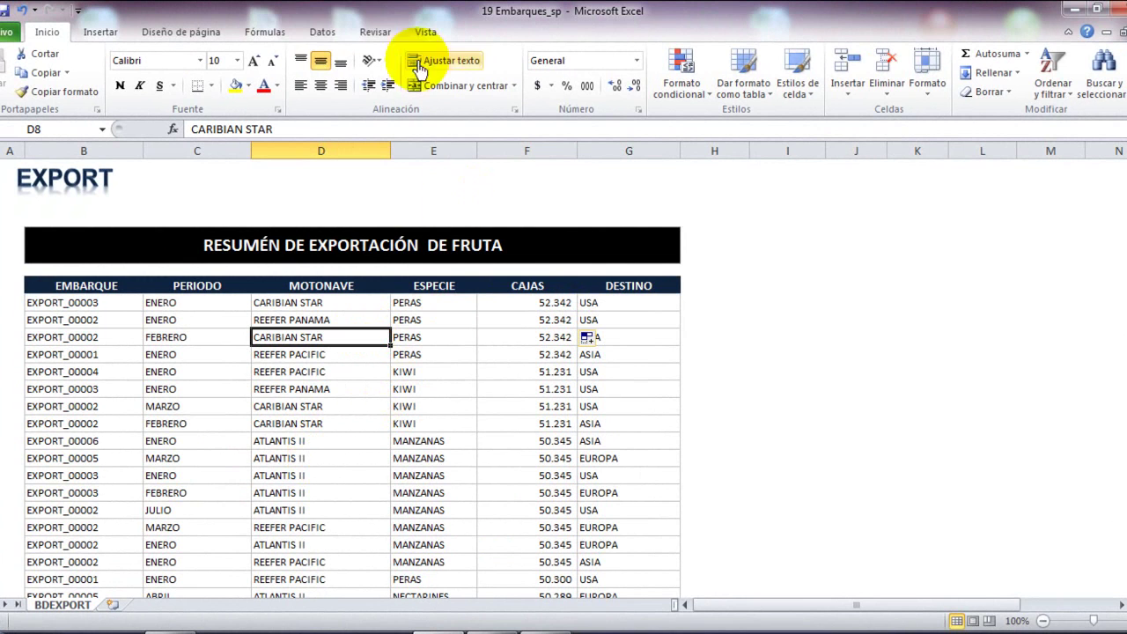
pyautogui.click(321, 37)
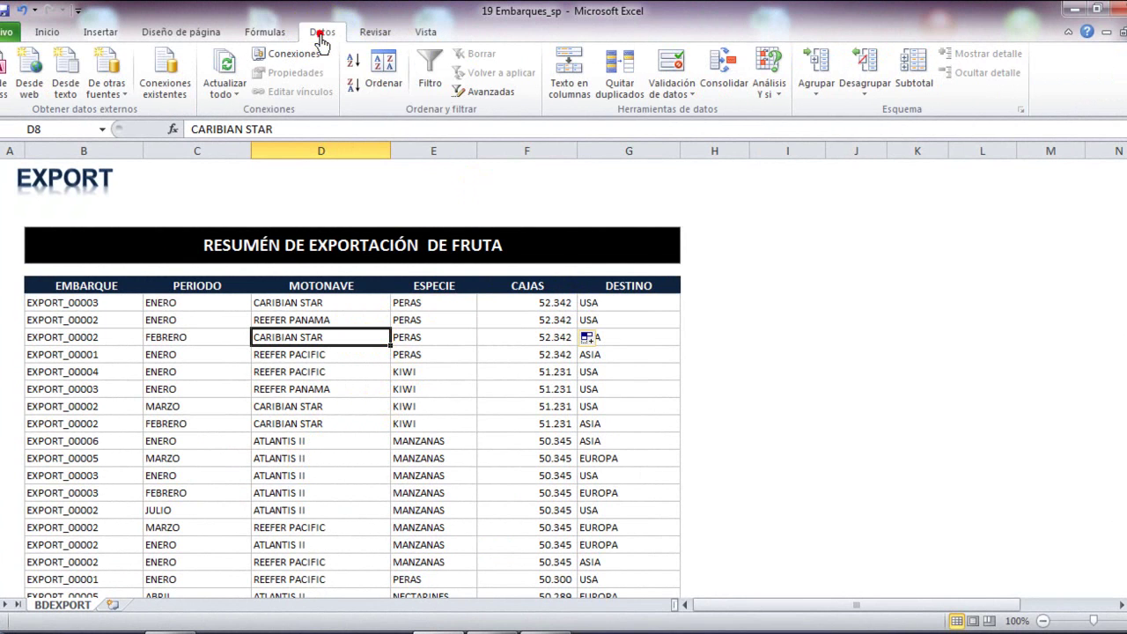
pyautogui.click(433, 78)
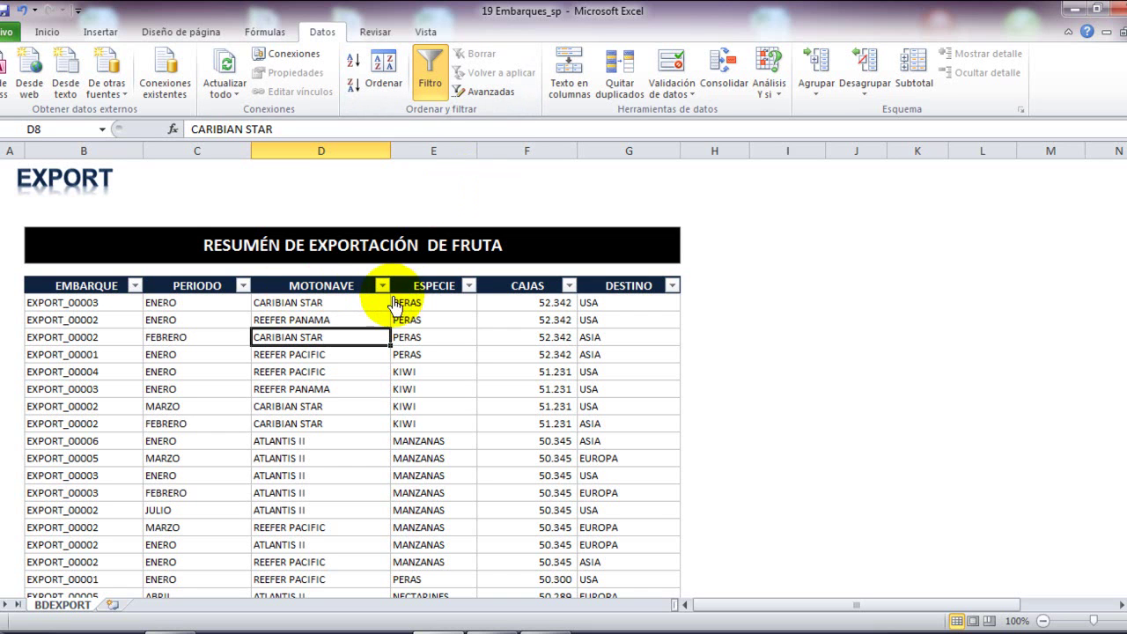
pyautogui.click(471, 287)
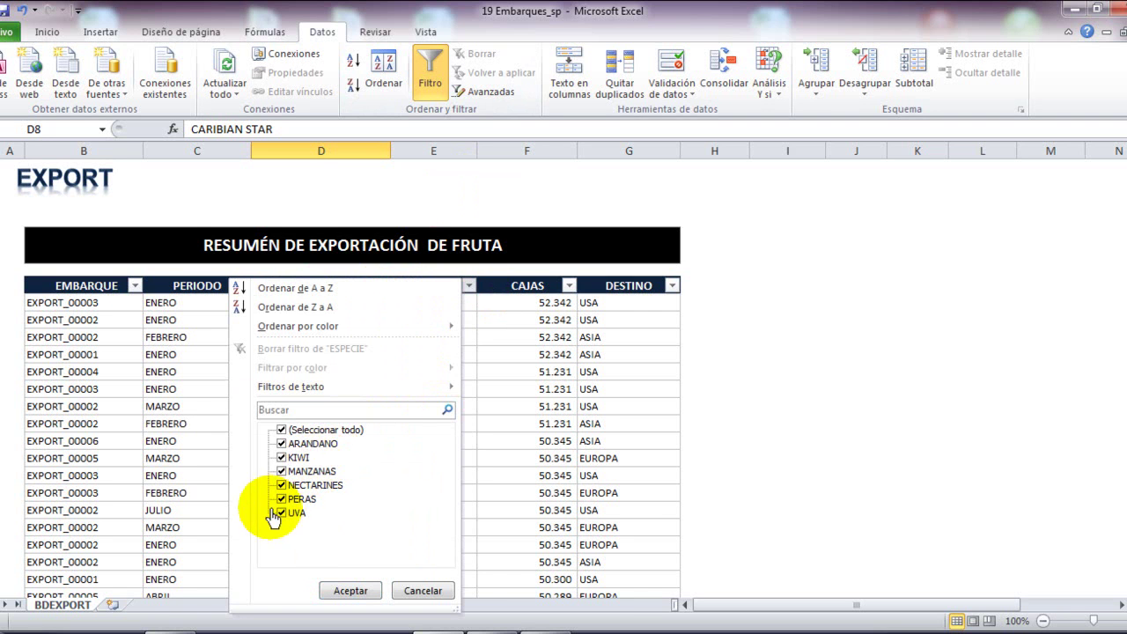
pyautogui.click(282, 430)
pyautogui.click(282, 498)
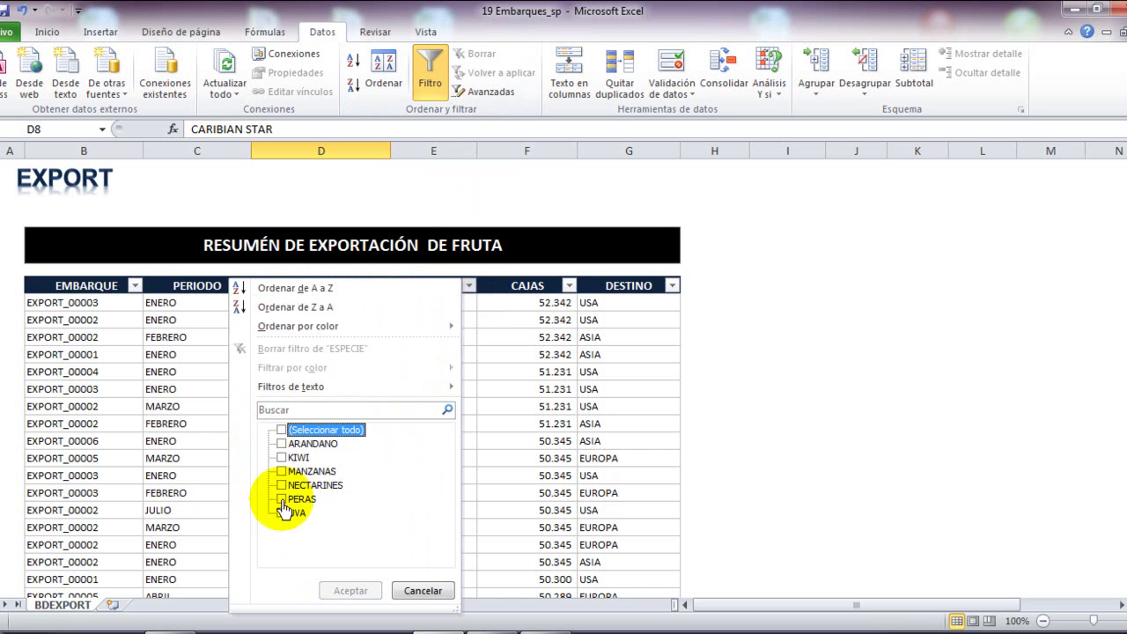
pyautogui.click(343, 591)
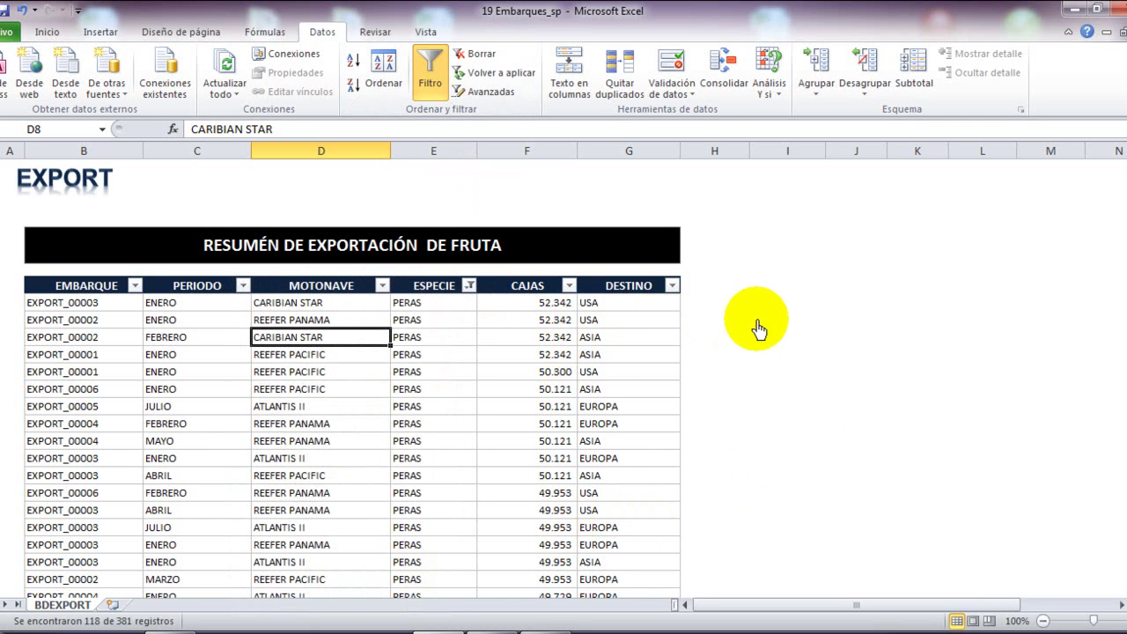
# Select the filtered CAJAS values to read their sum, and record 4199974 in J5 with the label PERAS in I5
pyautogui.moveTo(547, 302)
pyautogui.mouseDown()
pyautogui.moveTo(548, 412)
pyautogui.moveTo(517, 579)
pyautogui.moveTo(529, 605)
pyautogui.moveTo(577, 597)
pyautogui.moveTo(569, 608)
pyautogui.moveTo(550, 612)
pyautogui.moveTo(535, 553)
pyautogui.mouseUp()
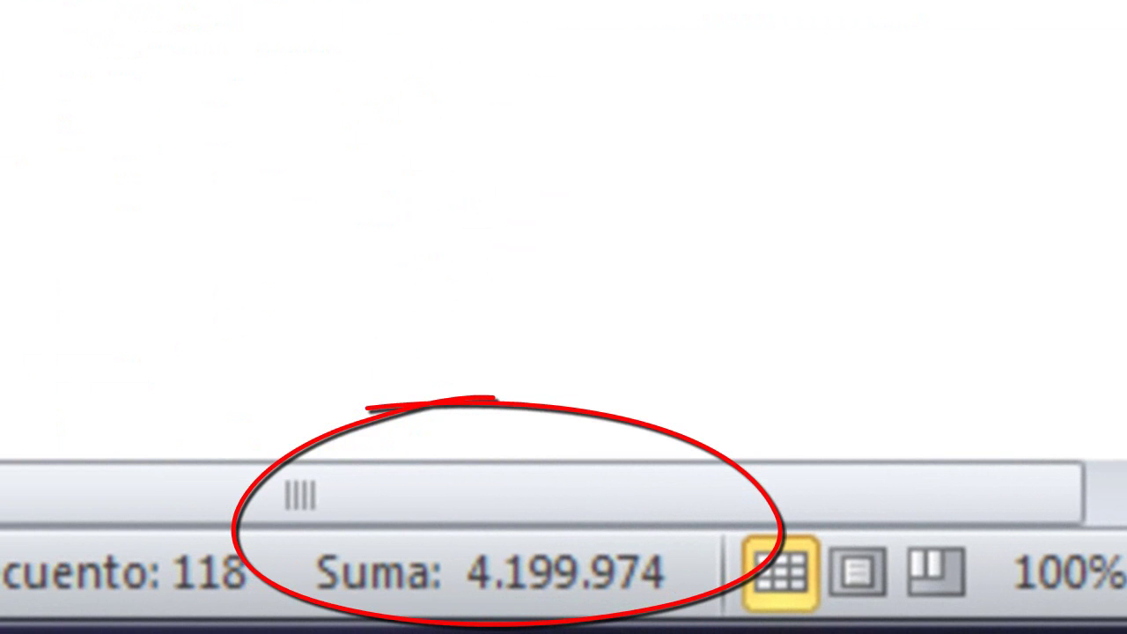
pyautogui.hscroll(3, 564, 264)
pyautogui.click(853, 291)
pyautogui.write('419997')
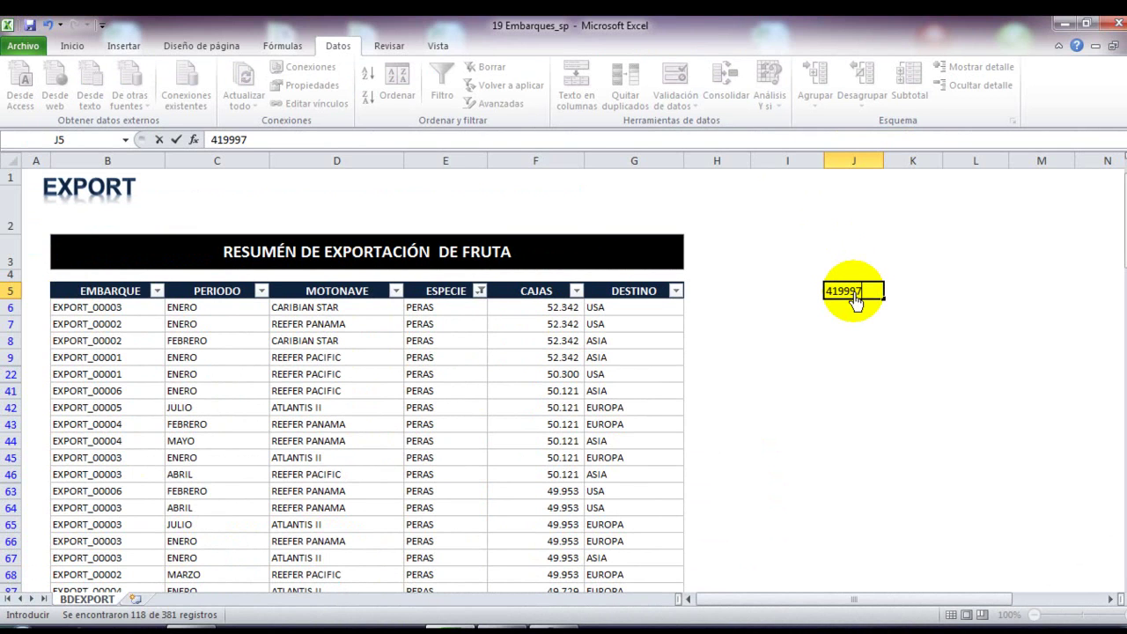
pyautogui.write('4')
pyautogui.click(789, 297)
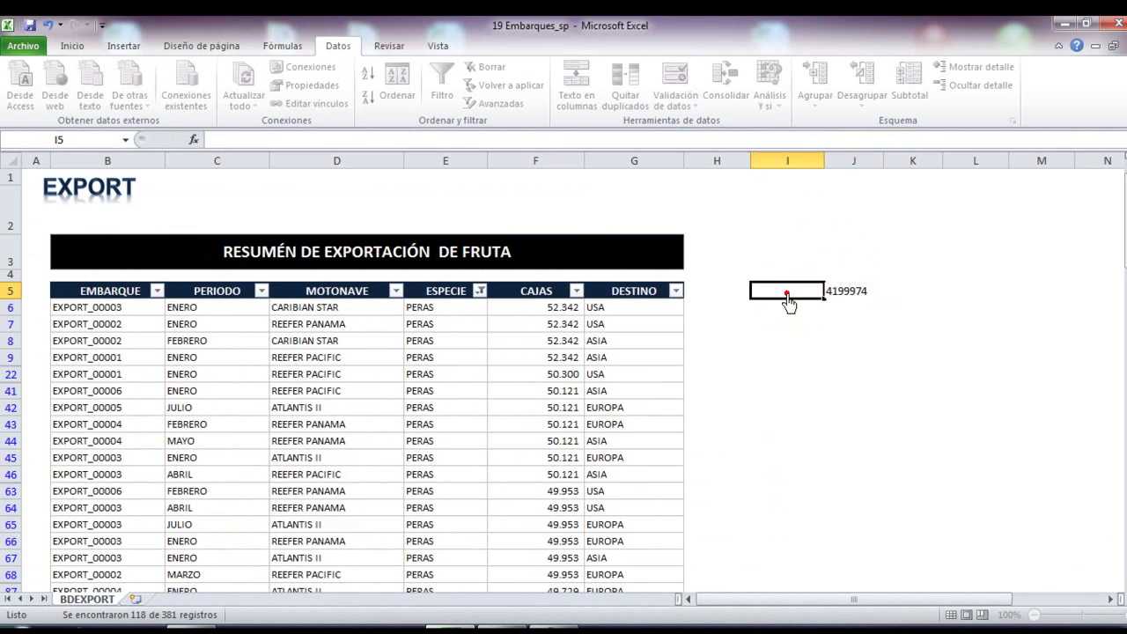
pyautogui.write('PERAS')
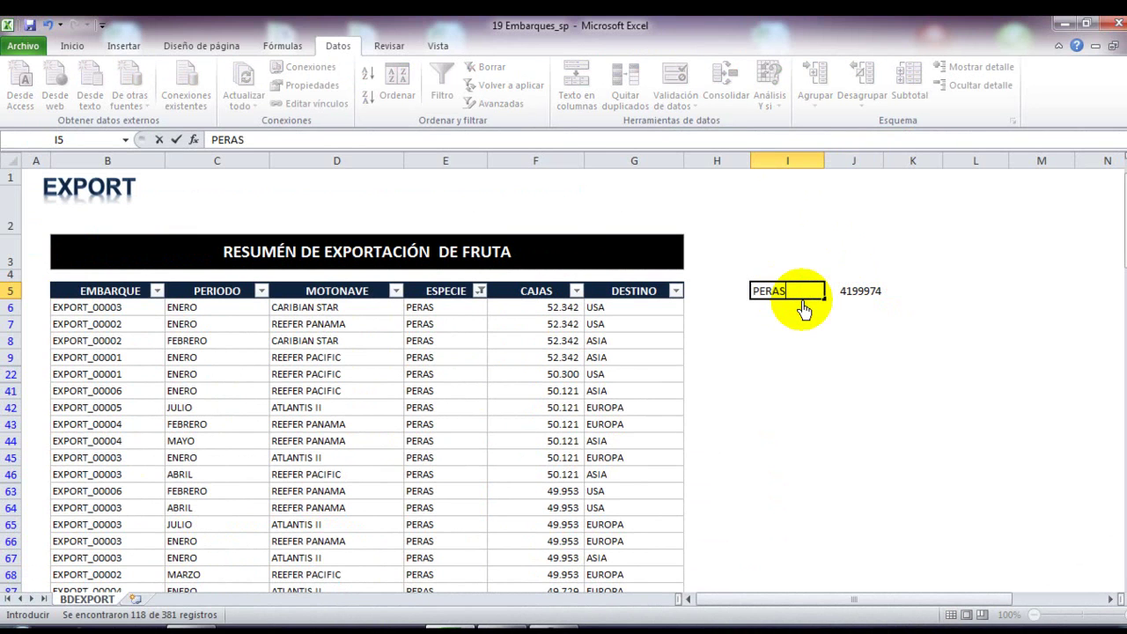
pyautogui.click(907, 361)
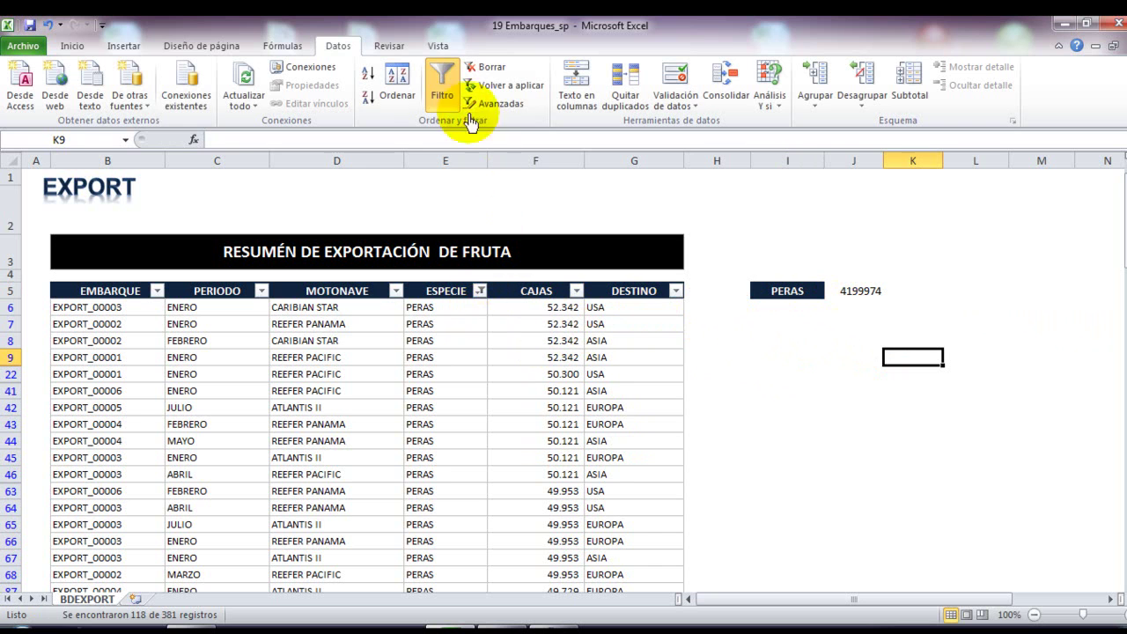
# Turn off the export table's filters and clear everything from cells I4:J5
pyautogui.click(443, 81)
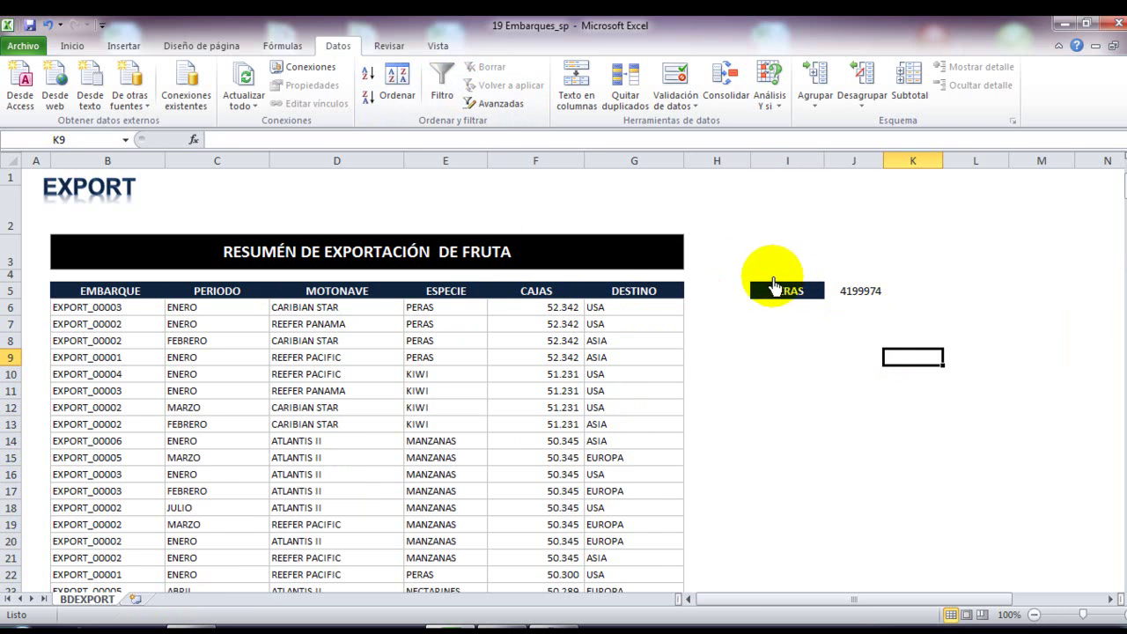
pyautogui.moveTo(775, 276); pyautogui.dragTo(841, 293)
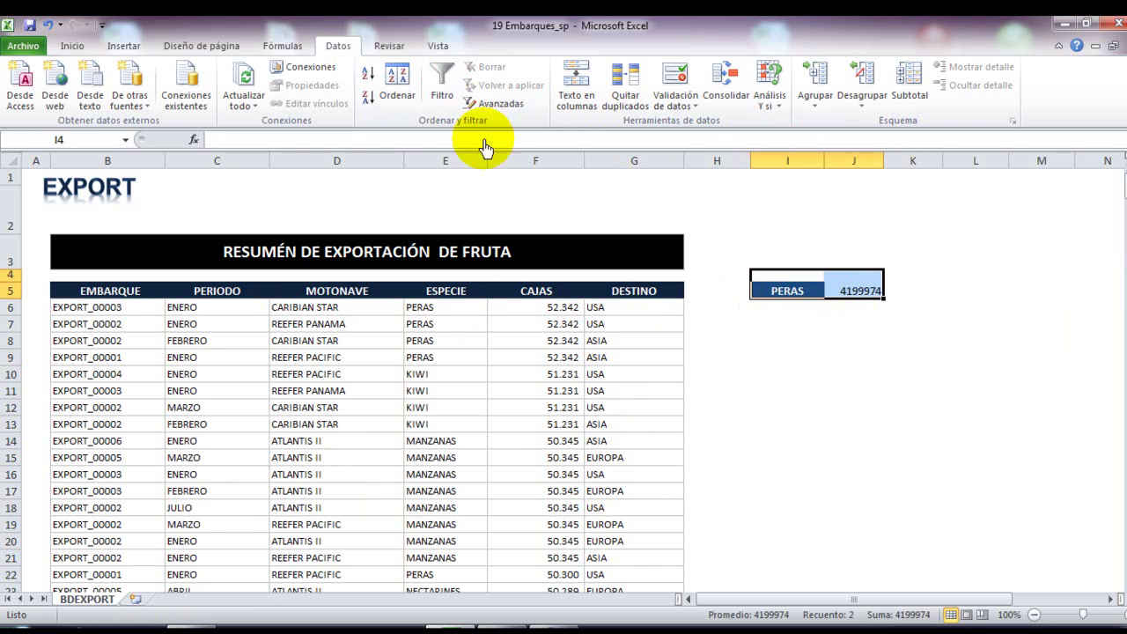
pyautogui.click(74, 52)
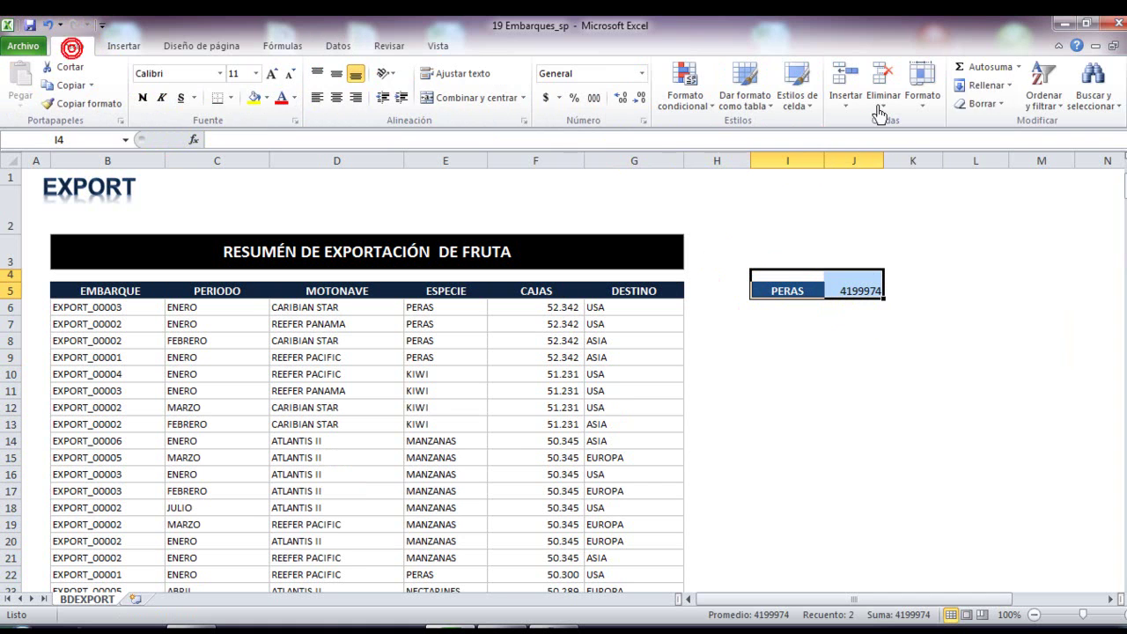
pyautogui.click(987, 108)
pyautogui.click(996, 130)
pyautogui.click(854, 340)
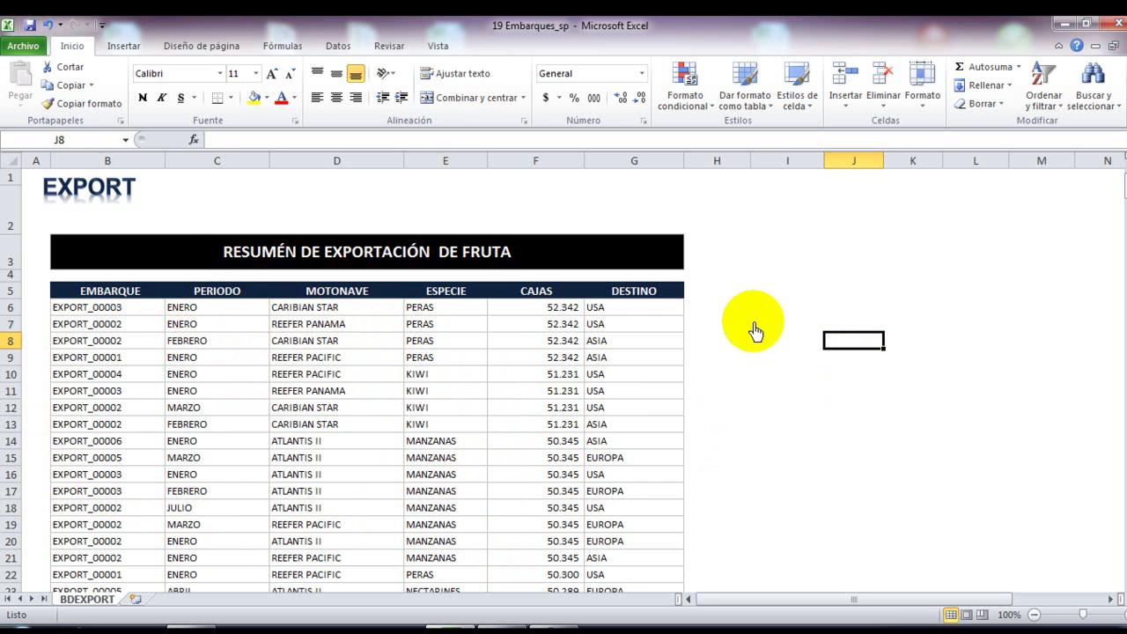
# Insert a pivot table from the range BDEXPORT!$B$5:$G$386, placed in the existing worksheet at cell I5
pyautogui.click(437, 376)
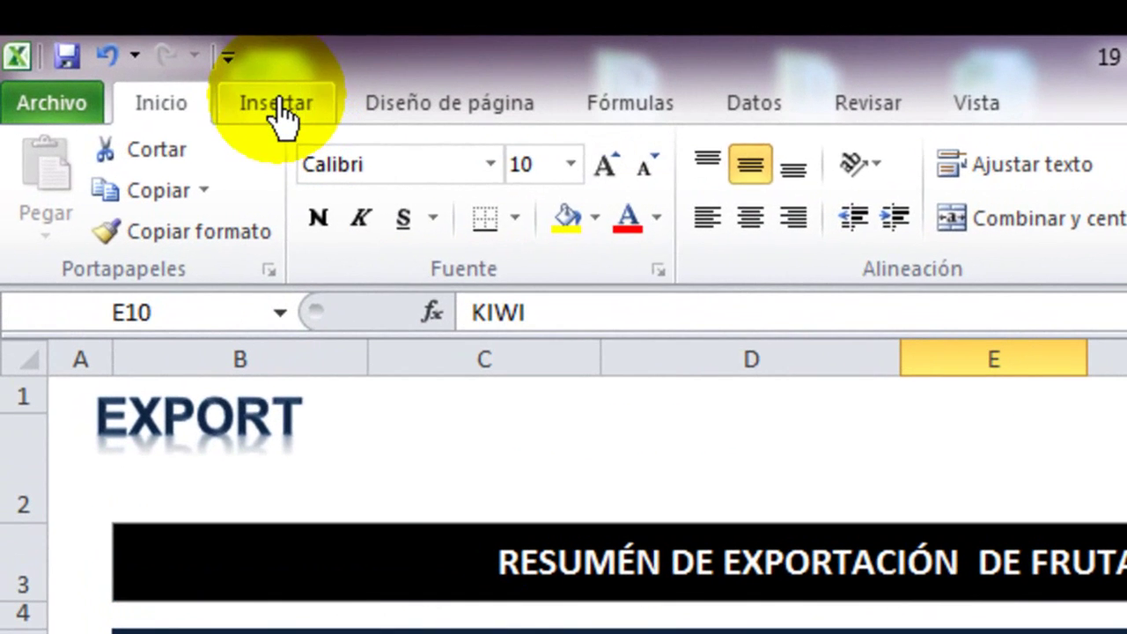
pyautogui.click(276, 110)
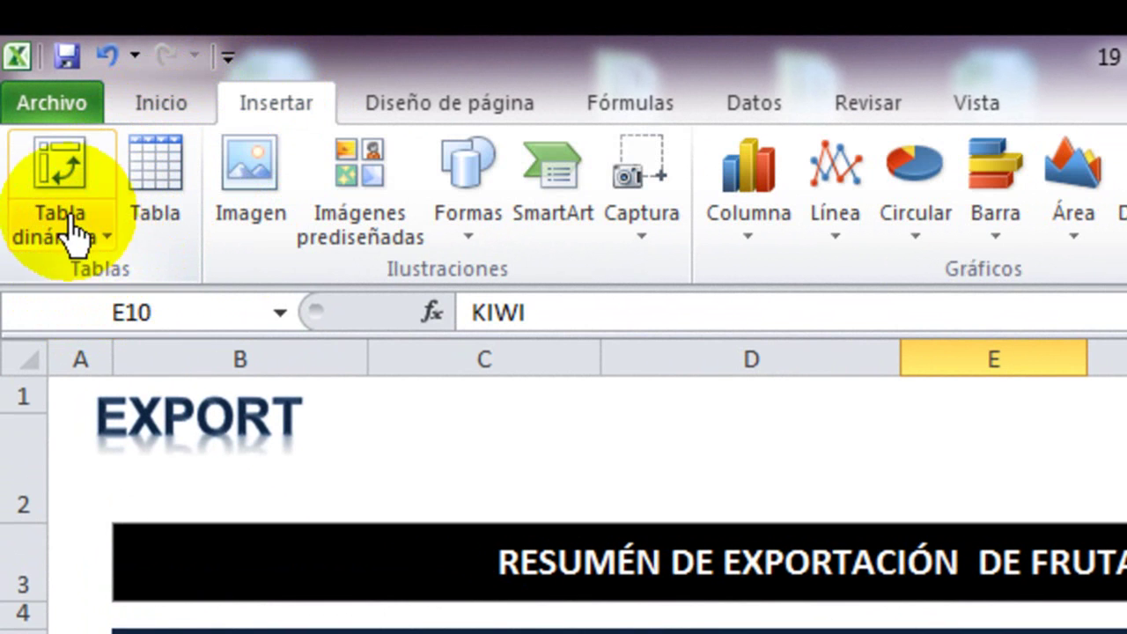
pyautogui.click(88, 247)
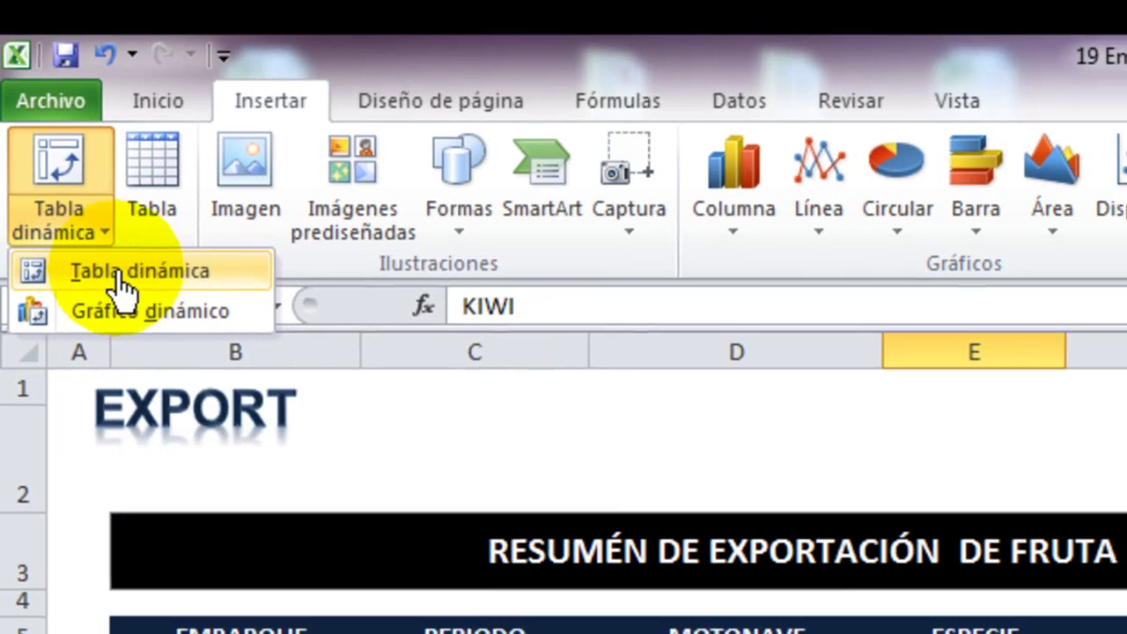
pyautogui.click(121, 280)
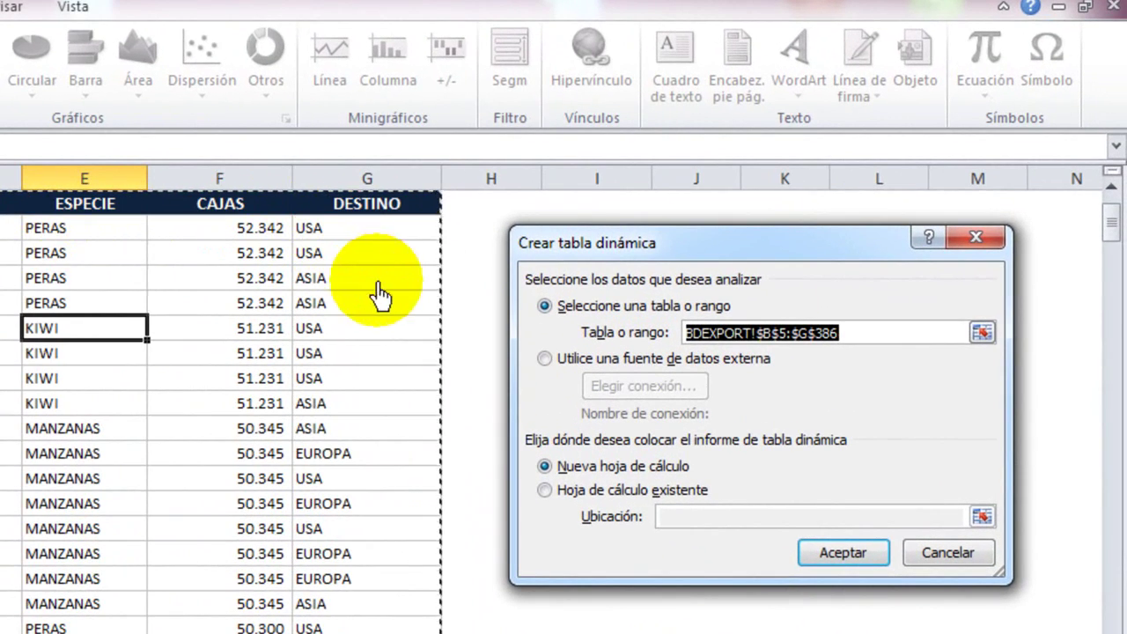
pyautogui.moveTo(1111, 222); pyautogui.dragTo(1089, 158)
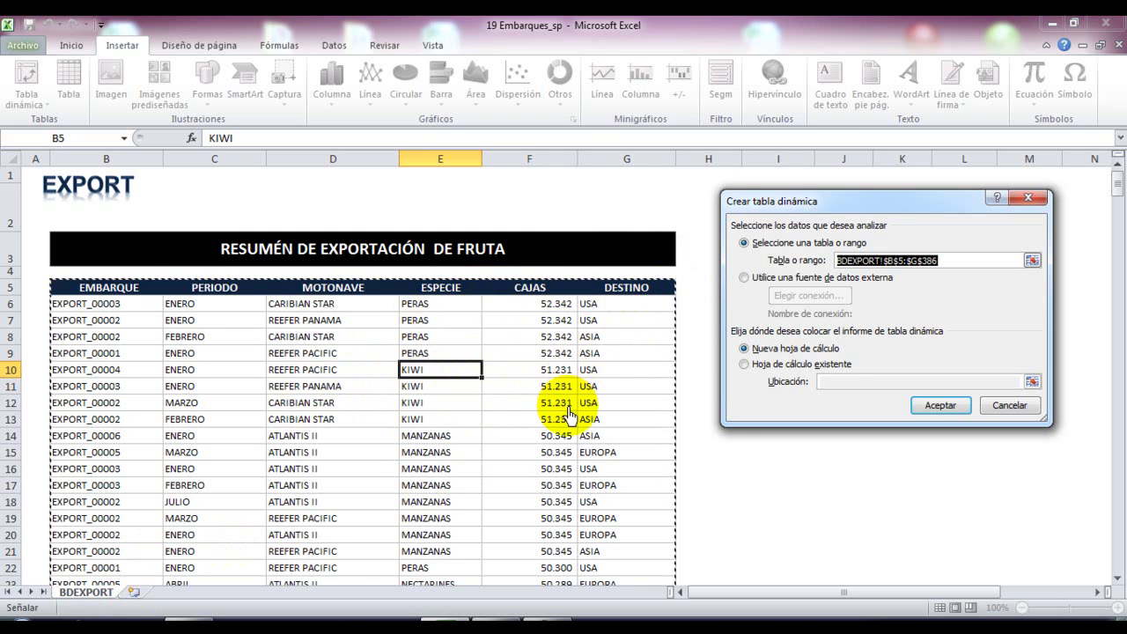
pyautogui.click(745, 364)
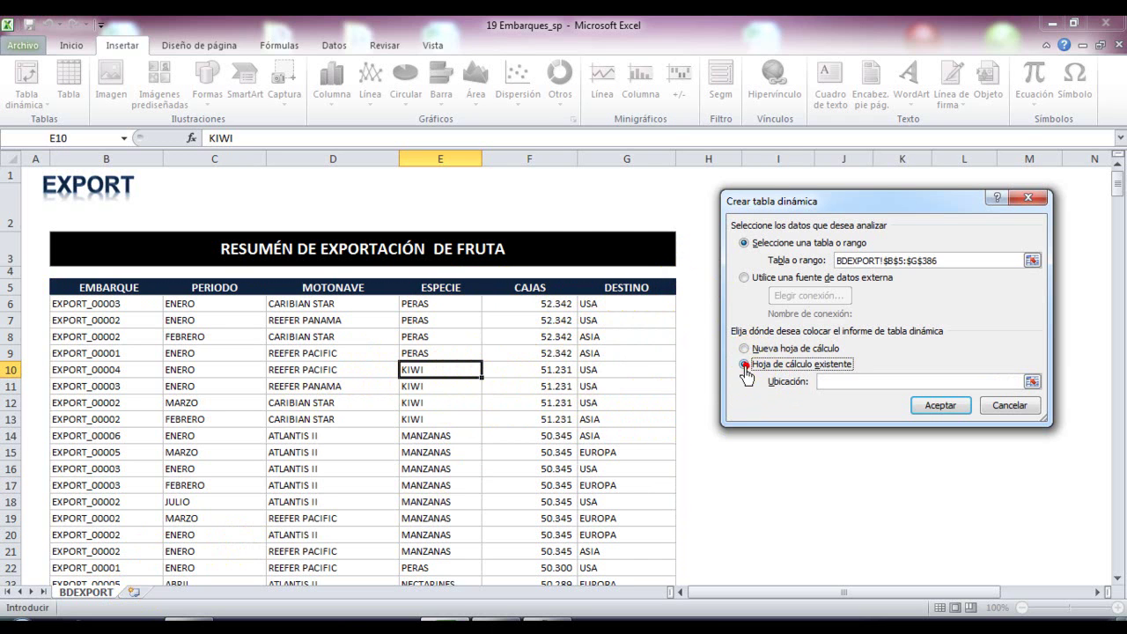
pyautogui.click(1032, 384)
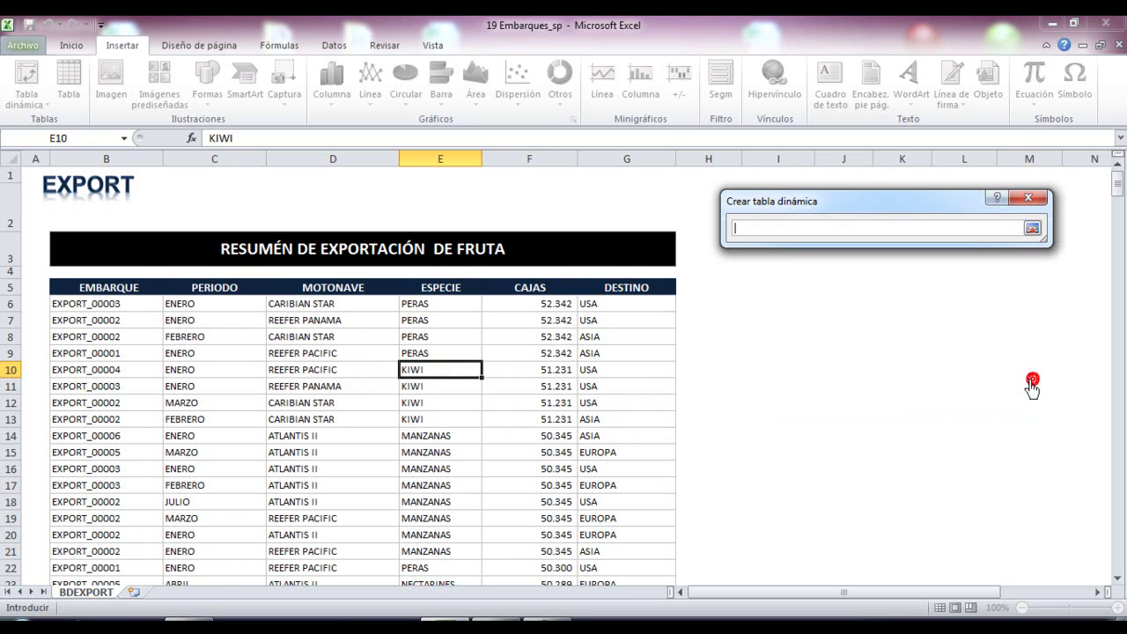
pyautogui.click(756, 293)
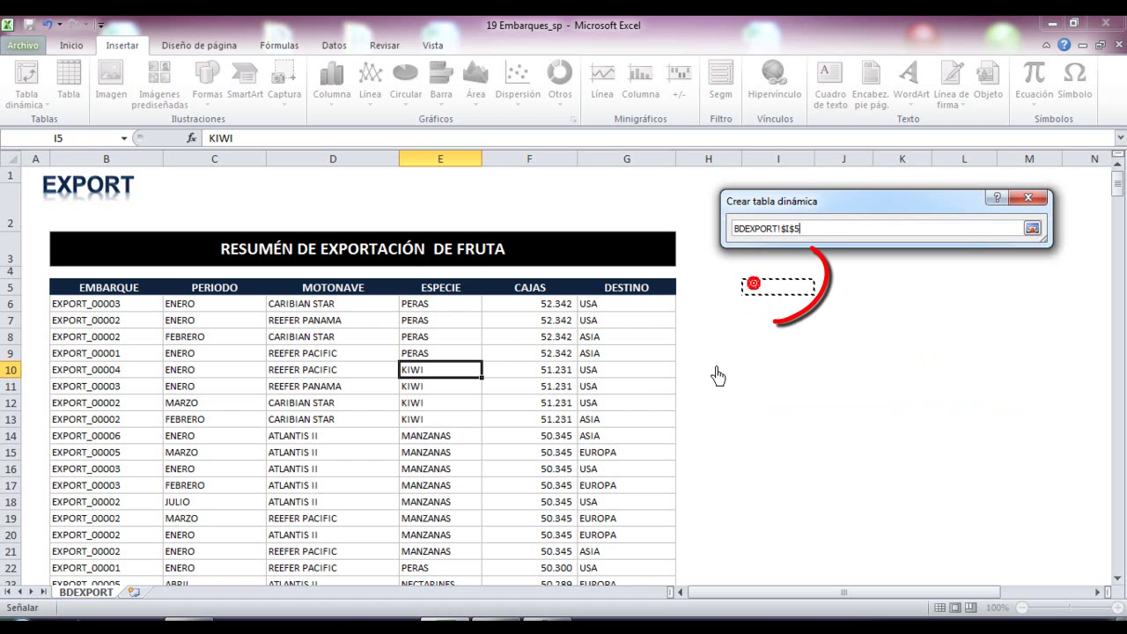
pyautogui.click(1032, 230)
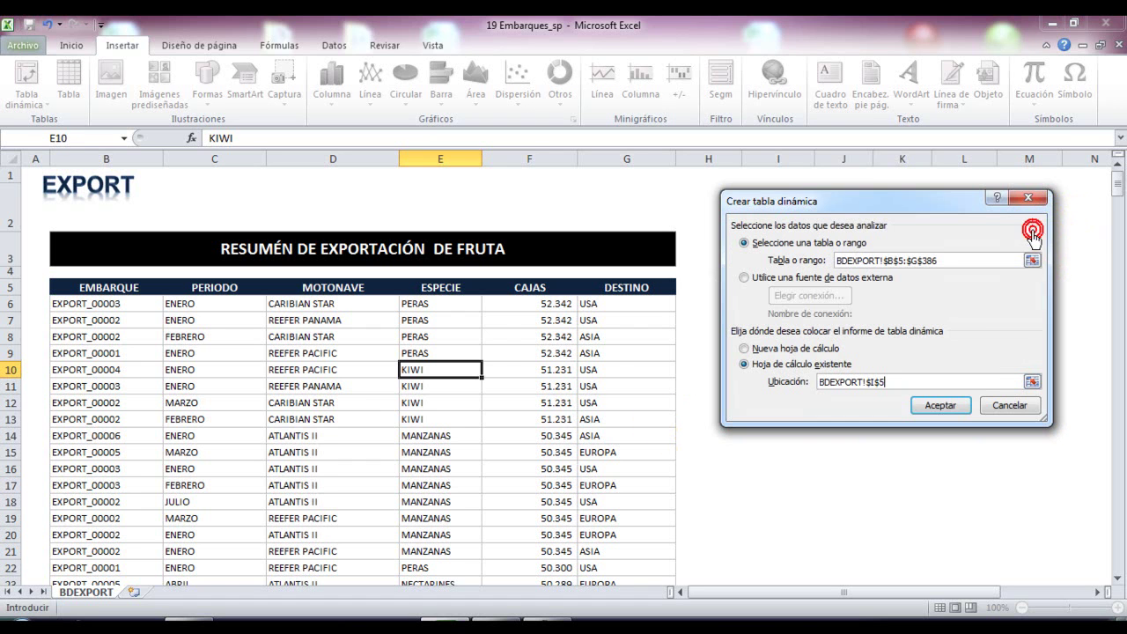
pyautogui.click(935, 407)
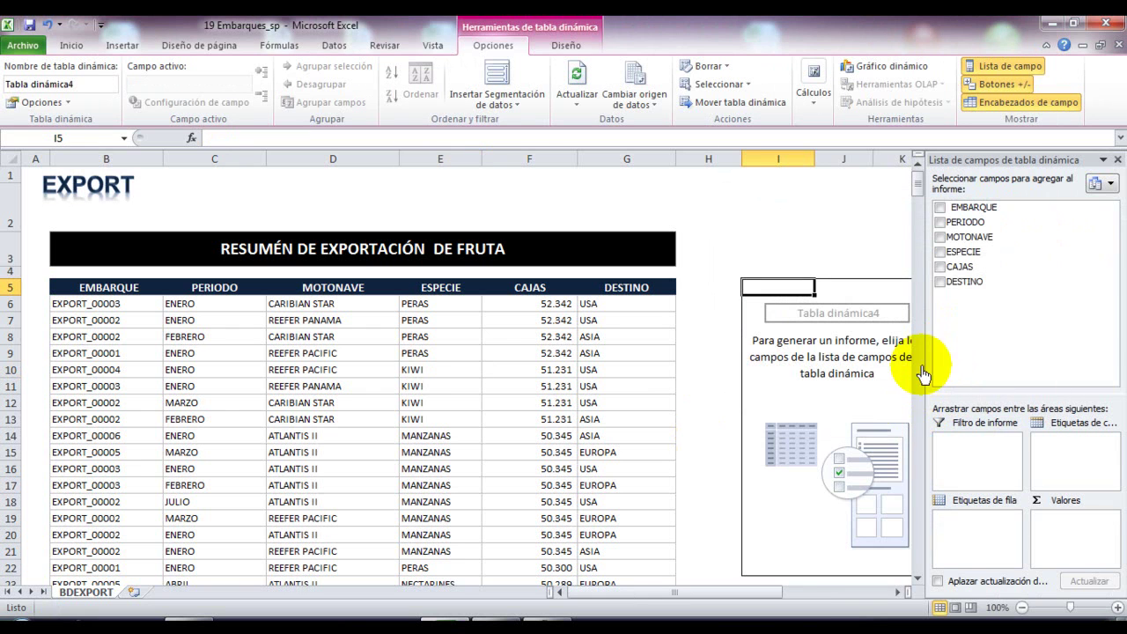
# Add the ESPECIE field to the pivot table's row labels
pyautogui.moveTo(745, 595); pyautogui.dragTo(788, 604)
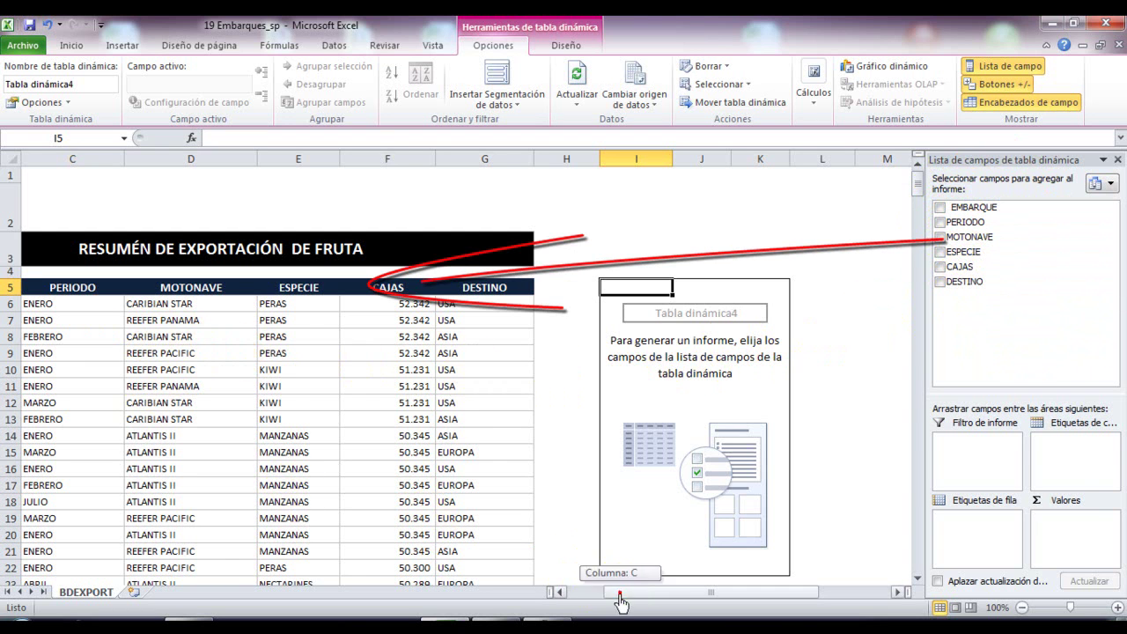
pyautogui.moveTo(622, 601); pyautogui.dragTo(606, 599)
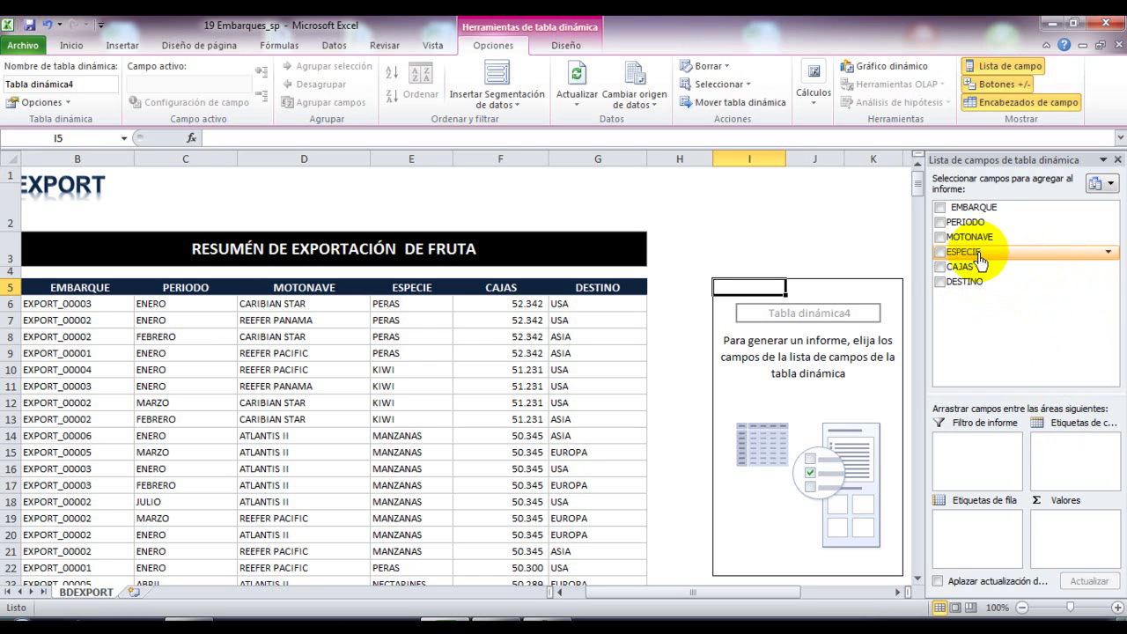
pyautogui.moveTo(980, 262); pyautogui.dragTo(984, 529)
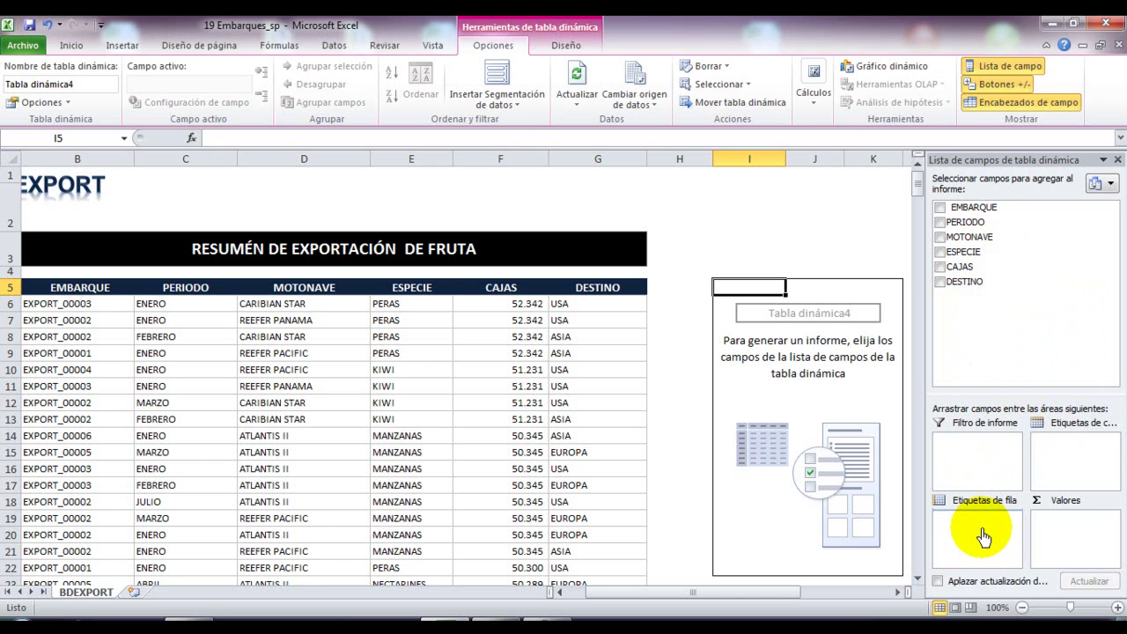
pyautogui.moveTo(984, 537); pyautogui.dragTo(985, 539)
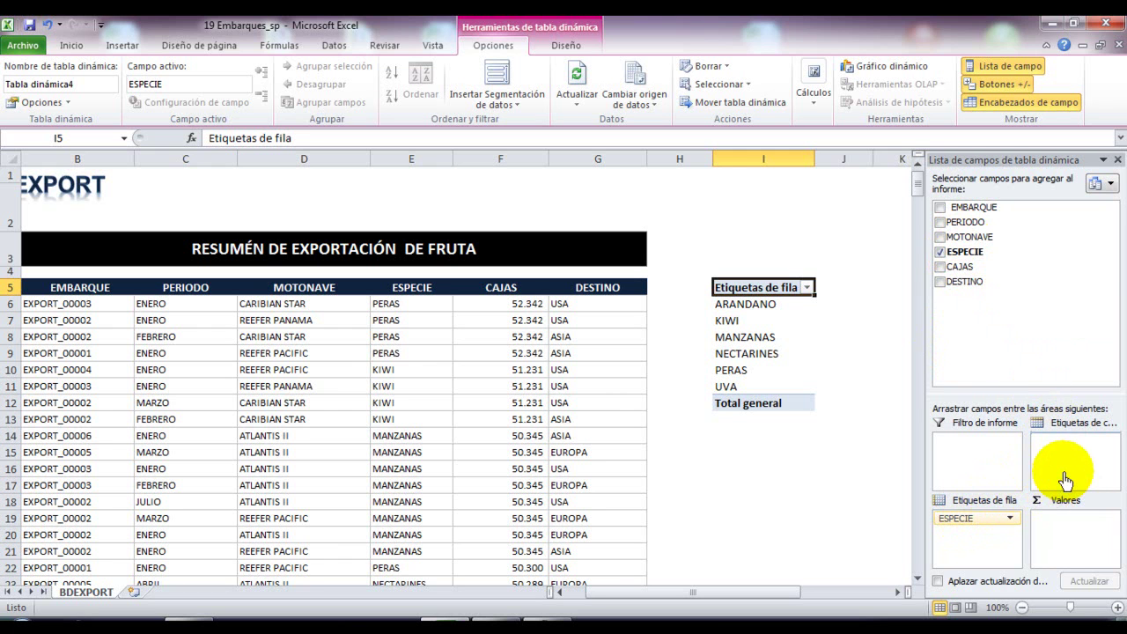
# Move ESPECIE to the pivot table's column labels to view that layout, and return it to the row labels
pyautogui.moveTo(976, 518); pyautogui.dragTo(1070, 469)
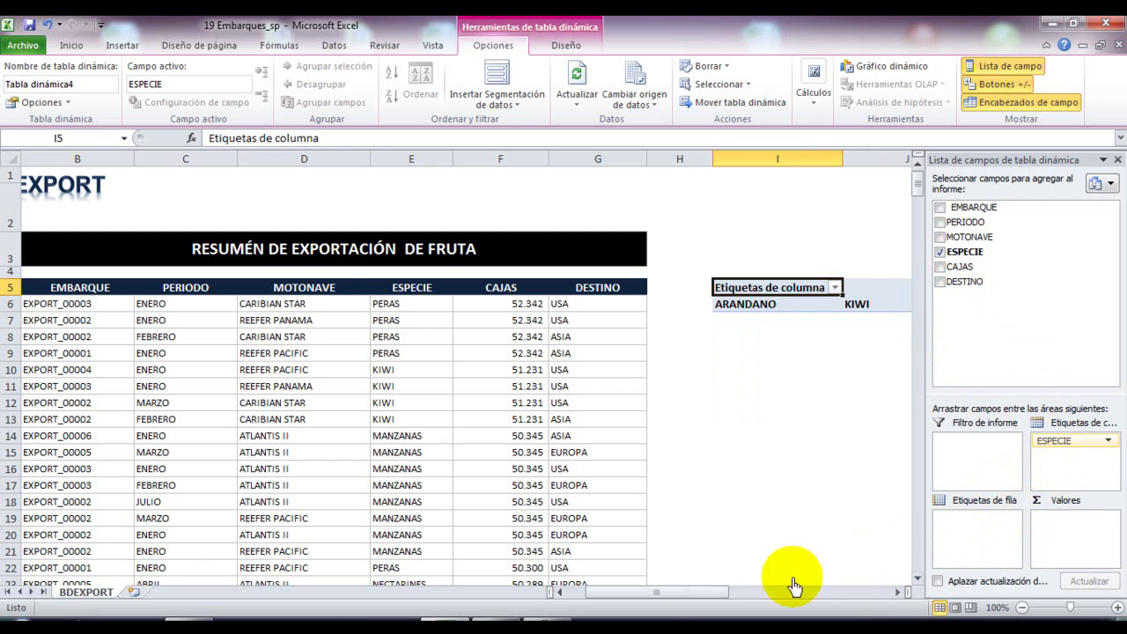
pyautogui.click(667, 595)
pyautogui.moveTo(669, 602); pyautogui.dragTo(700, 599)
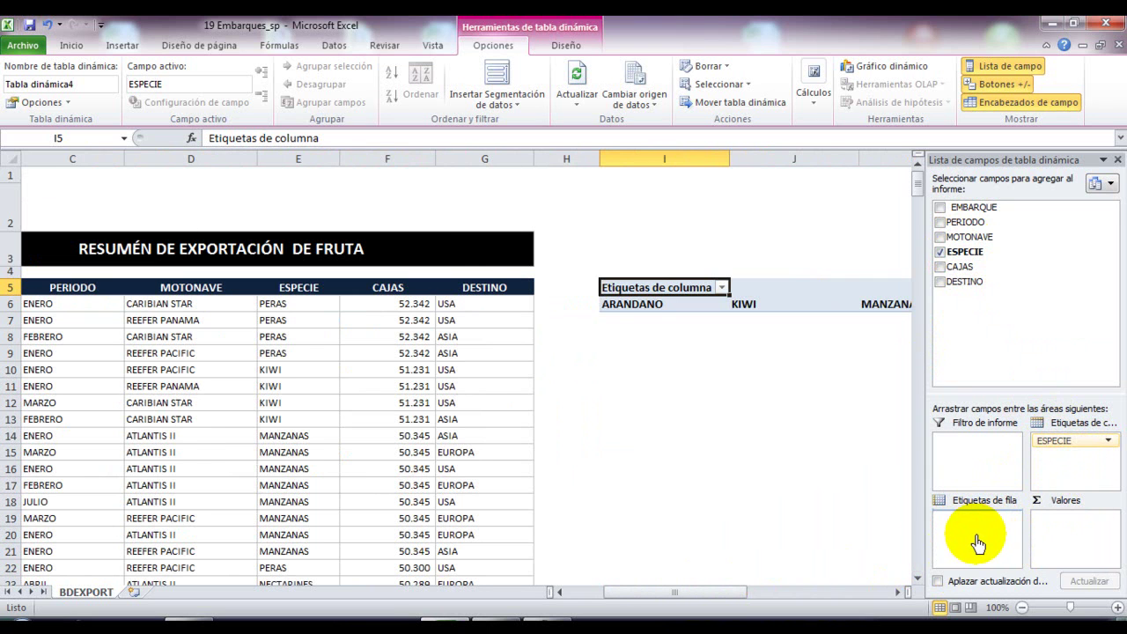
pyautogui.moveTo(978, 544); pyautogui.dragTo(979, 541)
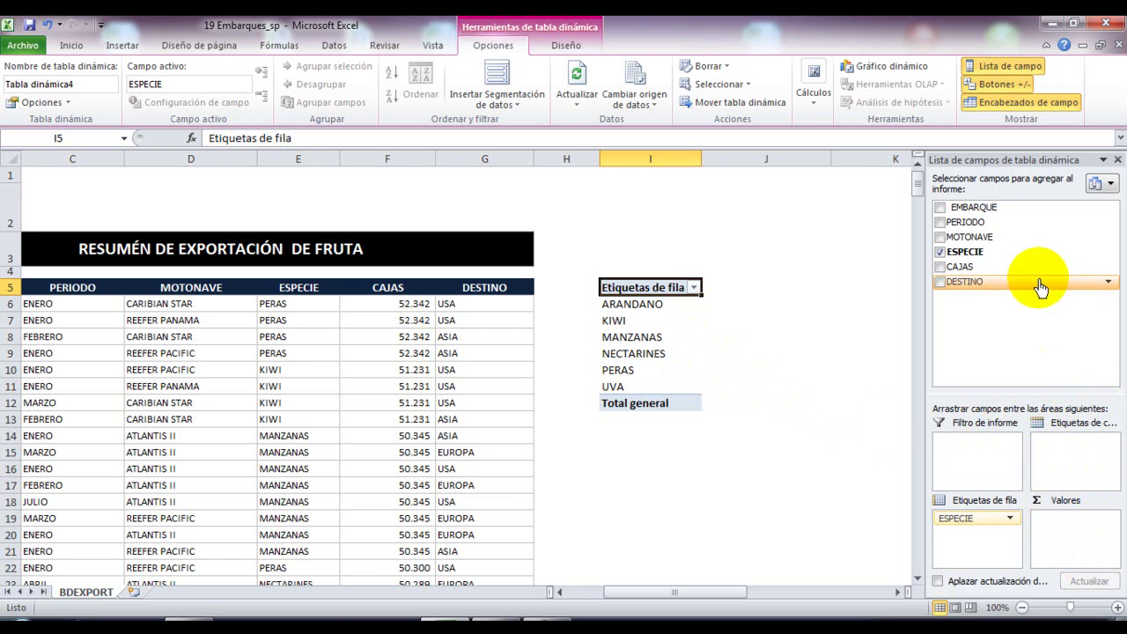
# Add CAJAS to the pivot table's values as a sum and check the grand total against the source CAJAS column
pyautogui.moveTo(959, 276); pyautogui.dragTo(1080, 542)
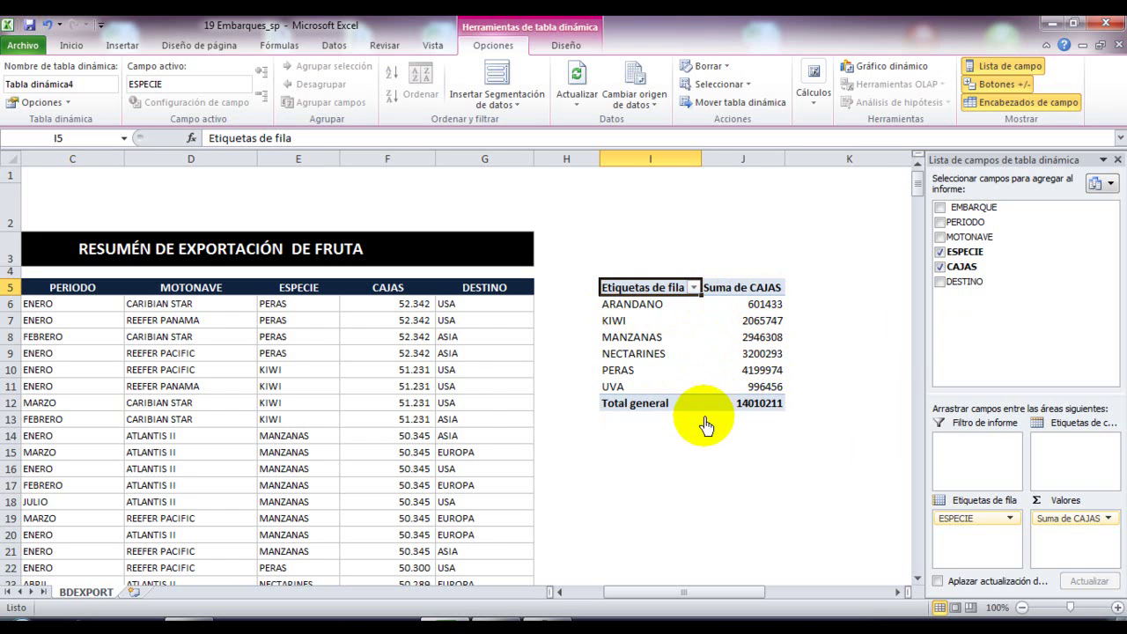
pyautogui.moveTo(407, 310)
pyautogui.mouseDown()
pyautogui.moveTo(385, 608)
pyautogui.moveTo(431, 566)
pyautogui.moveTo(414, 608)
pyautogui.moveTo(397, 596)
pyautogui.moveTo(377, 528)
pyautogui.moveTo(393, 533)
pyautogui.mouseUp()
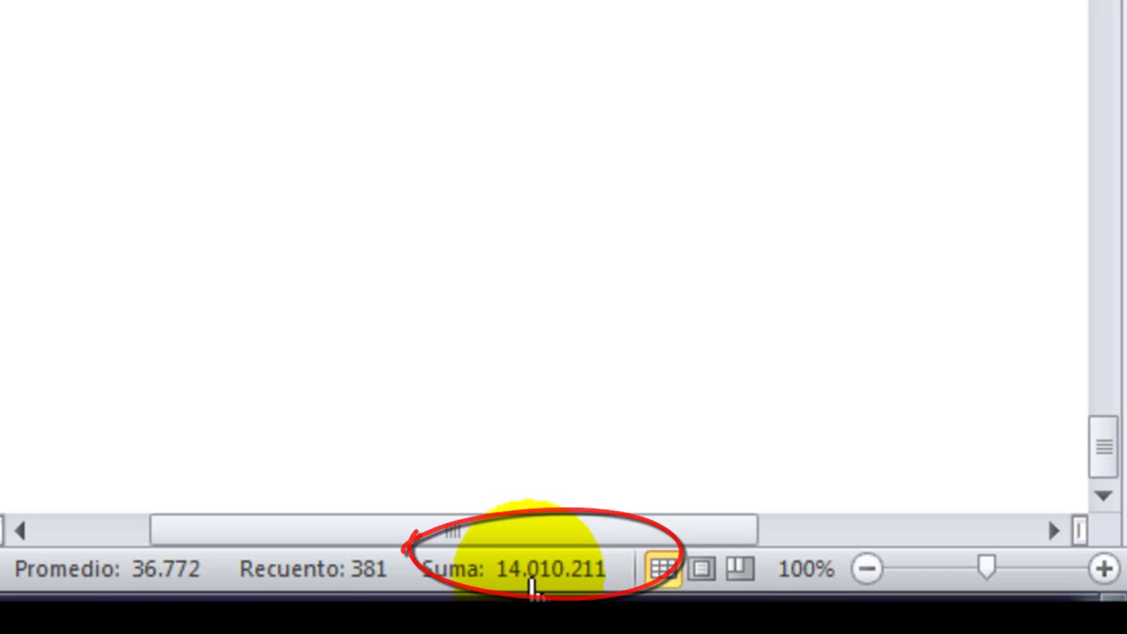
# Replace ESPECIE with MOTONAVE in the pivot table's row labels and check the grand total
pyautogui.moveTo(1114, 548); pyautogui.dragTo(1115, 156)
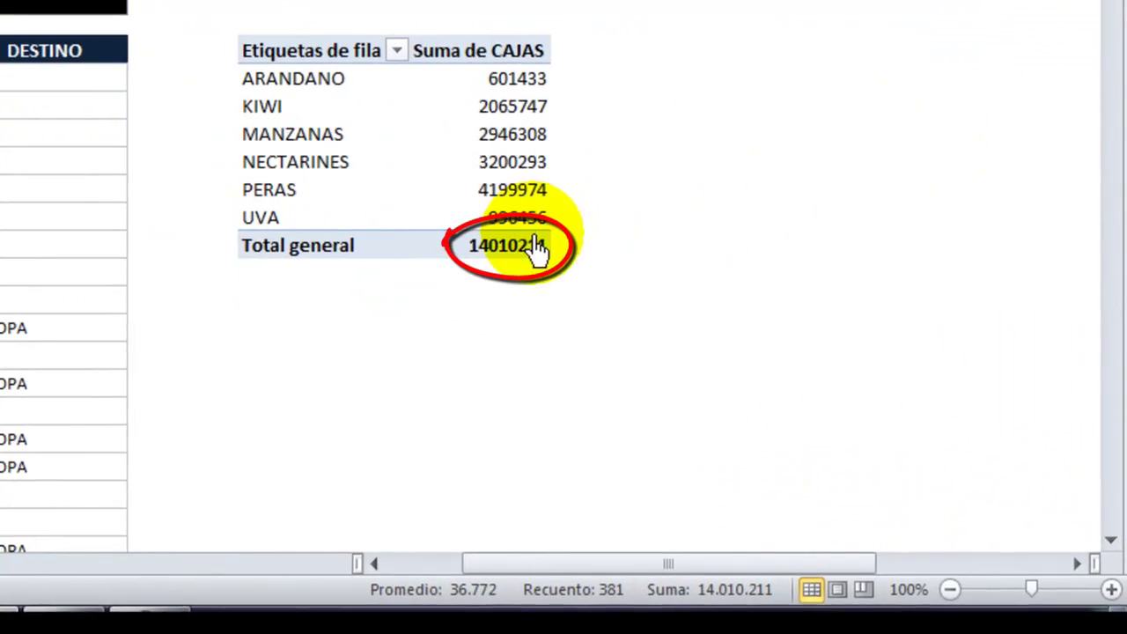
pyautogui.moveTo(524, 262)
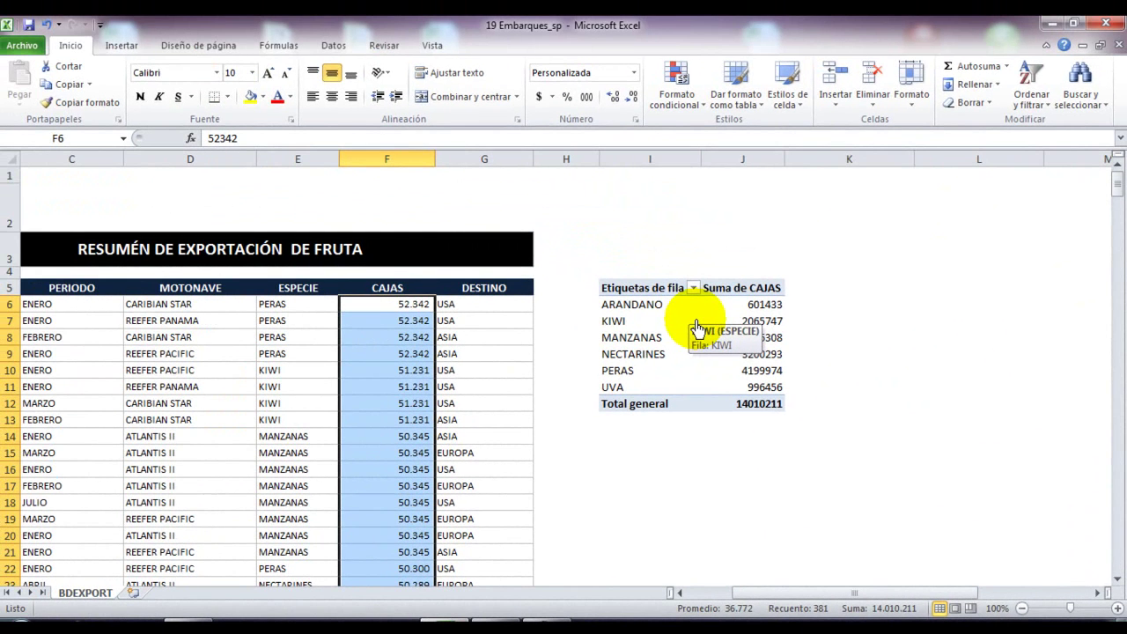
pyautogui.click(697, 328)
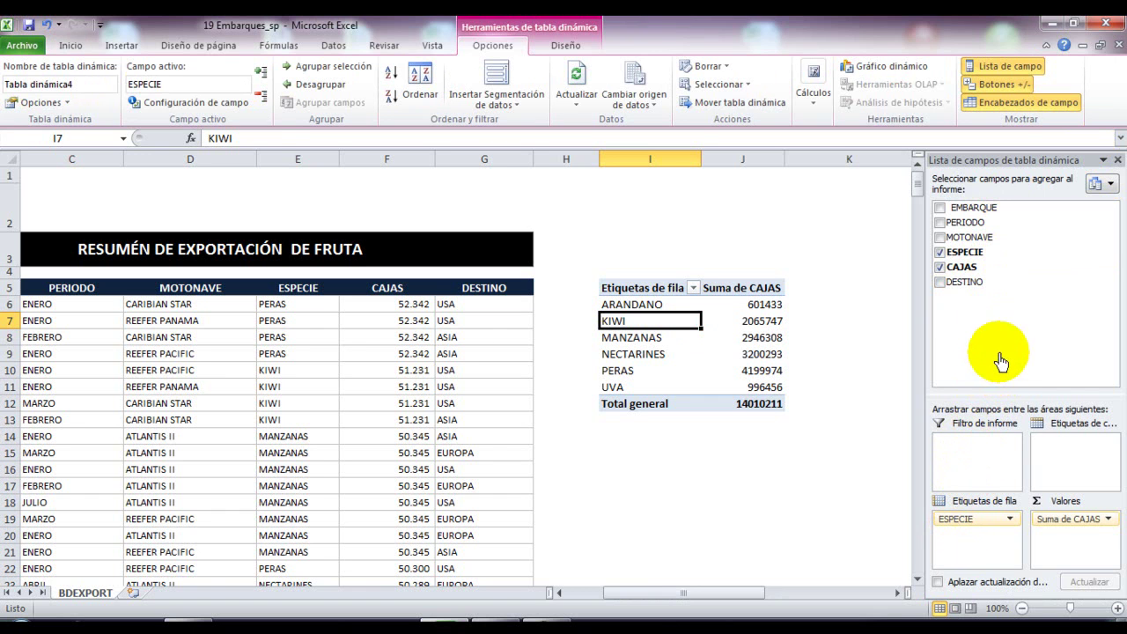
pyautogui.moveTo(1002, 362); pyautogui.dragTo(1001, 360)
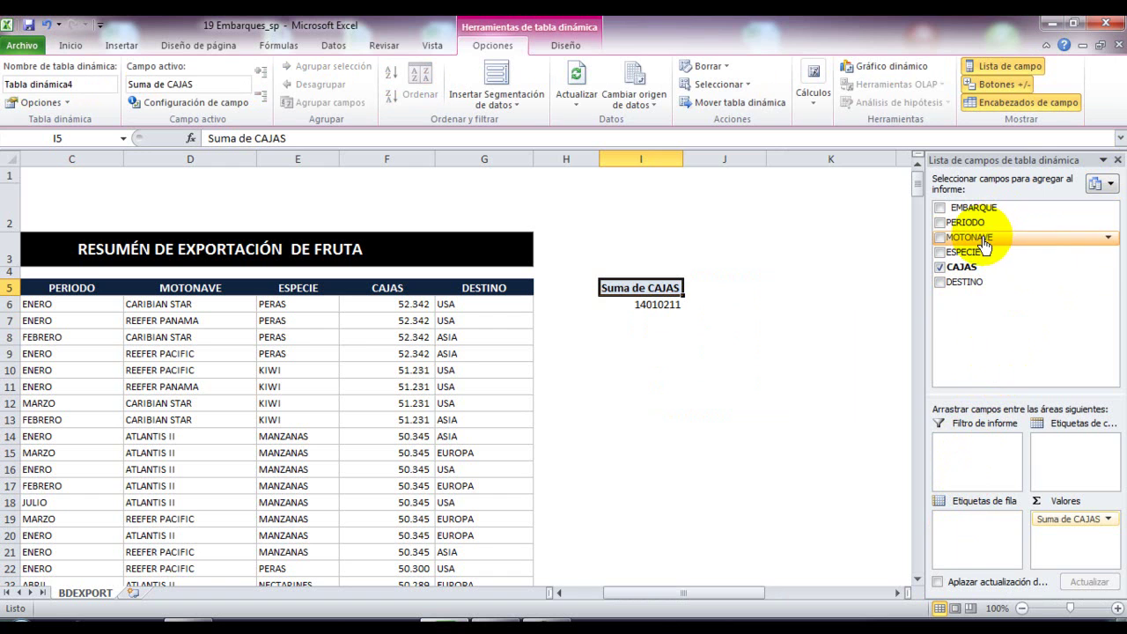
pyautogui.moveTo(979, 238); pyautogui.dragTo(990, 532)
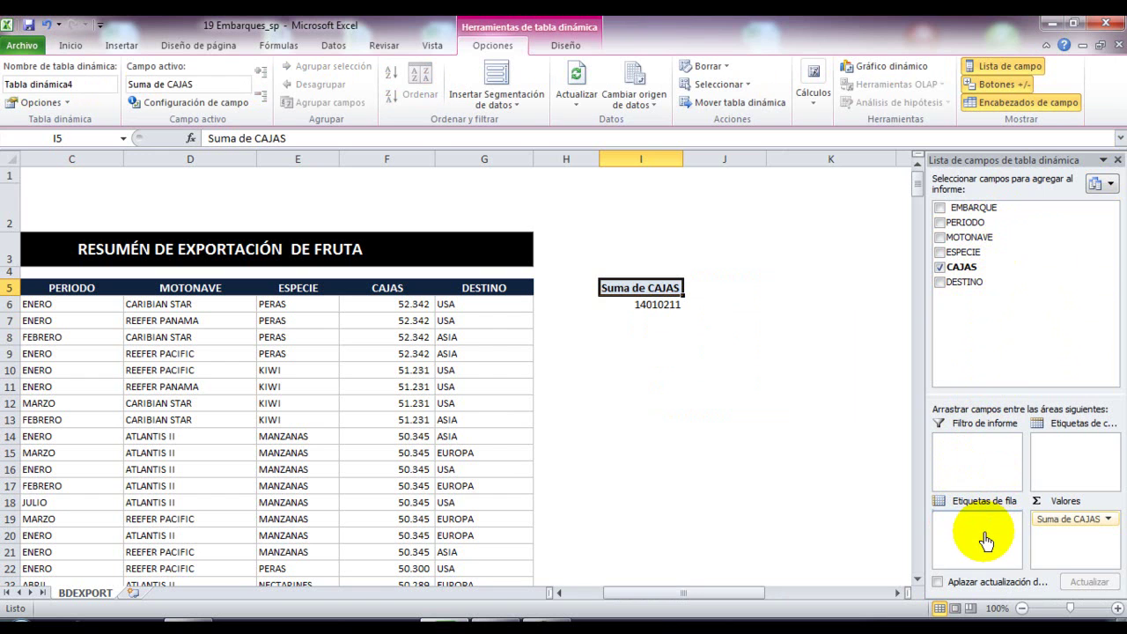
pyautogui.moveTo(986, 541); pyautogui.dragTo(985, 539)
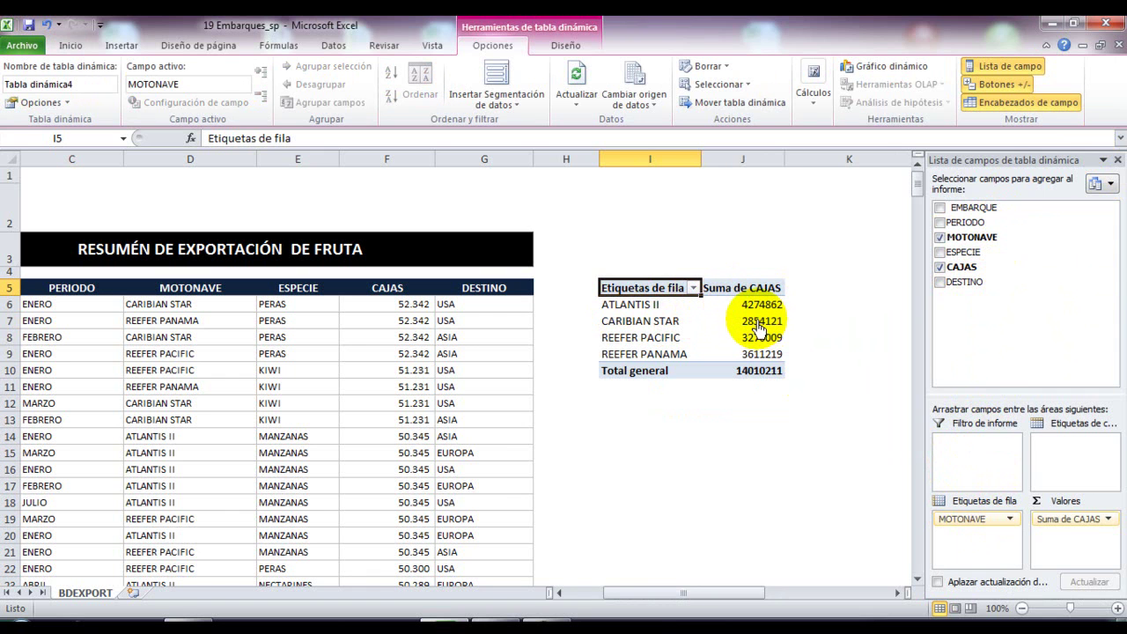
pyautogui.moveTo(759, 327)
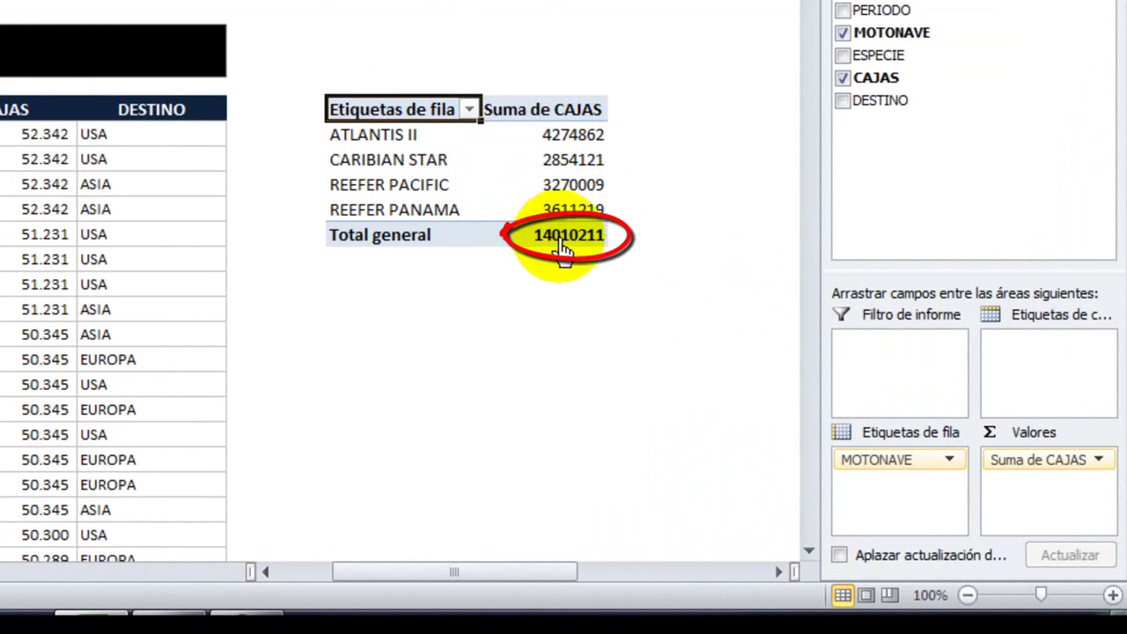
pyautogui.moveTo(590, 250)
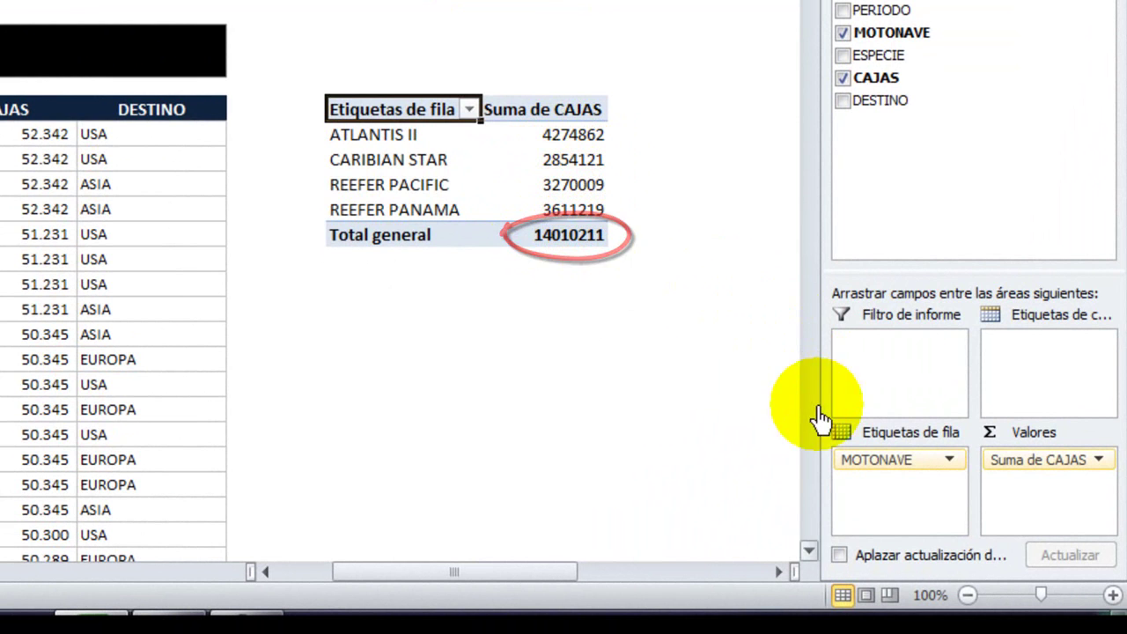
# Replace MOTONAVE with DESTINO in the pivot table's row labels and review the boxes per destination
pyautogui.moveTo(889, 257); pyautogui.dragTo(927, 191)
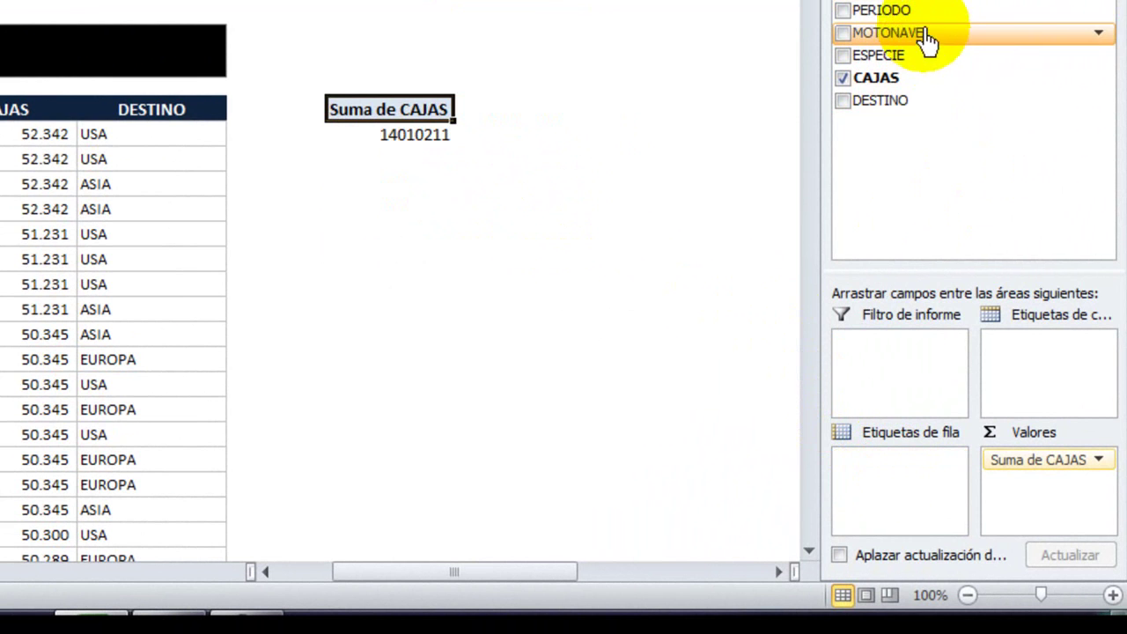
pyautogui.moveTo(896, 100); pyautogui.dragTo(886, 490)
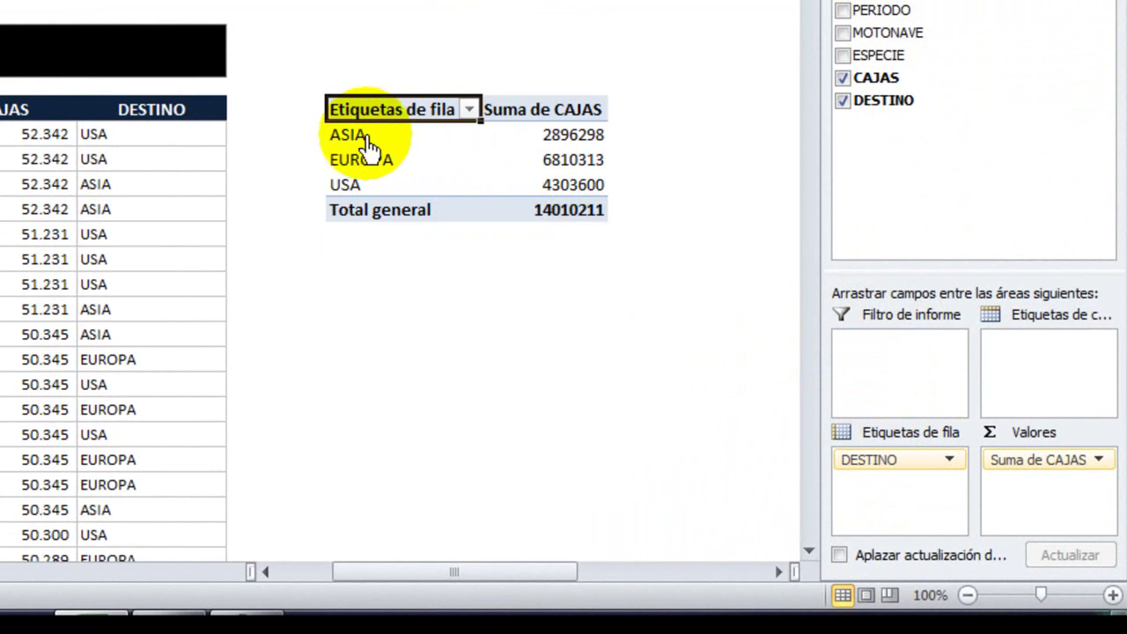
pyautogui.moveTo(546, 167)
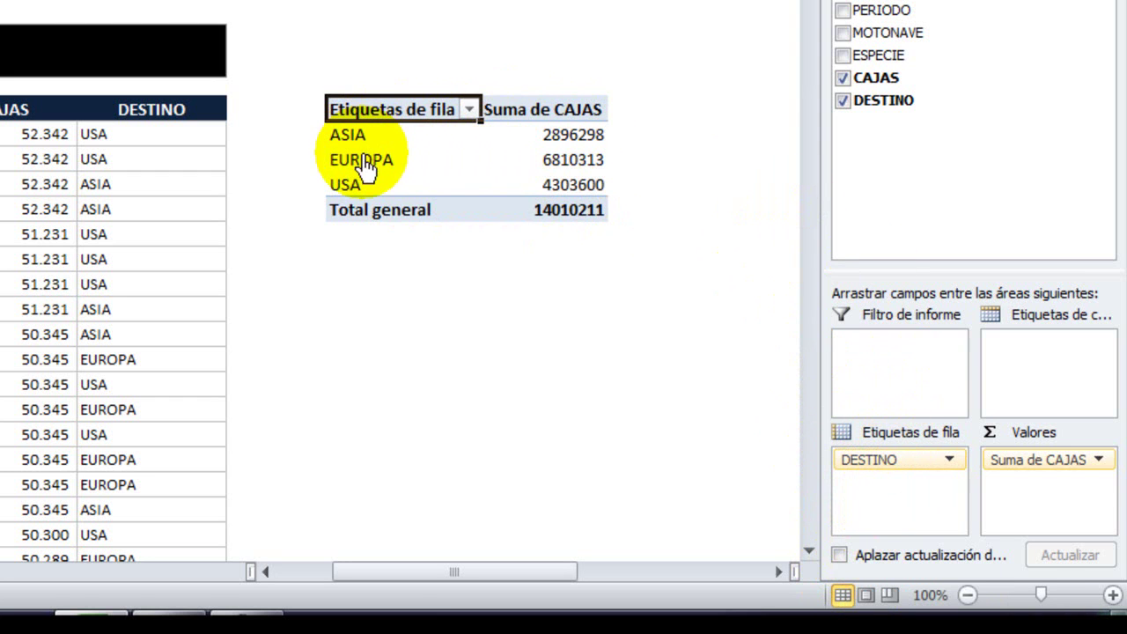
pyautogui.moveTo(606, 141)
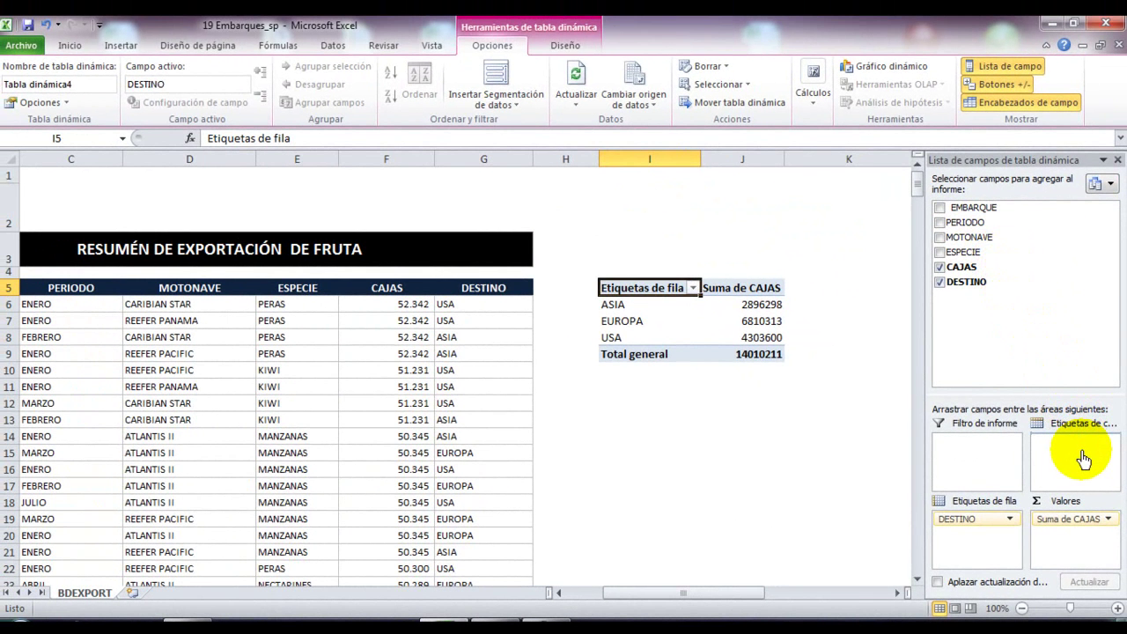
# Add PERIODO to the pivot table's column labels to view the totals by destination and month, and remove it again
pyautogui.moveTo(1084, 457); pyautogui.dragTo(1080, 463)
pyautogui.moveTo(775, 595); pyautogui.dragTo(832, 602)
pyautogui.moveTo(511, 160); pyautogui.dragTo(441, 176)
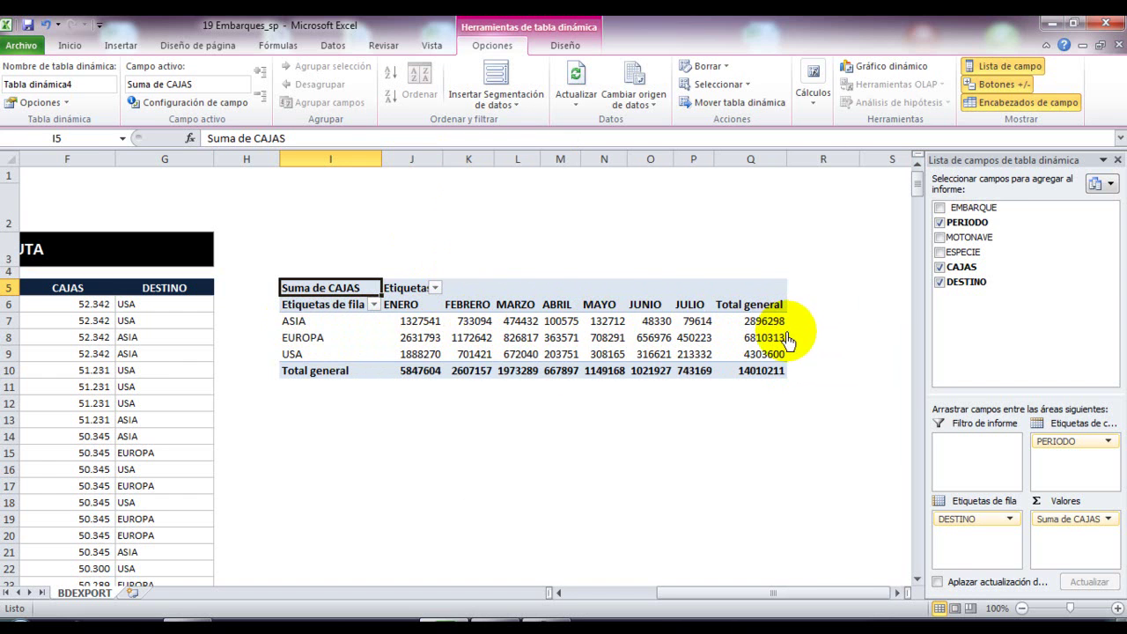
pyautogui.moveTo(789, 341)
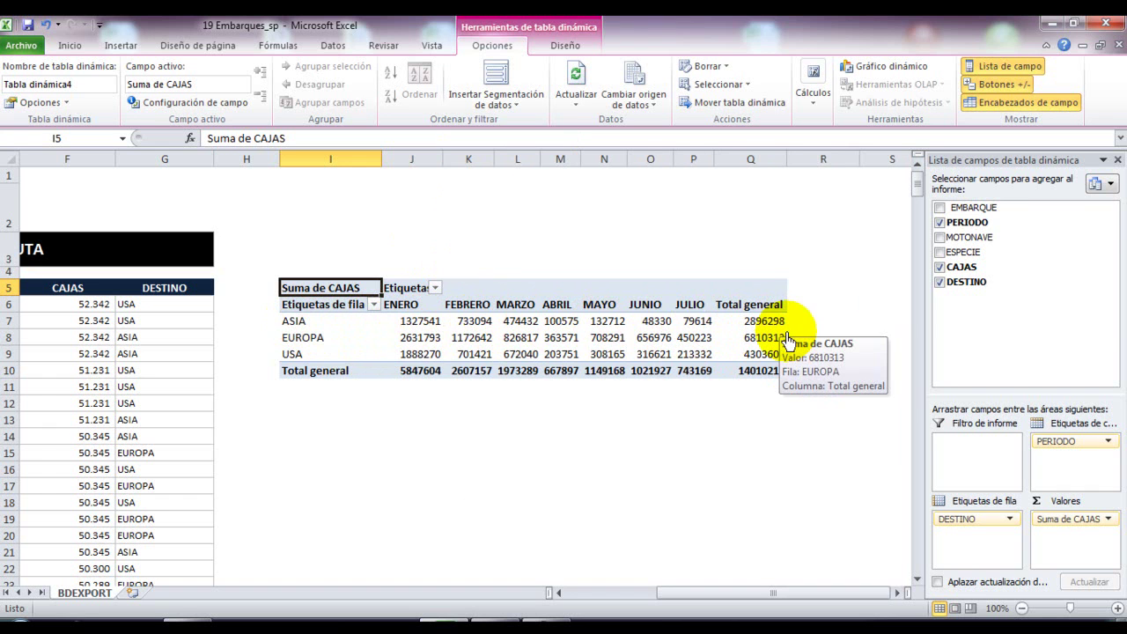
pyautogui.moveTo(756, 332)
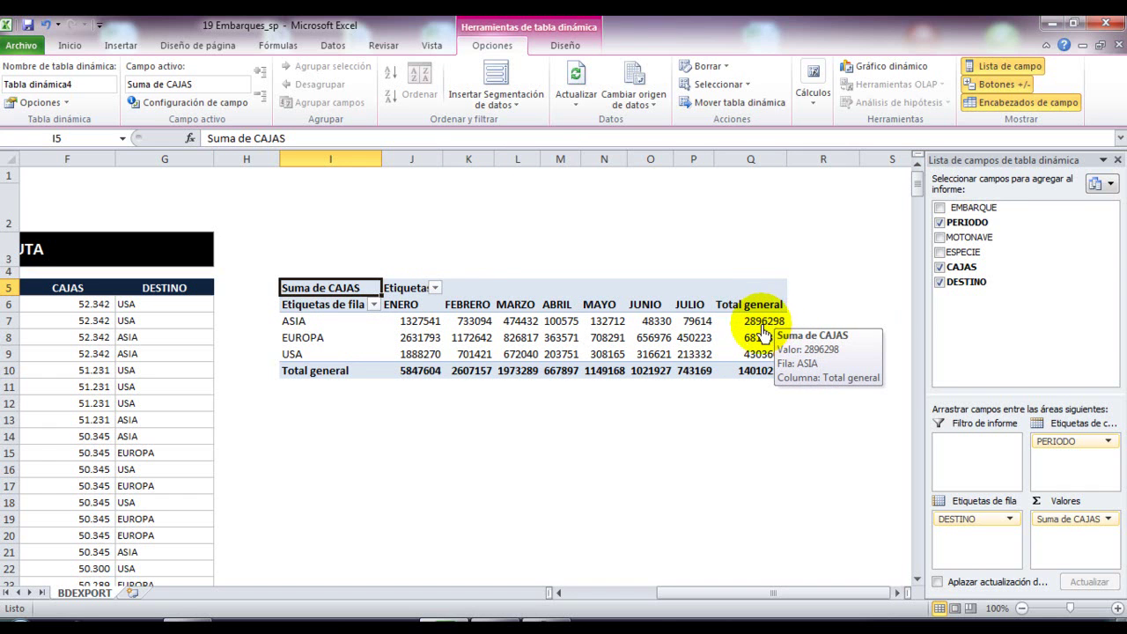
pyautogui.click(758, 377)
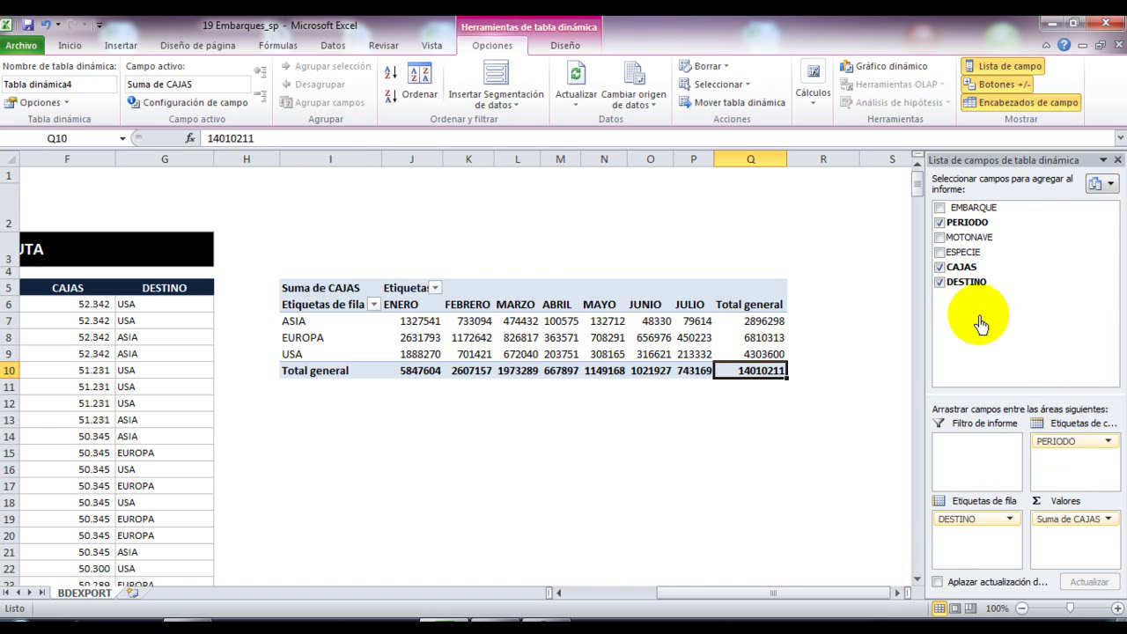
pyautogui.moveTo(972, 312); pyautogui.dragTo(975, 300)
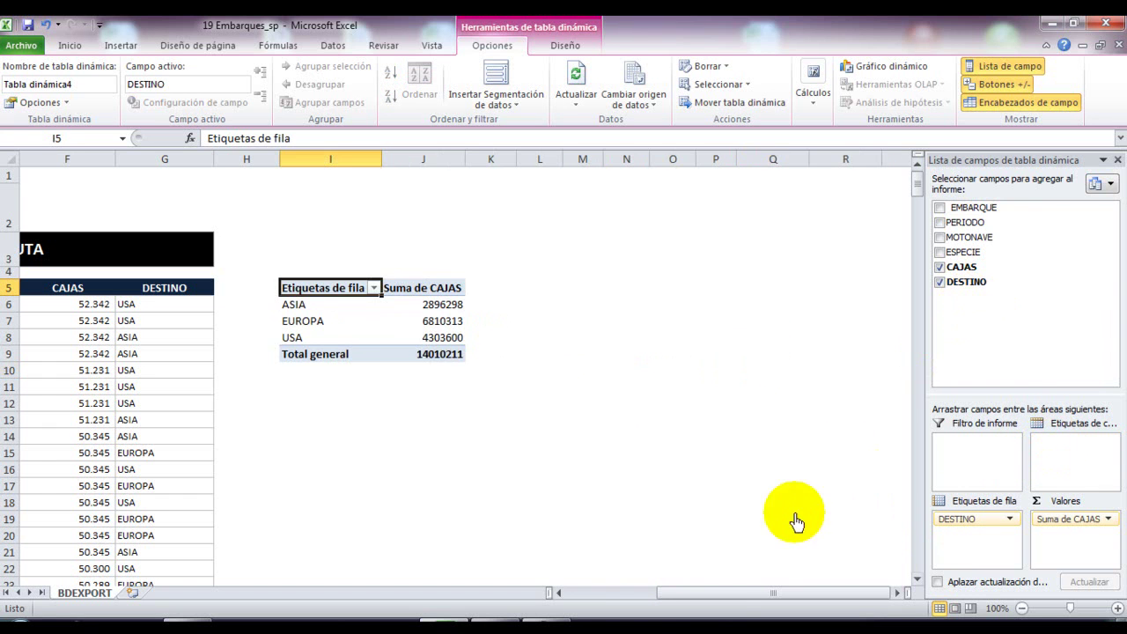
# Set the CAJAS value of the first source record, cell F6, to 10000000
pyautogui.moveTo(717, 601); pyautogui.dragTo(657, 602)
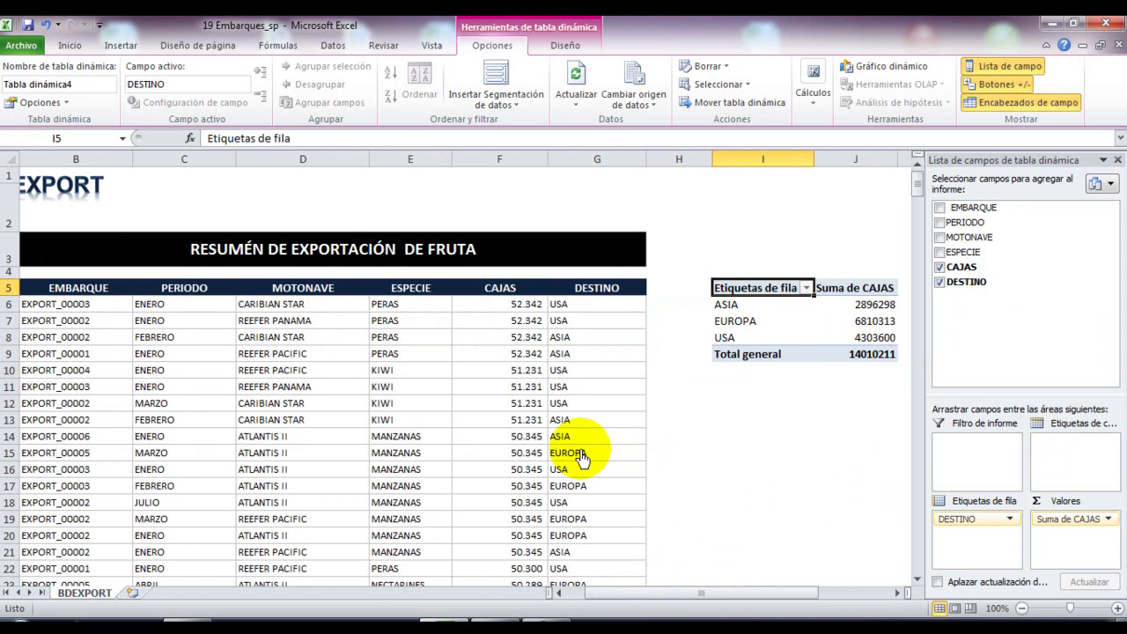
pyautogui.click(476, 307)
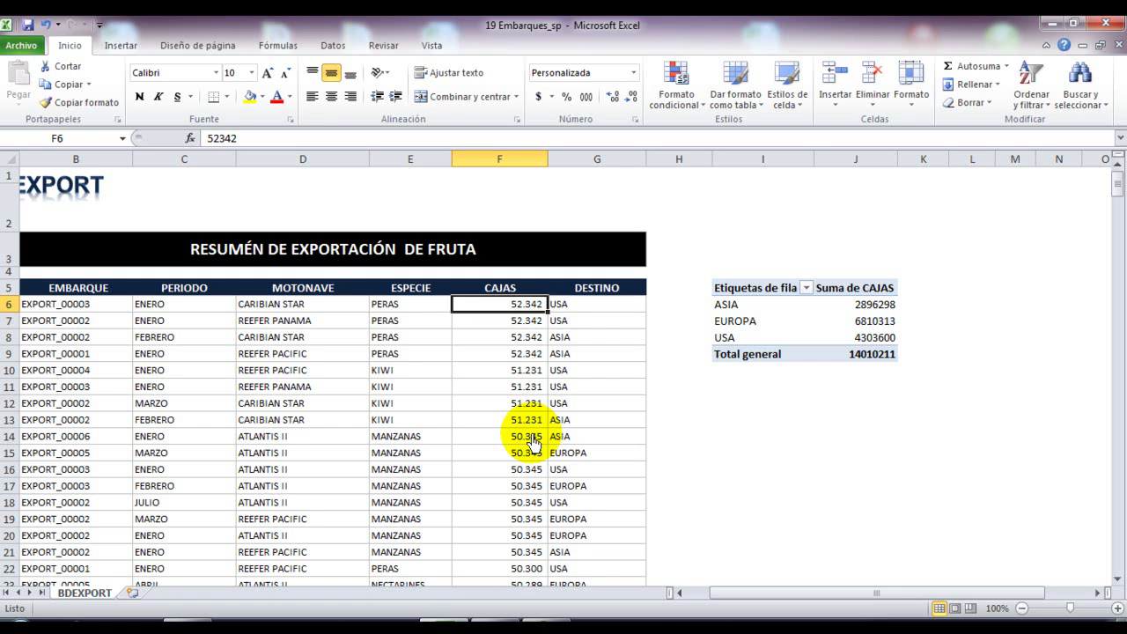
pyautogui.write('10000000')
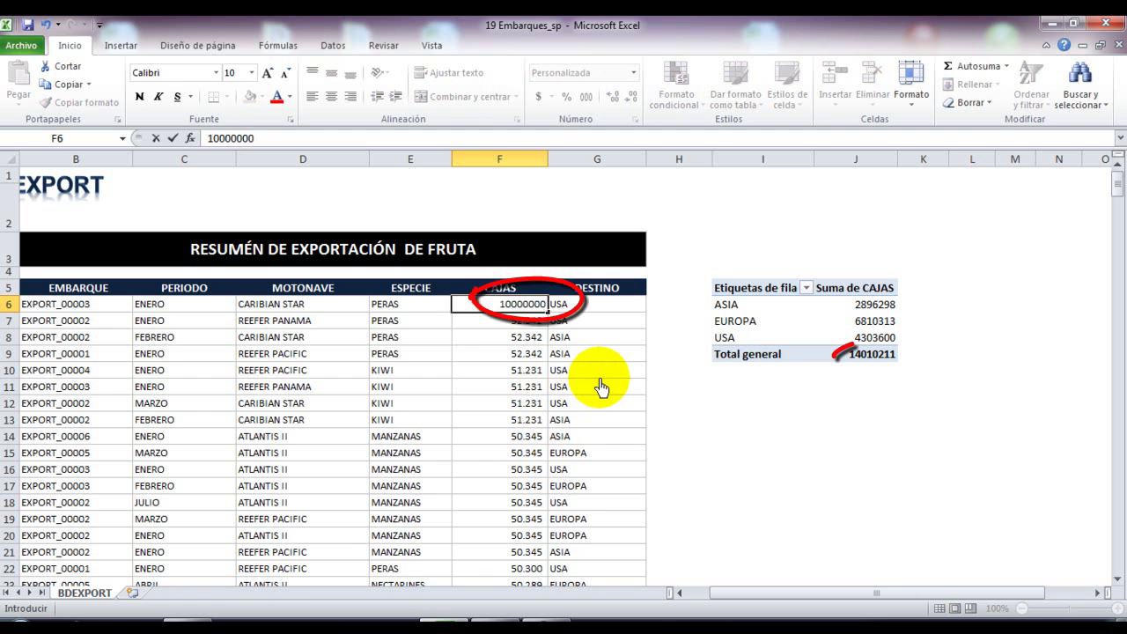
pyautogui.press('Return')
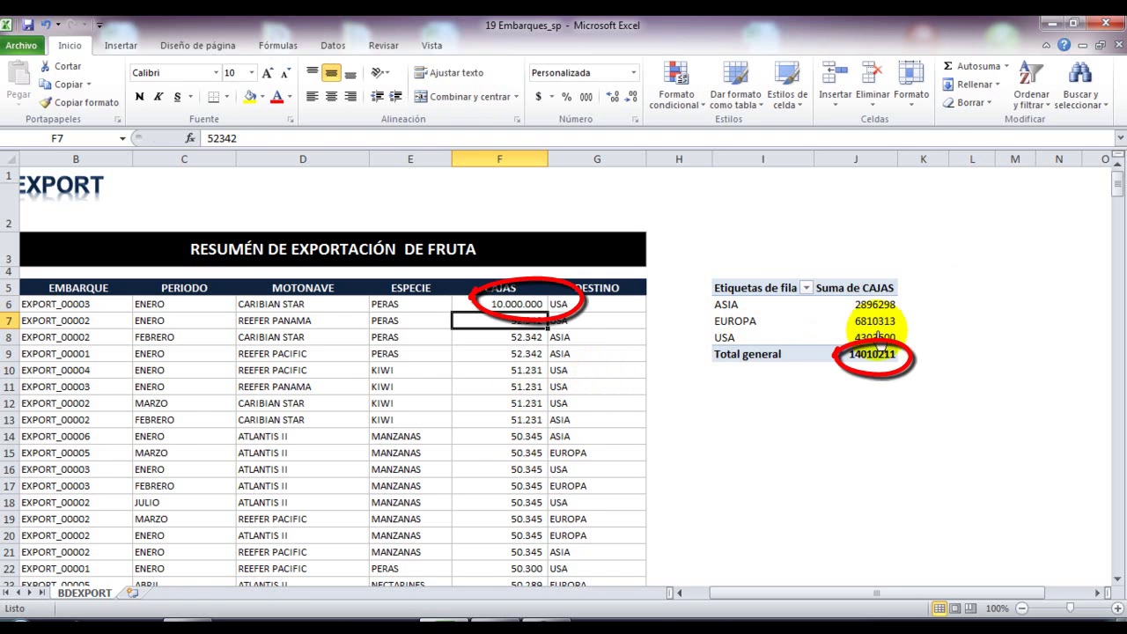
# Replace DESTINO with ESPECIE in the pivot table's row labels and check the grand total
pyautogui.click(824, 322)
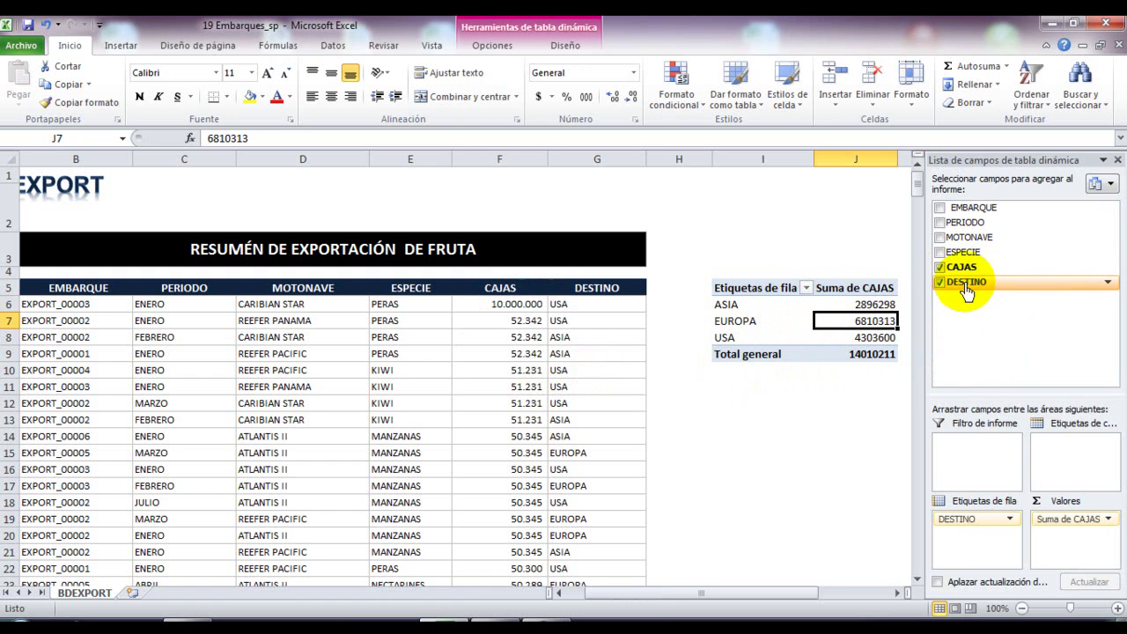
pyautogui.moveTo(999, 516); pyautogui.dragTo(1027, 282)
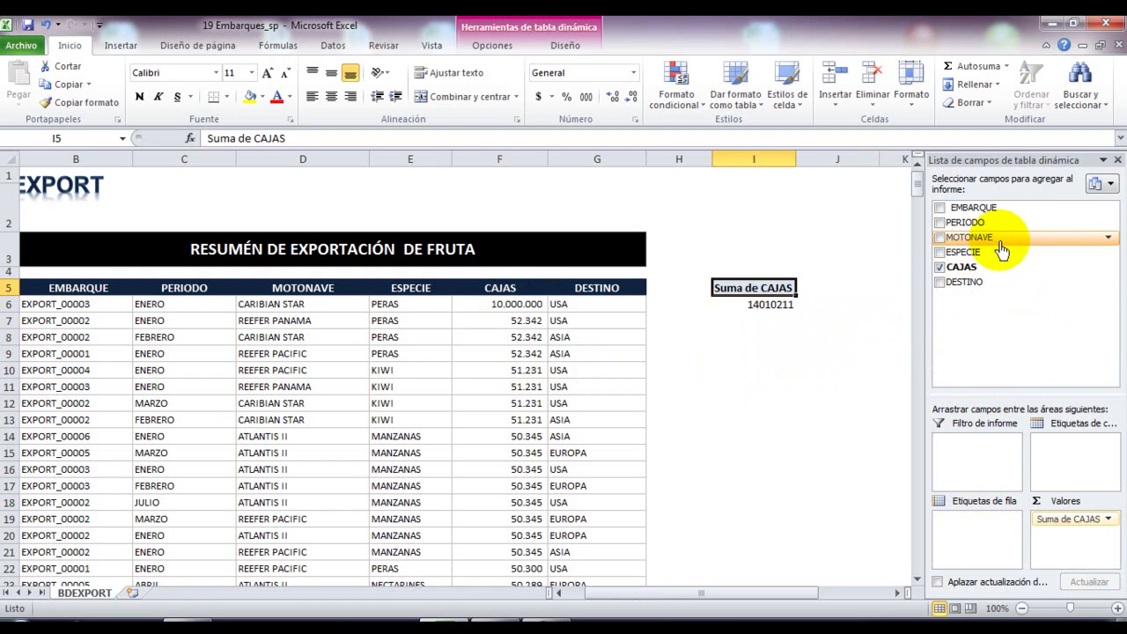
pyautogui.moveTo(963, 253); pyautogui.dragTo(974, 553)
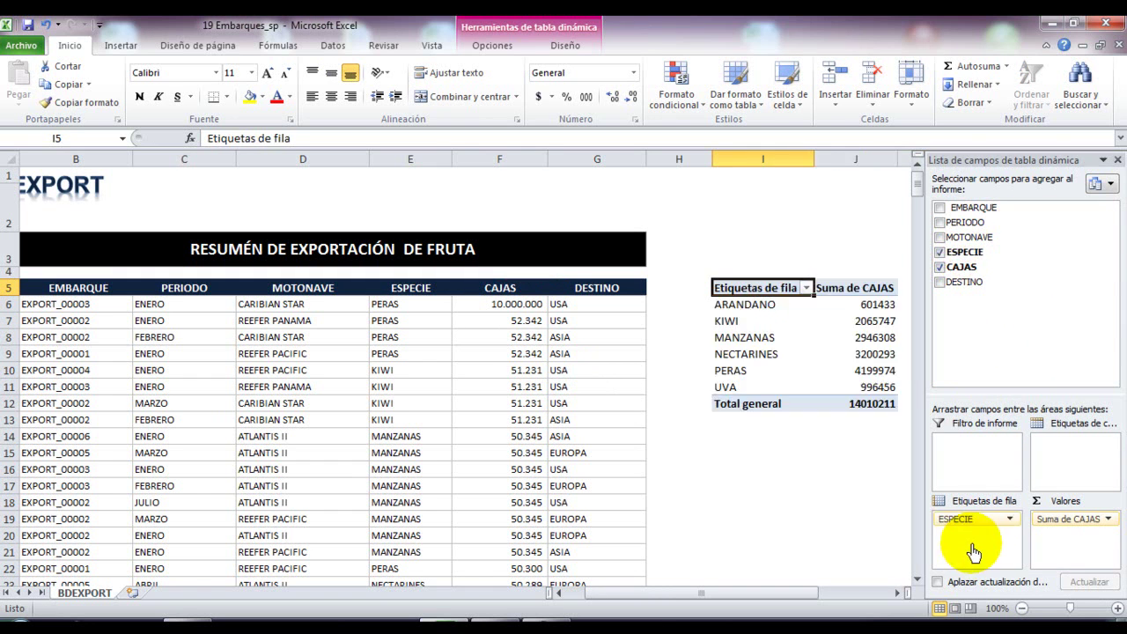
pyautogui.click(855, 485)
pyautogui.click(872, 403)
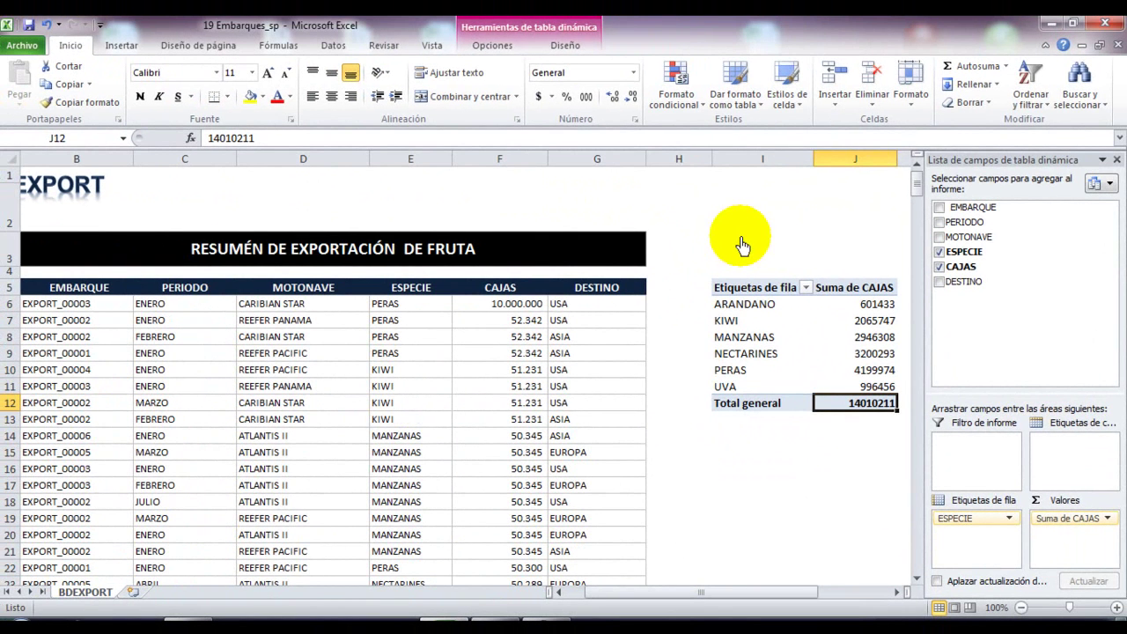
# Compare the tools offered when a cell outside and a cell inside the pivot table is selected
pyautogui.click(742, 246)
pyautogui.click(760, 306)
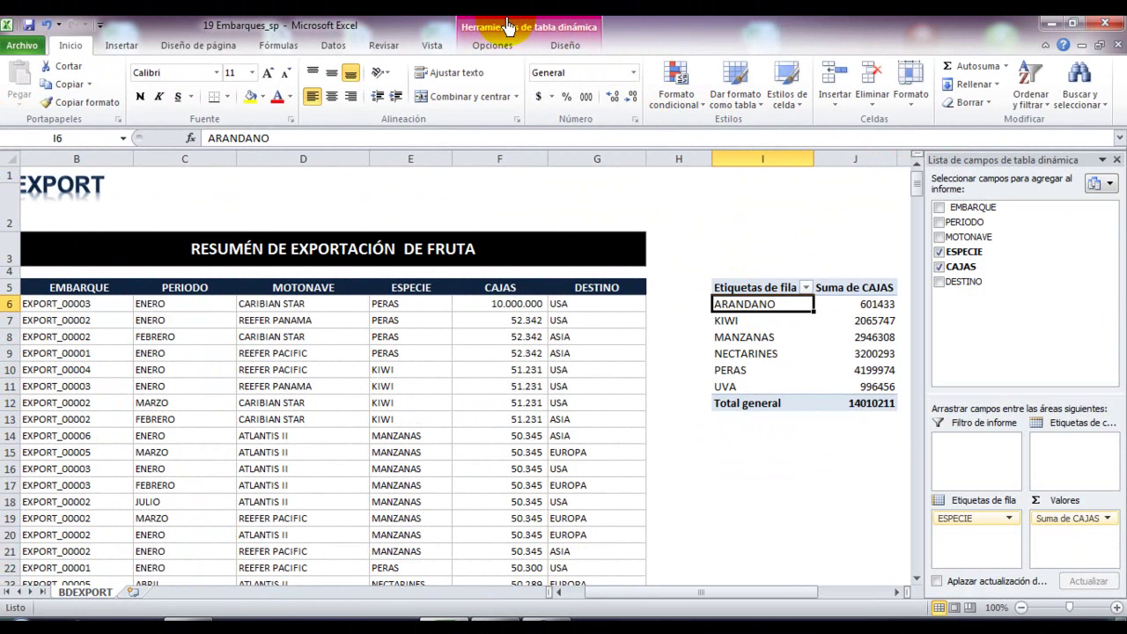
pyautogui.click(776, 254)
pyautogui.click(790, 324)
pyautogui.click(773, 252)
pyautogui.click(794, 337)
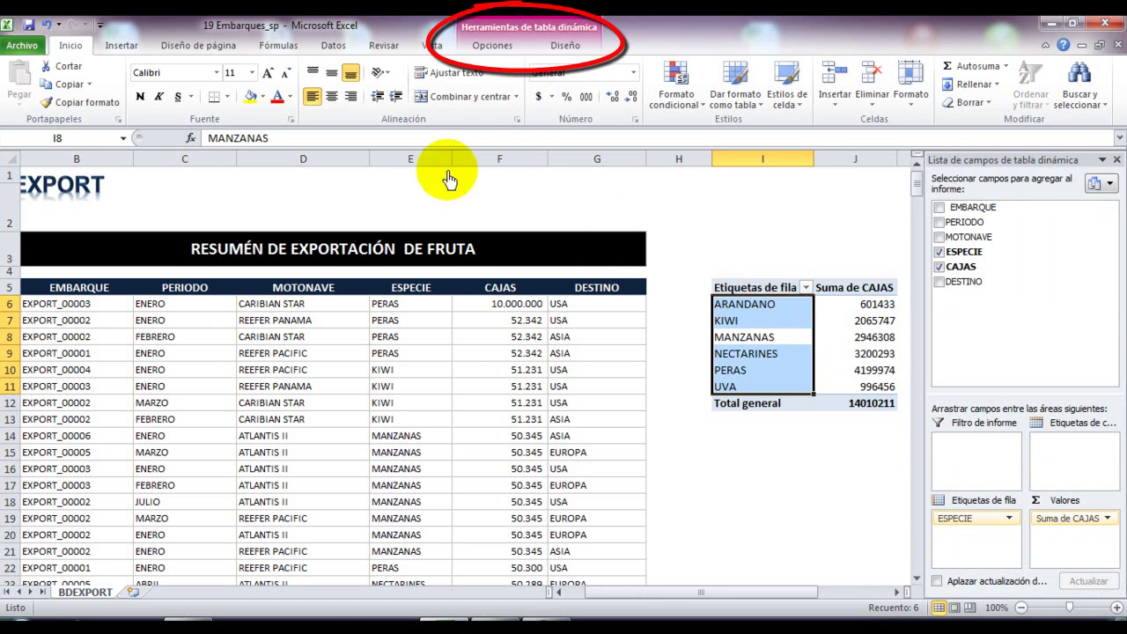
# Rename the pivot table EXPORTACIÓN POR ESPECIES
pyautogui.click(511, 52)
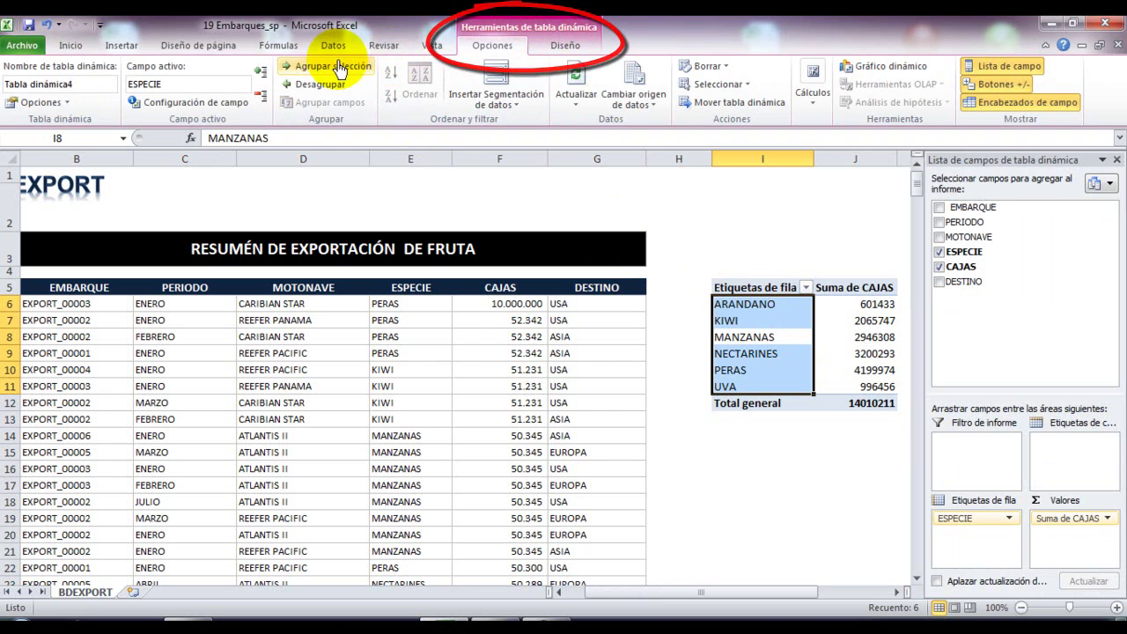
pyautogui.click(83, 83)
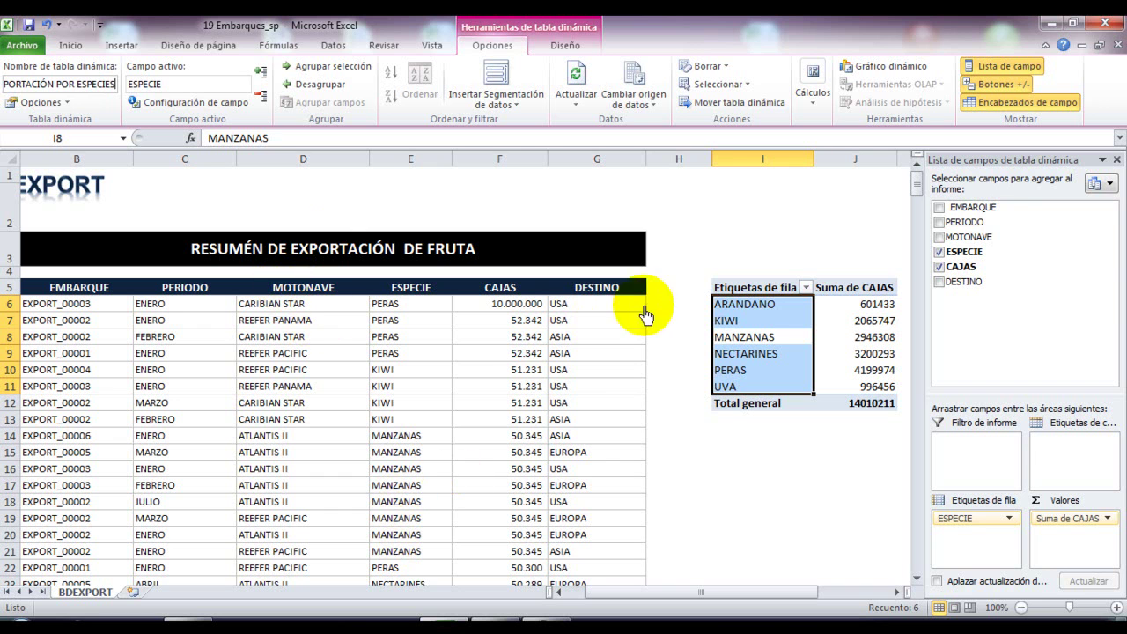
pyautogui.click(700, 259)
pyautogui.click(750, 338)
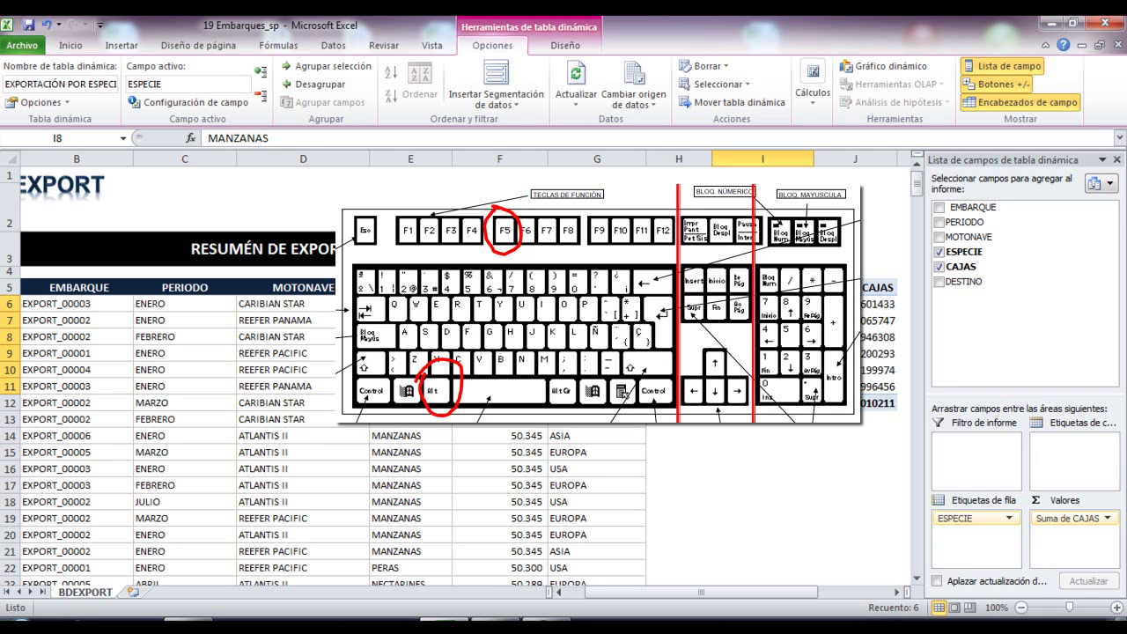
# Refresh the pivot table from its source data and check the PERAS sum and the grand total
pyautogui.press('alt')
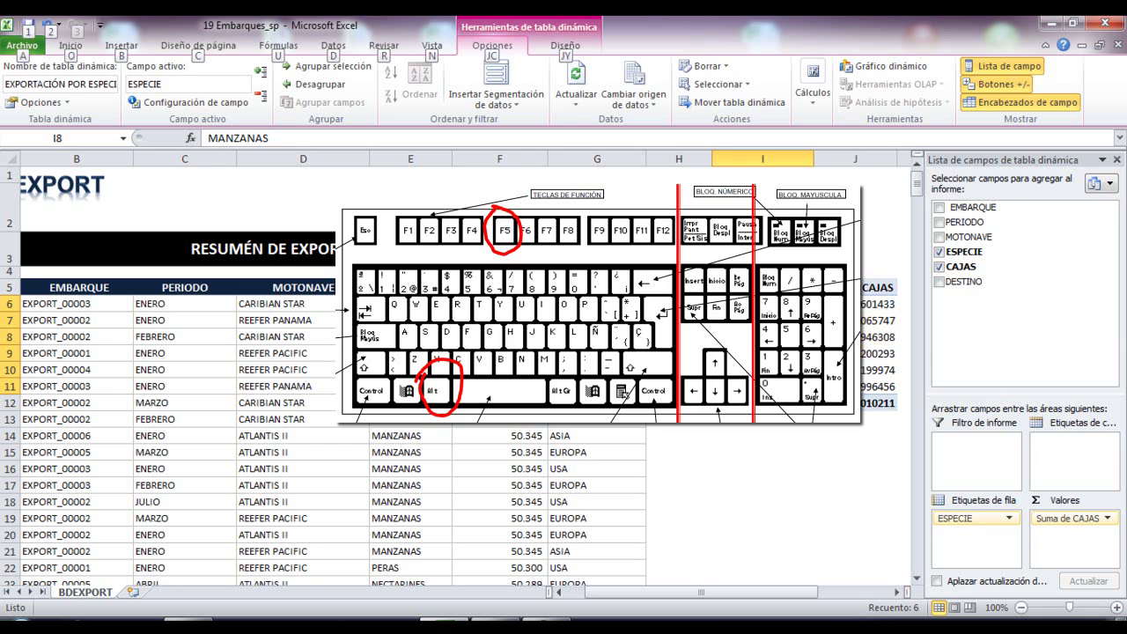
pyautogui.click(872, 353)
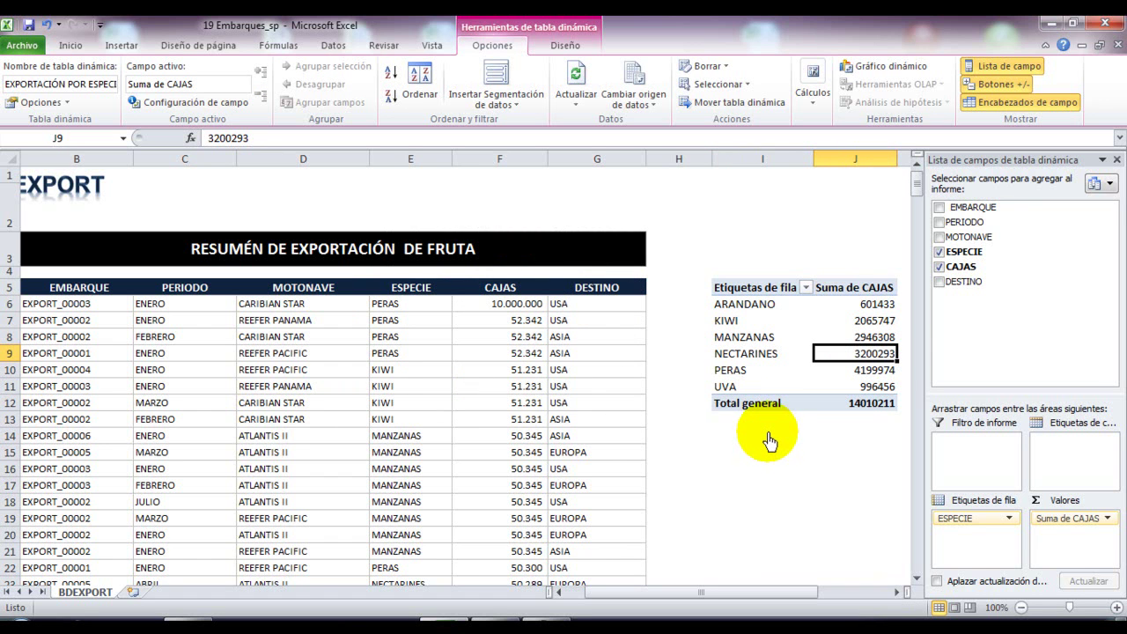
pyautogui.hotkey('alt', 'F5')
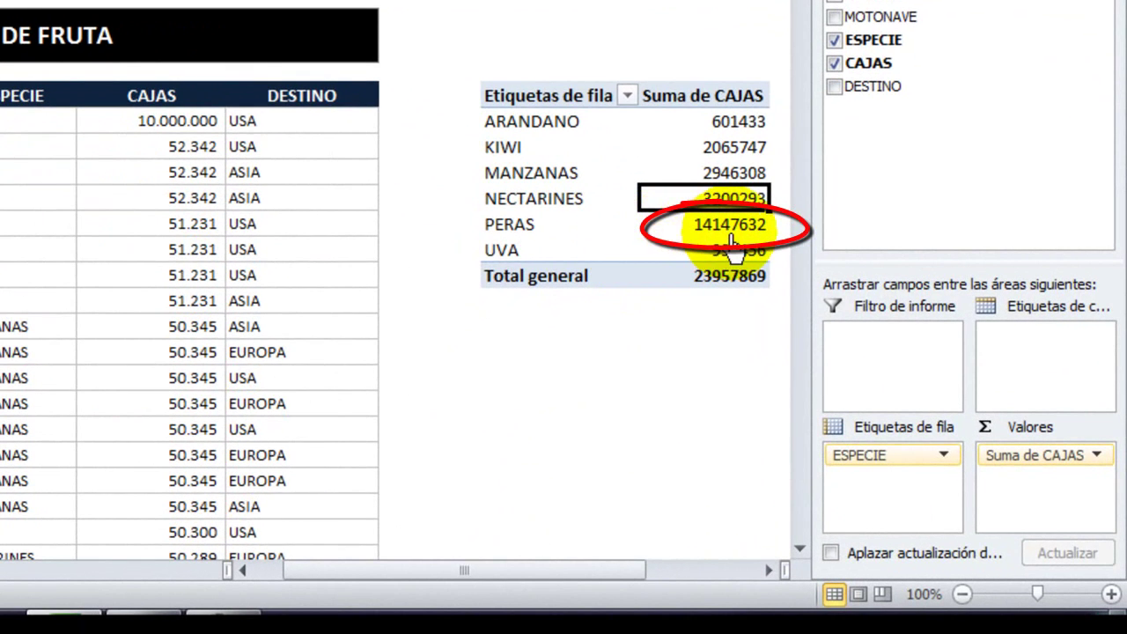
pyautogui.moveTo(727, 236)
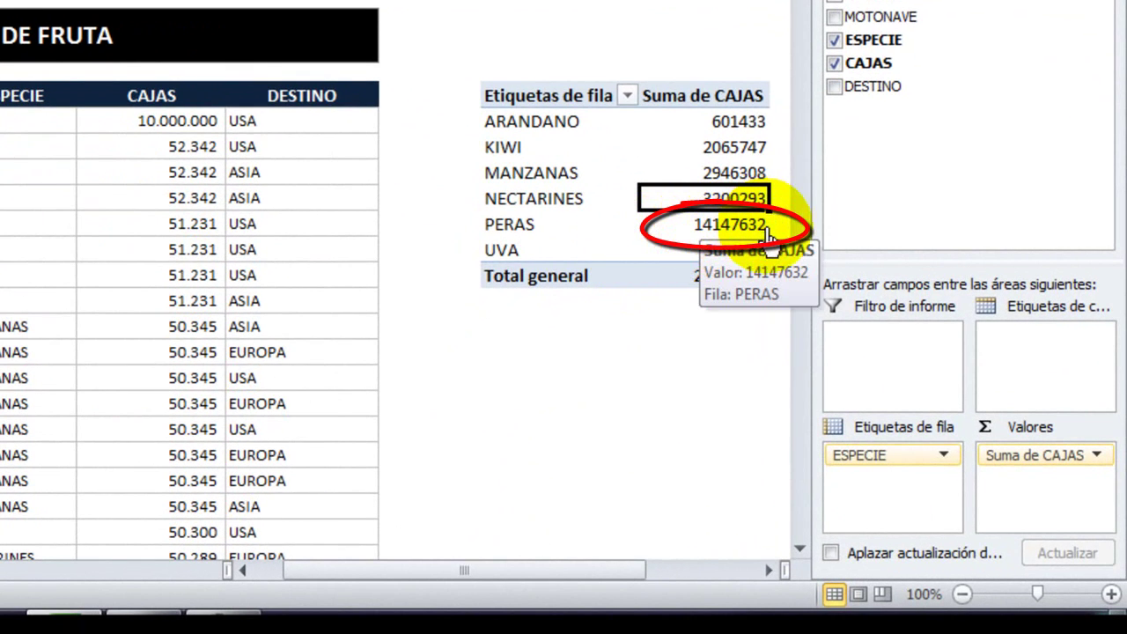
pyautogui.moveTo(709, 258)
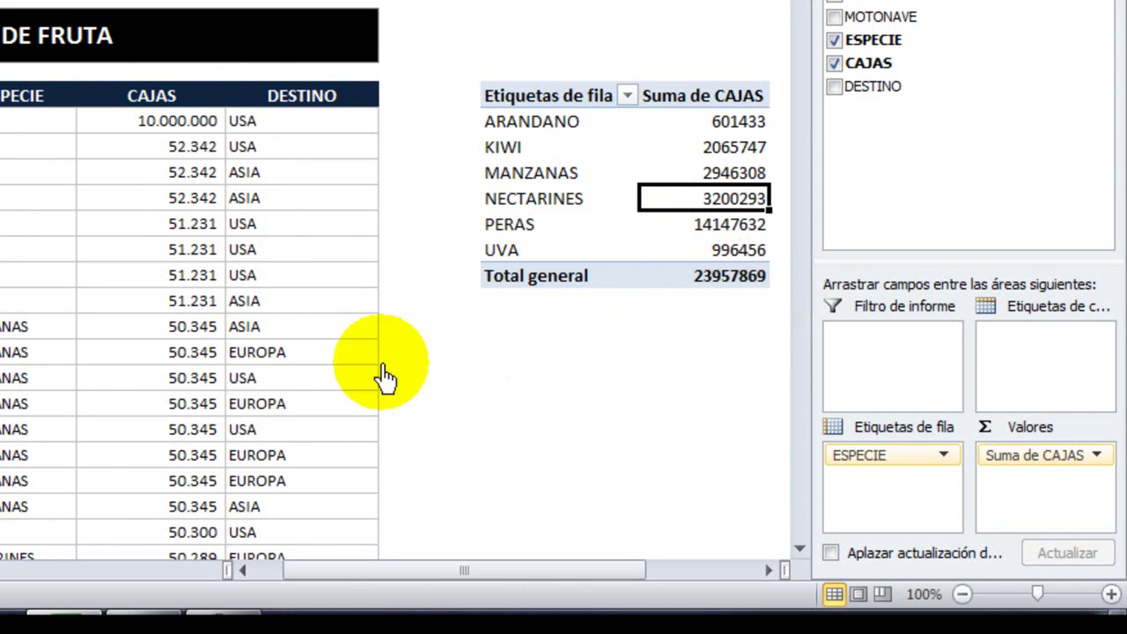
# Set the first CAJAS value in the source data to 52342 and refresh the pivot table
pyautogui.click(200, 121)
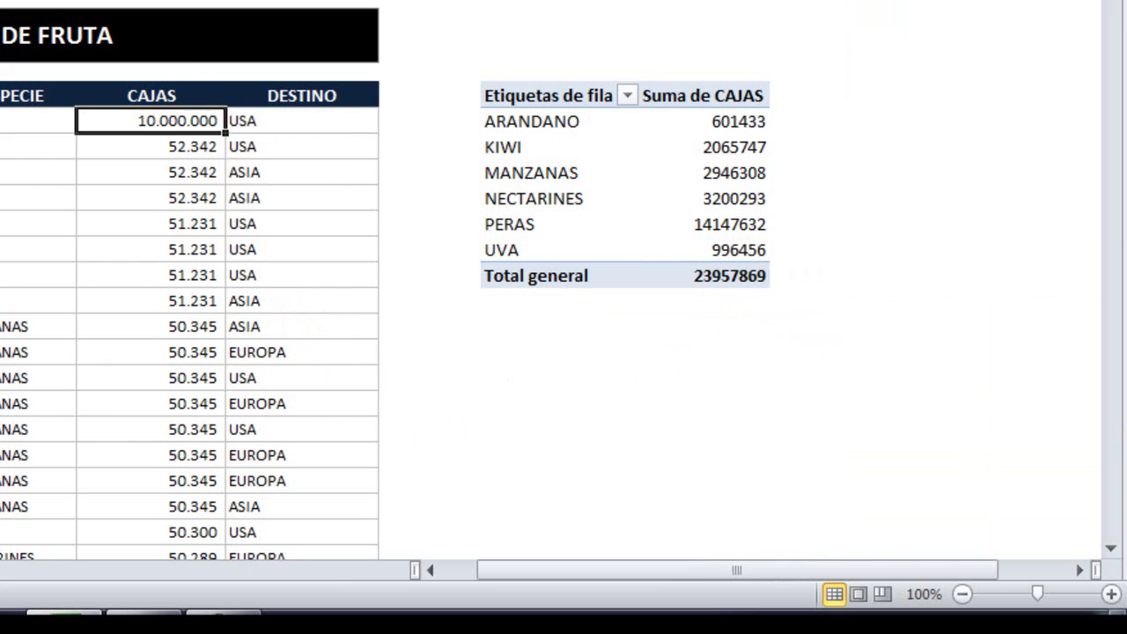
pyautogui.write('52342')
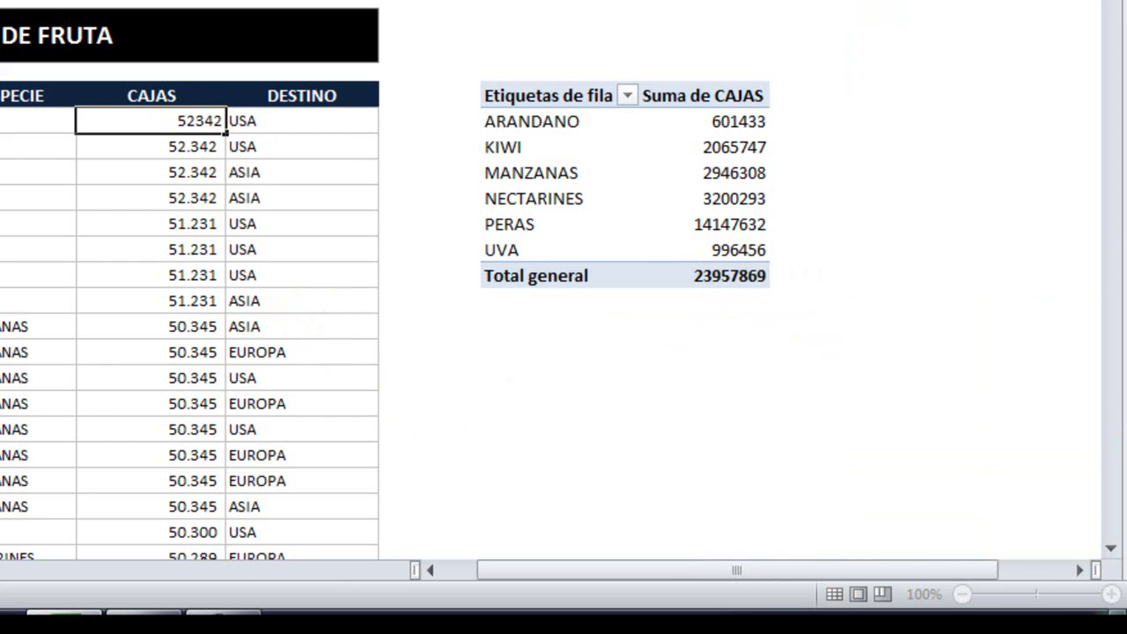
pyautogui.press('Return')
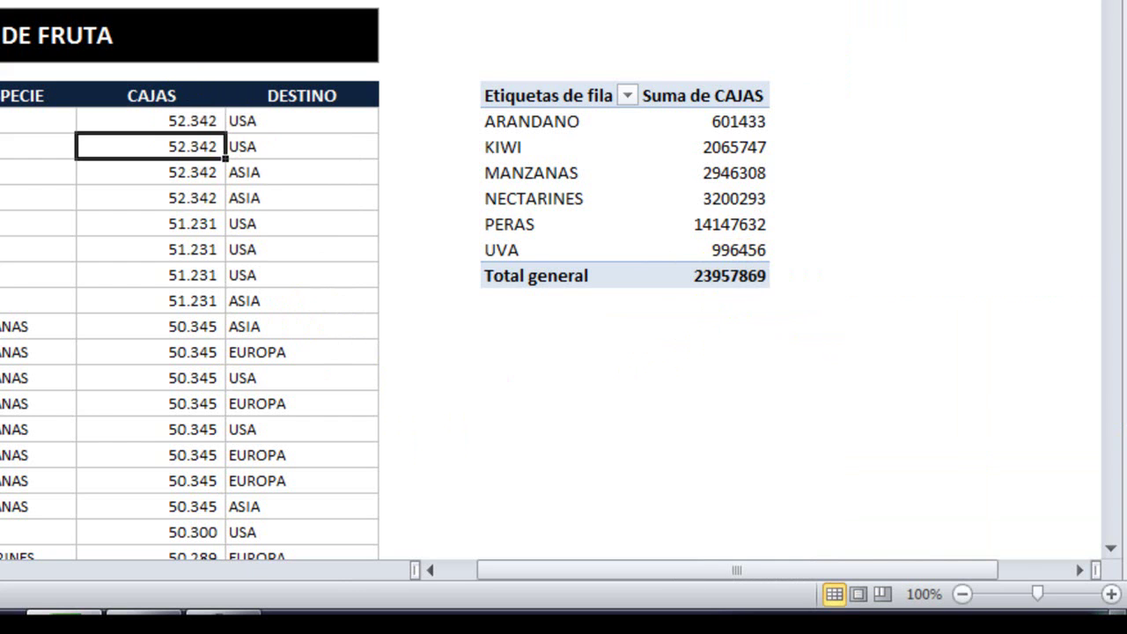
pyautogui.click(625, 208)
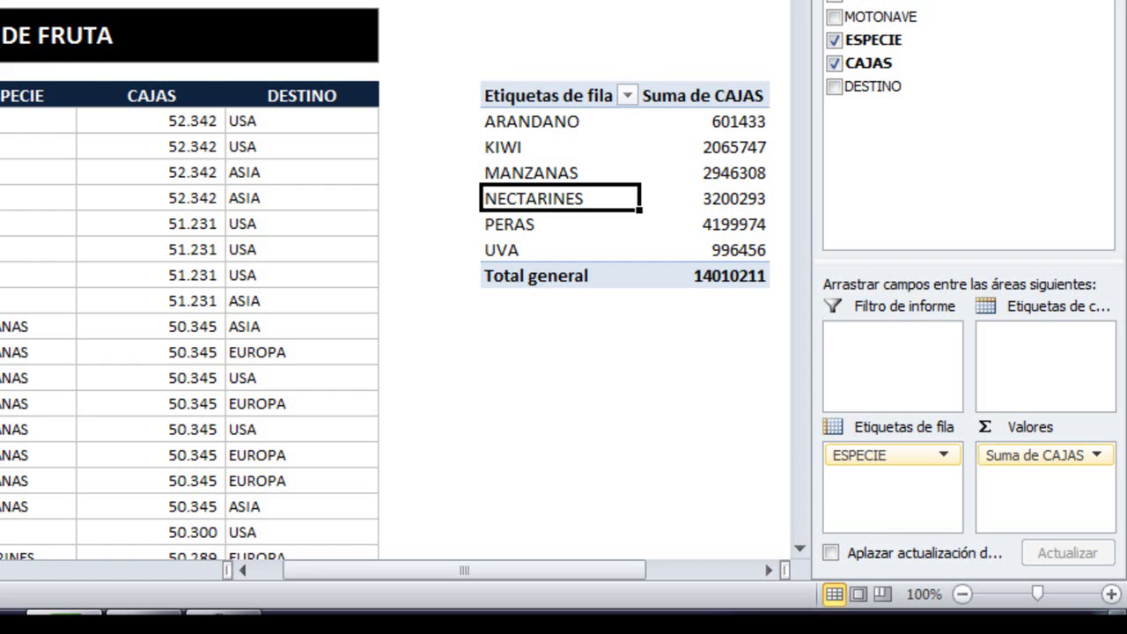
# Narrow the empty column H between the source data and the pivot table
pyautogui.click(709, 327)
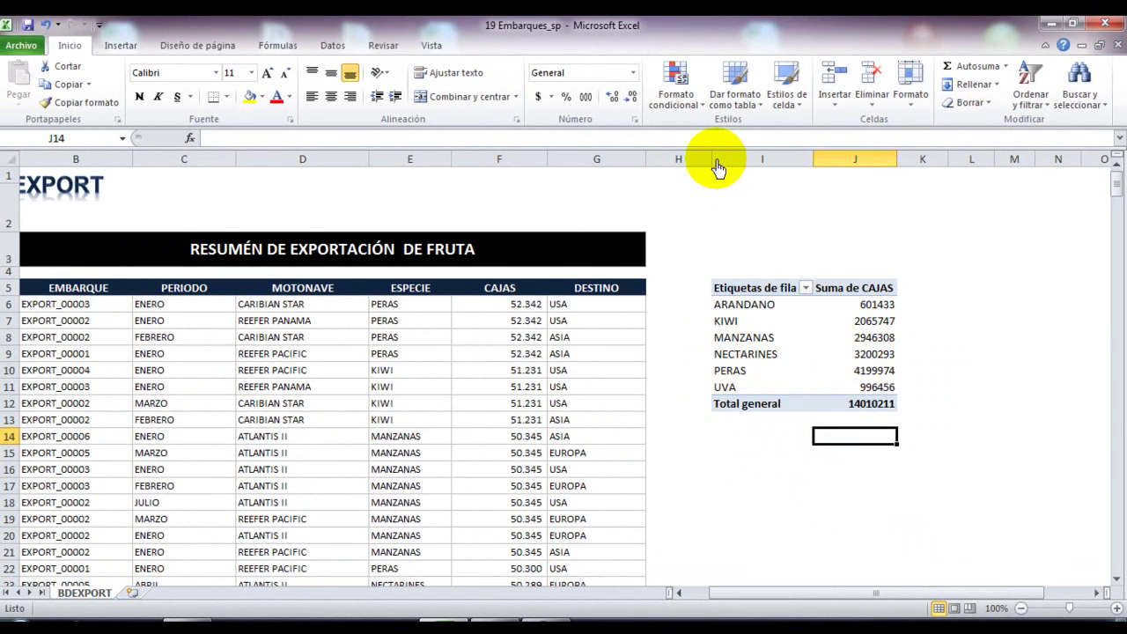
pyautogui.moveTo(718, 168); pyautogui.dragTo(694, 160)
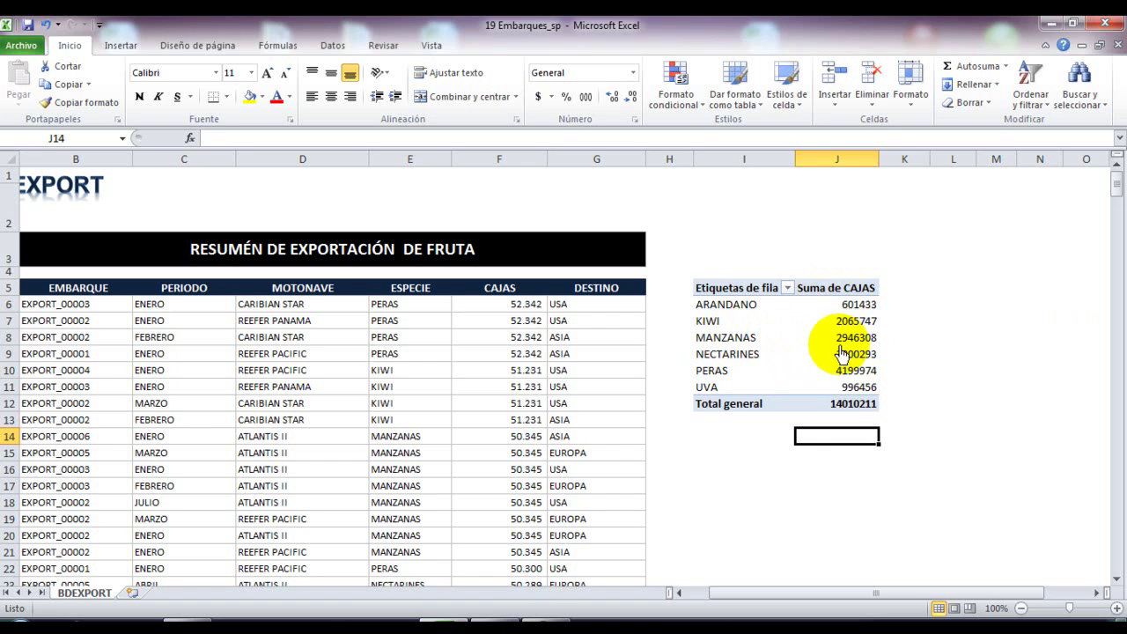
# Change the pivot table's CAJAS value field to be summarised by Cuenta
pyautogui.moveTo(853, 330)
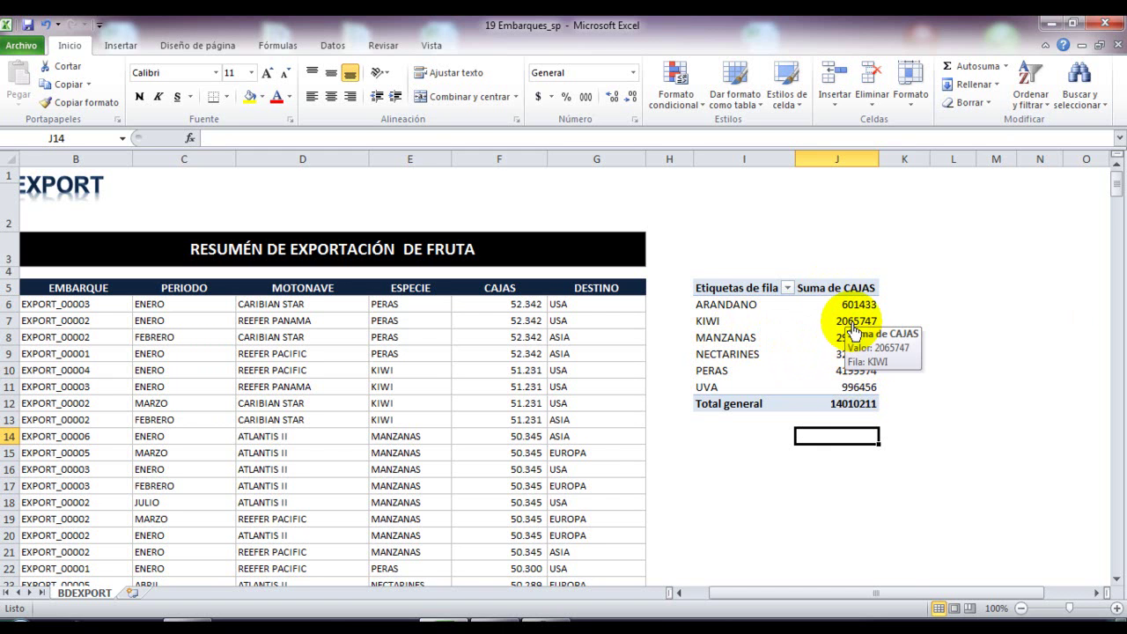
pyautogui.click(853, 330)
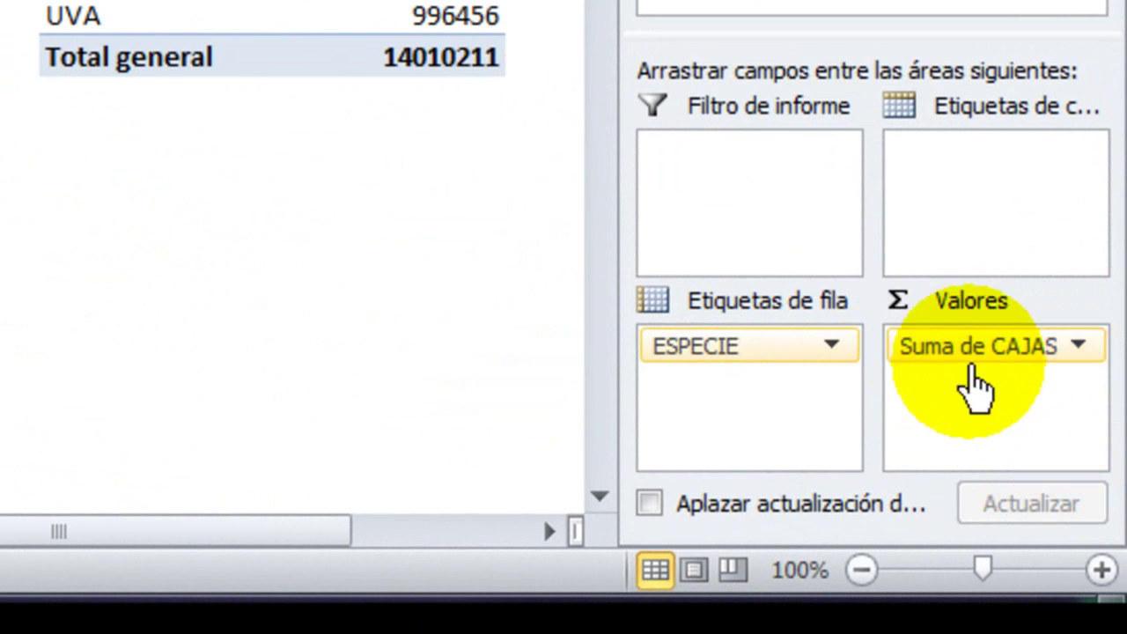
pyautogui.click(1079, 346)
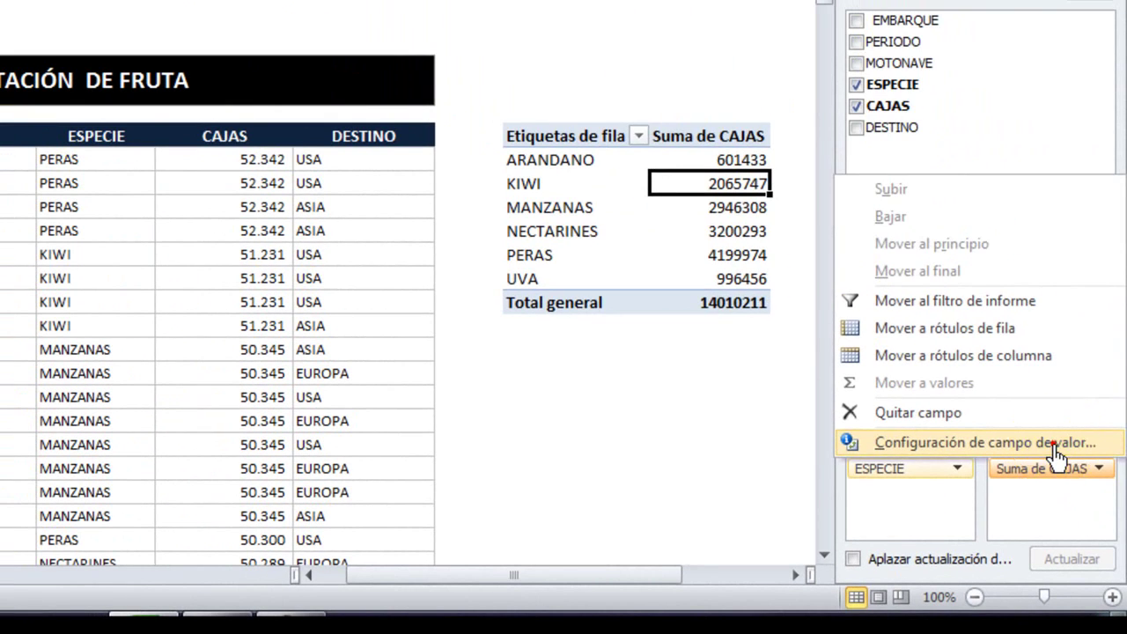
pyautogui.click(1022, 352)
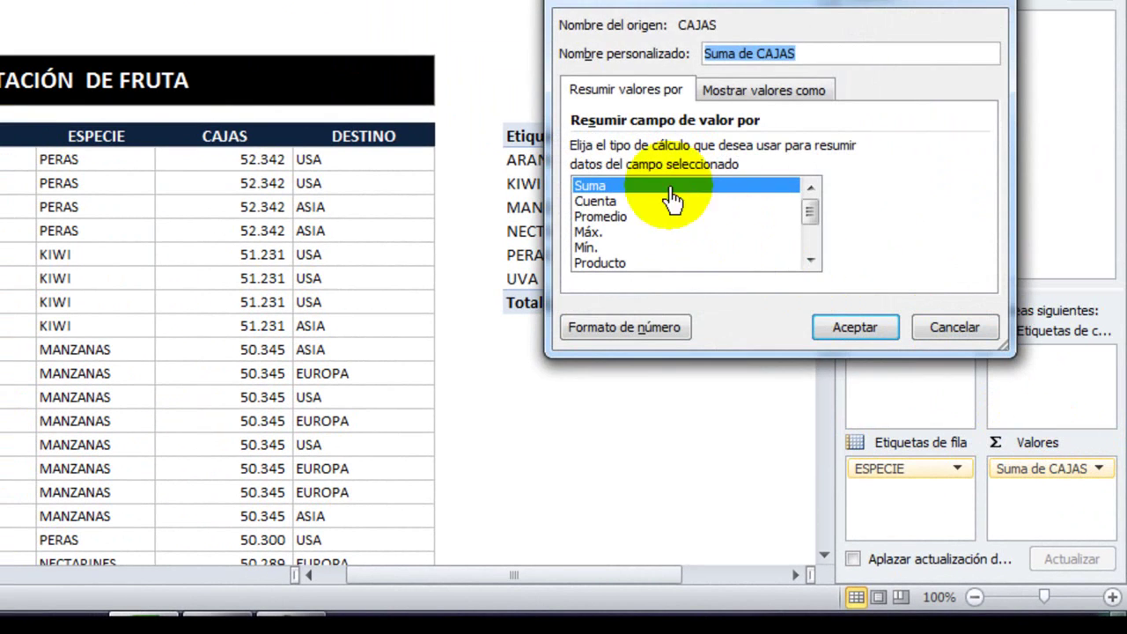
pyautogui.moveTo(678, 10); pyautogui.dragTo(608, 264)
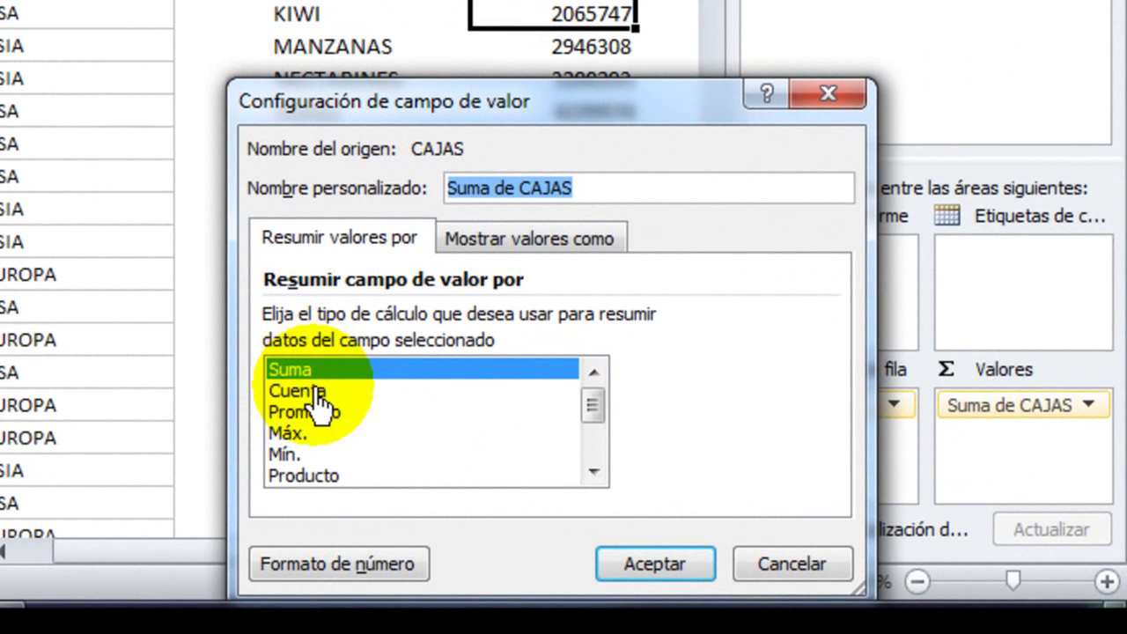
pyautogui.click(315, 391)
pyautogui.click(664, 564)
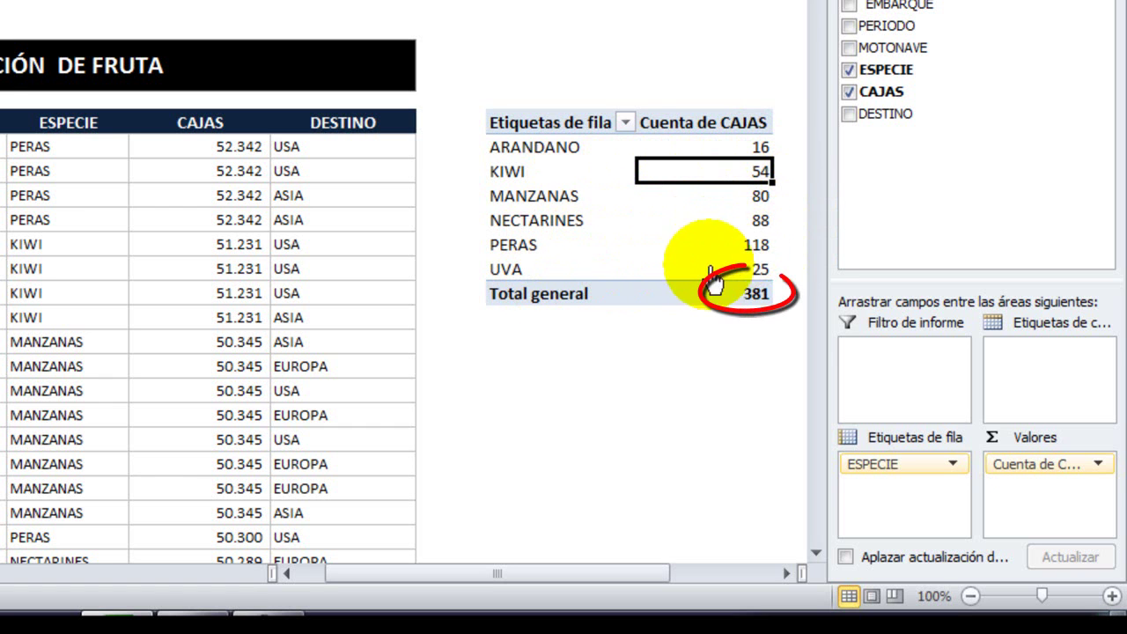
# Change the first record's ESPECIE to KIWI and refresh the pivot table to check the species counts
pyautogui.moveTo(739, 280)
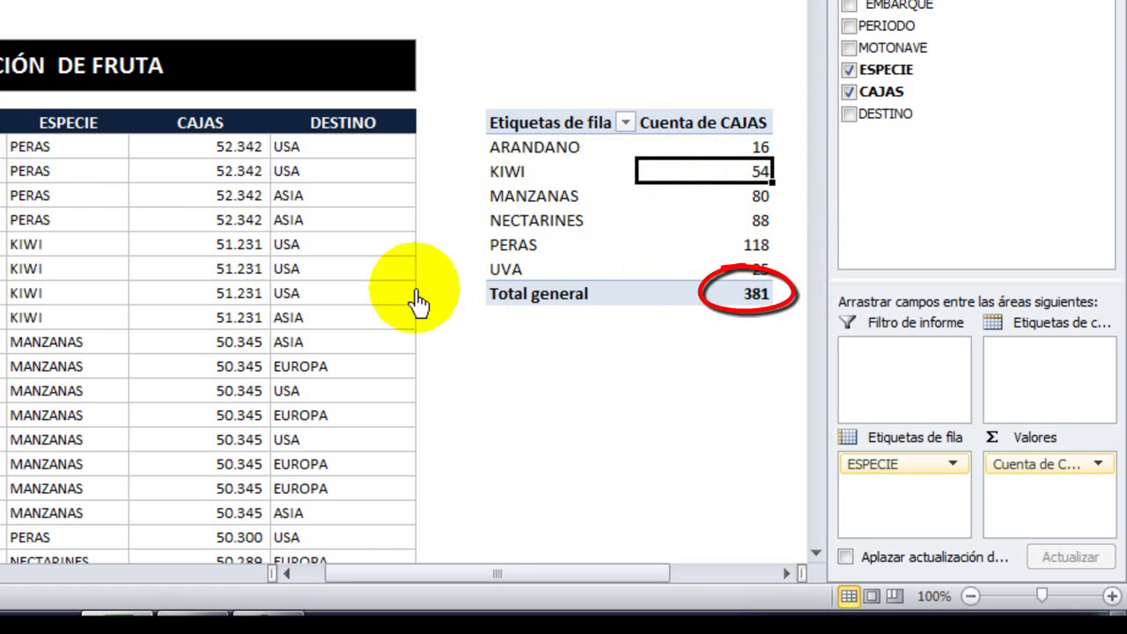
pyautogui.click(31, 151)
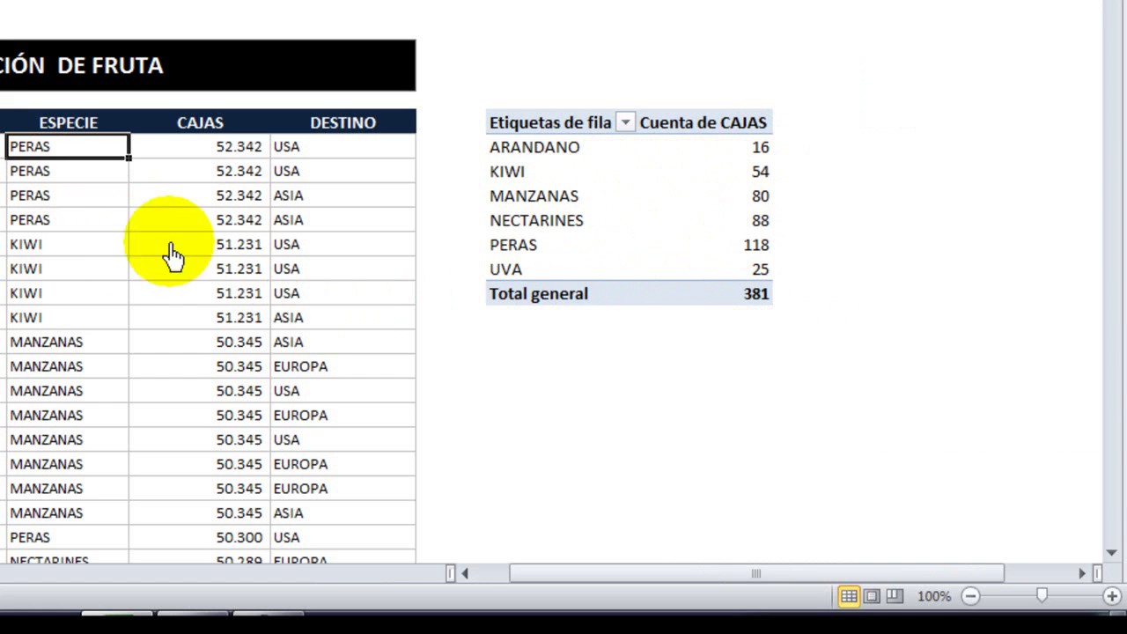
pyautogui.write('KIWI')
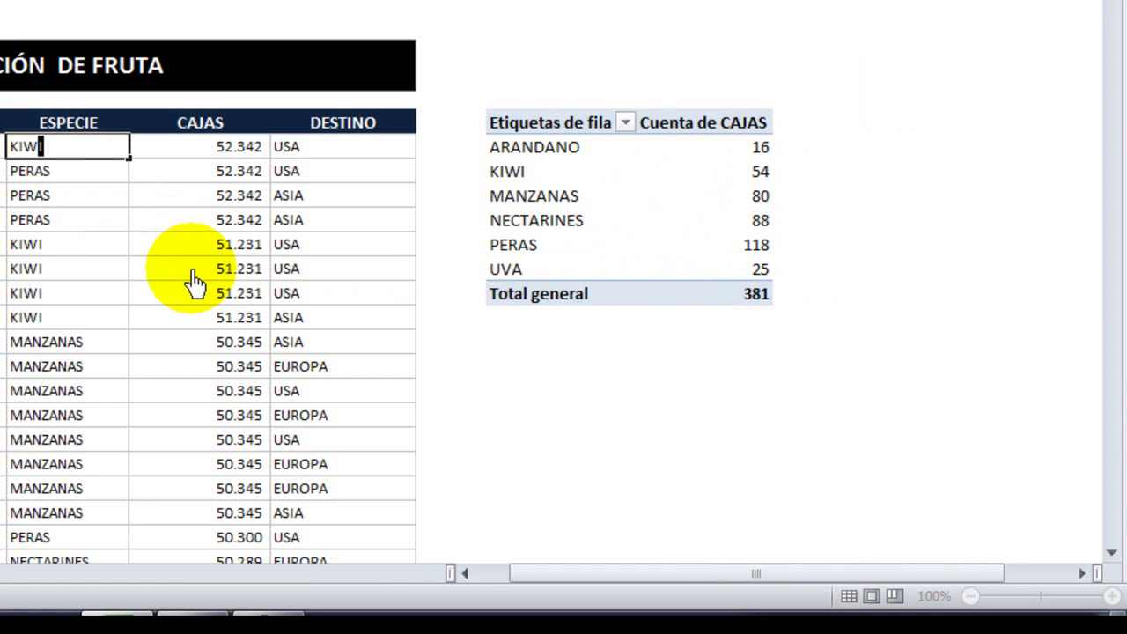
pyautogui.click(588, 392)
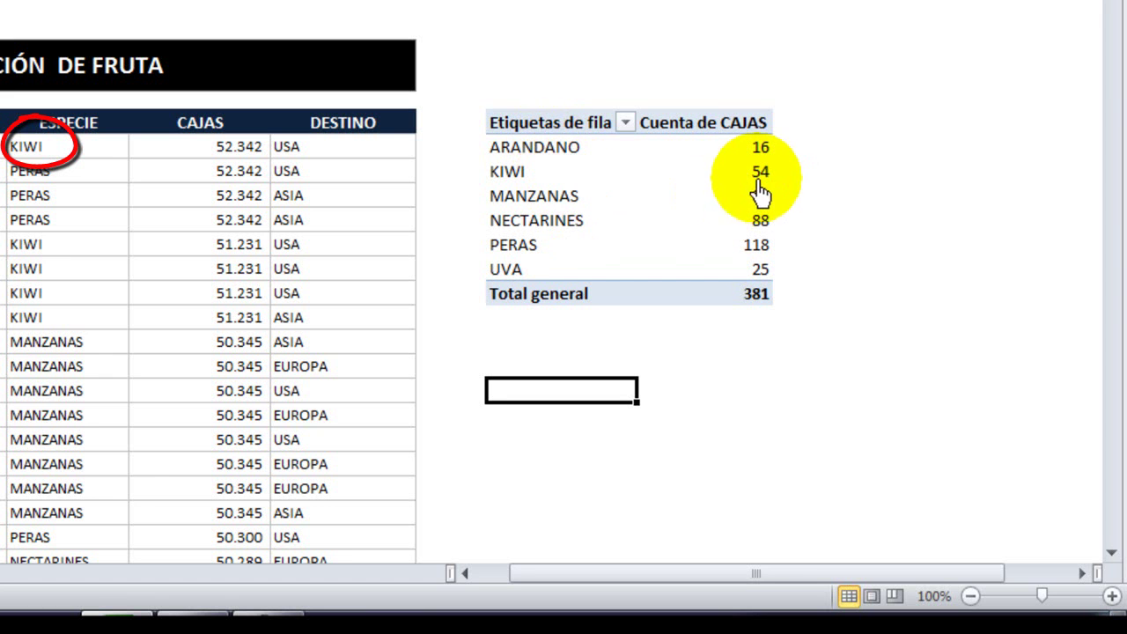
pyautogui.click(671, 195)
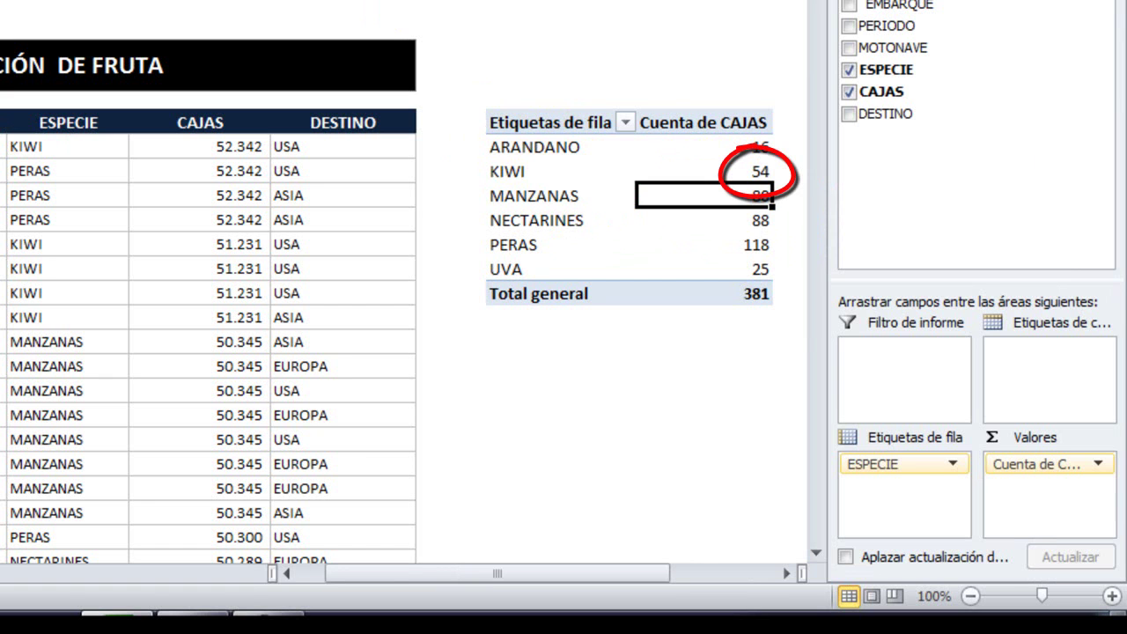
pyautogui.click(617, 418)
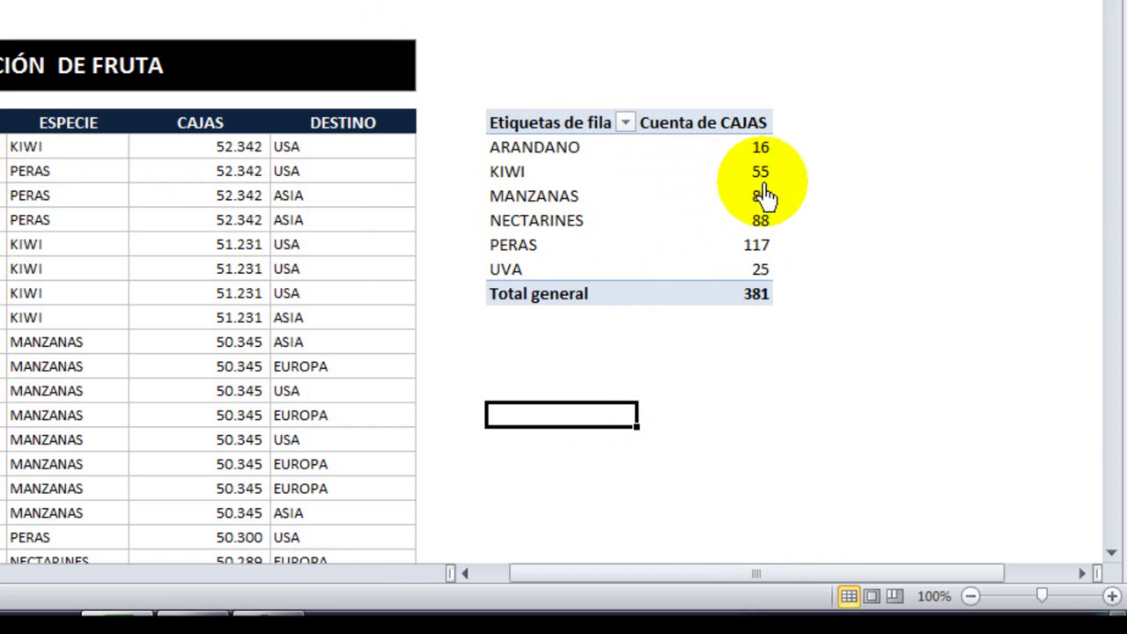
# Restore the first record's ESPECIE to PERAS and refresh the pivot table
pyautogui.click(48, 148)
pyautogui.write('PE')
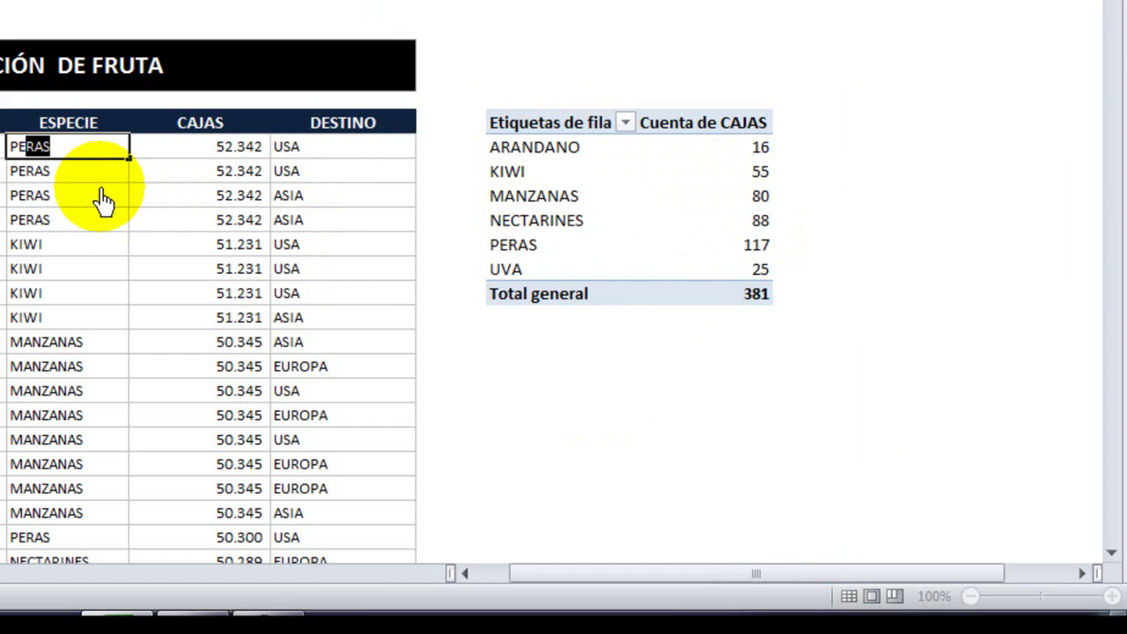
pyautogui.write('RA')
pyautogui.click(48, 250)
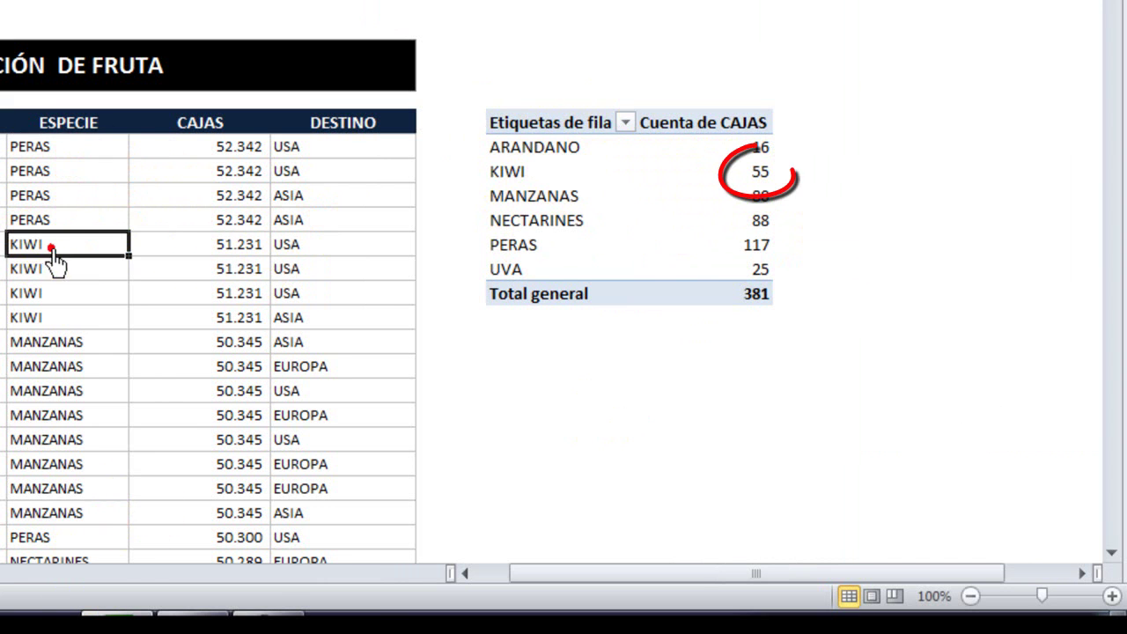
pyautogui.click(650, 227)
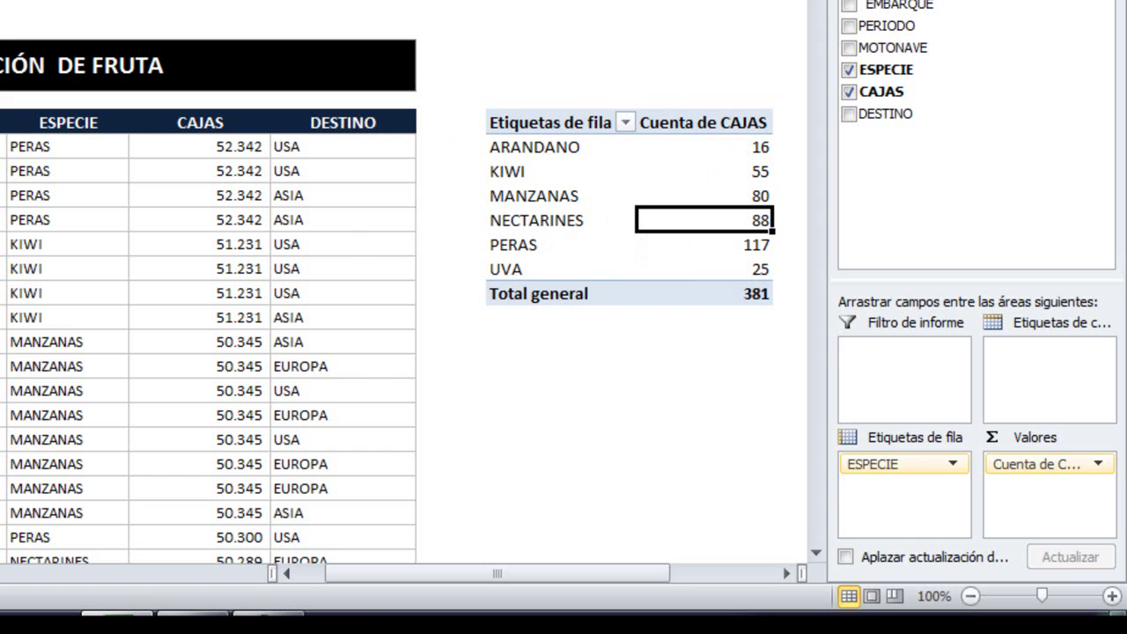
pyautogui.click(731, 488)
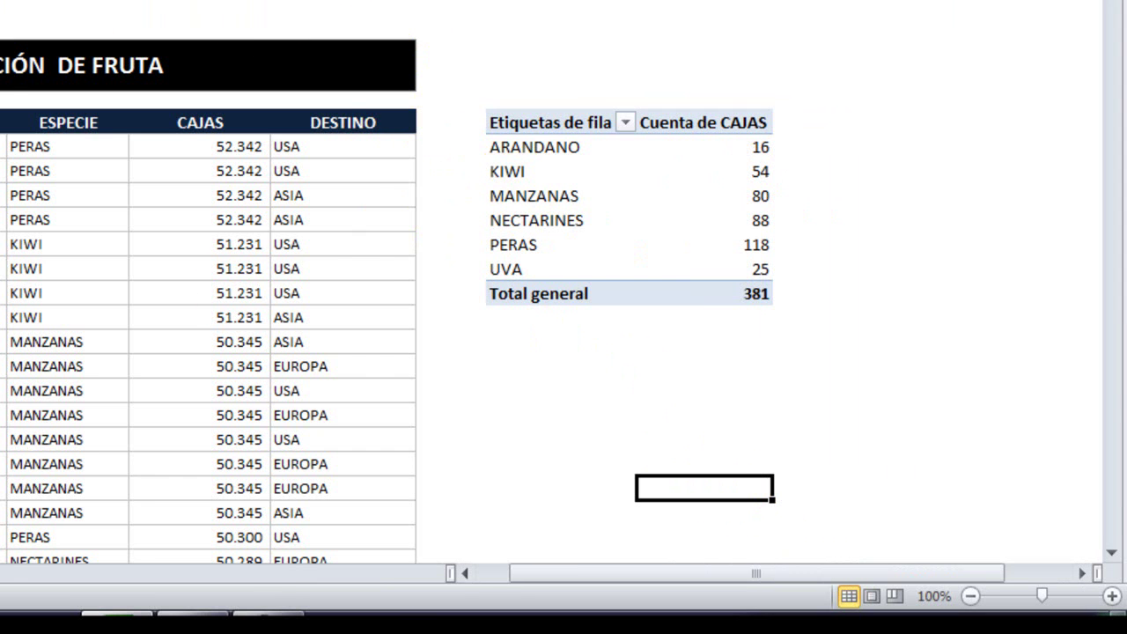
# In the value field settings for CAJAS, choose Suma as the summary calculation
pyautogui.click(653, 173)
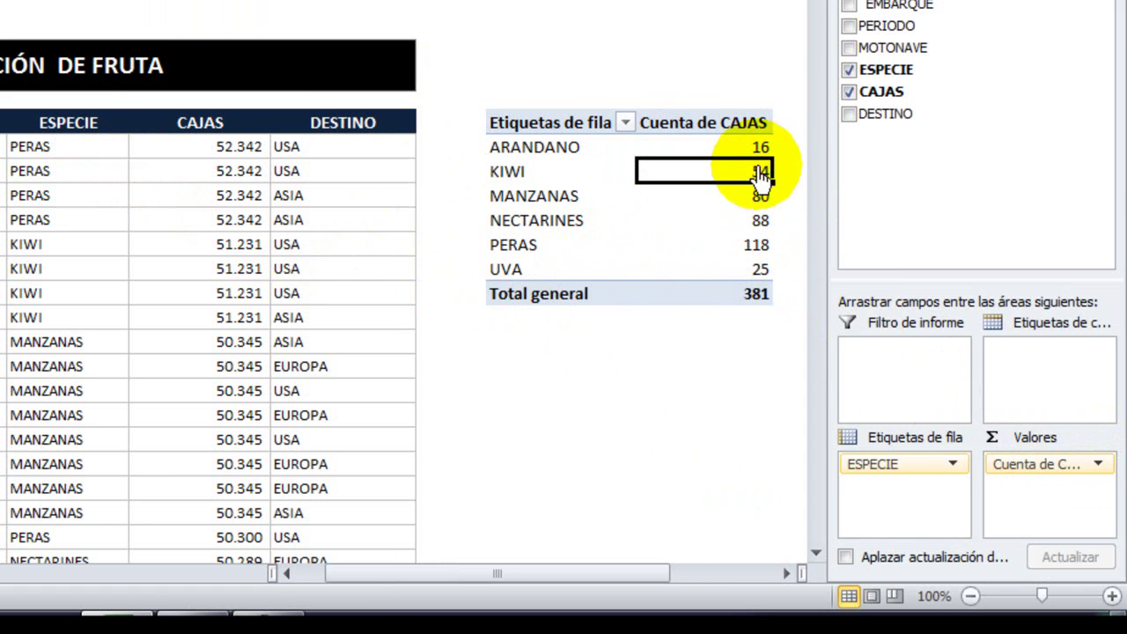
pyautogui.click(1100, 467)
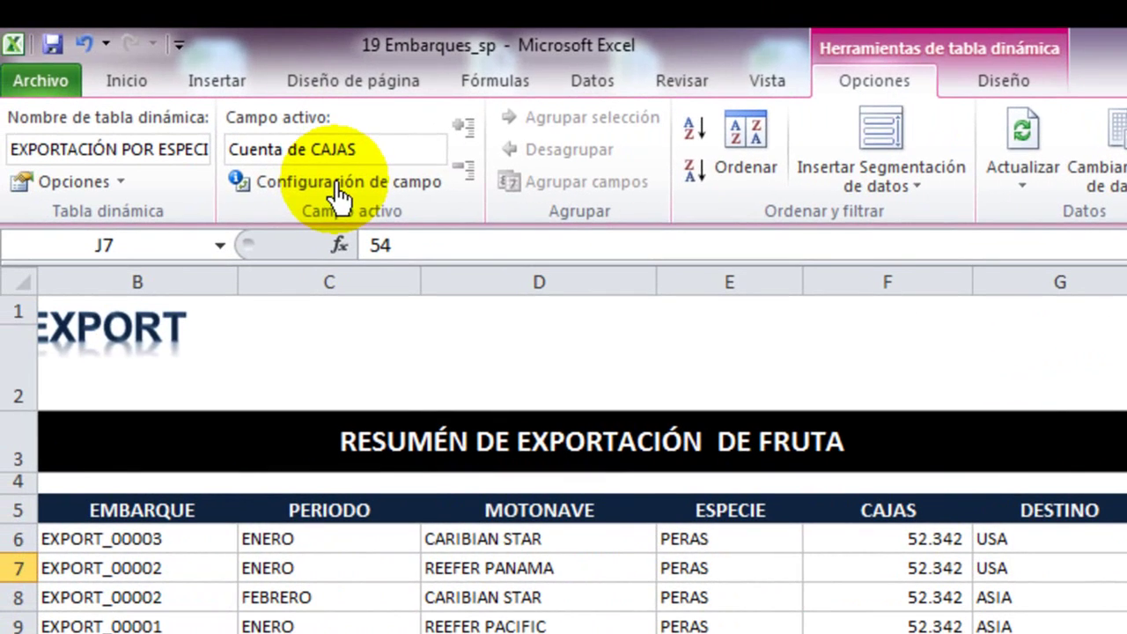
pyautogui.click(338, 185)
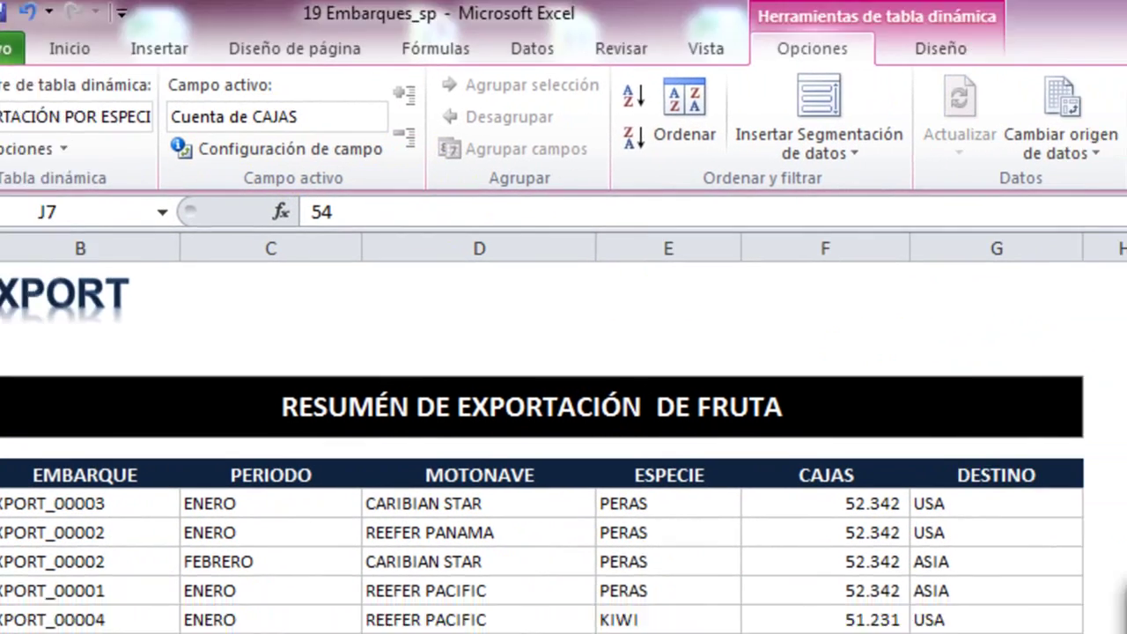
pyautogui.click(1126, 633)
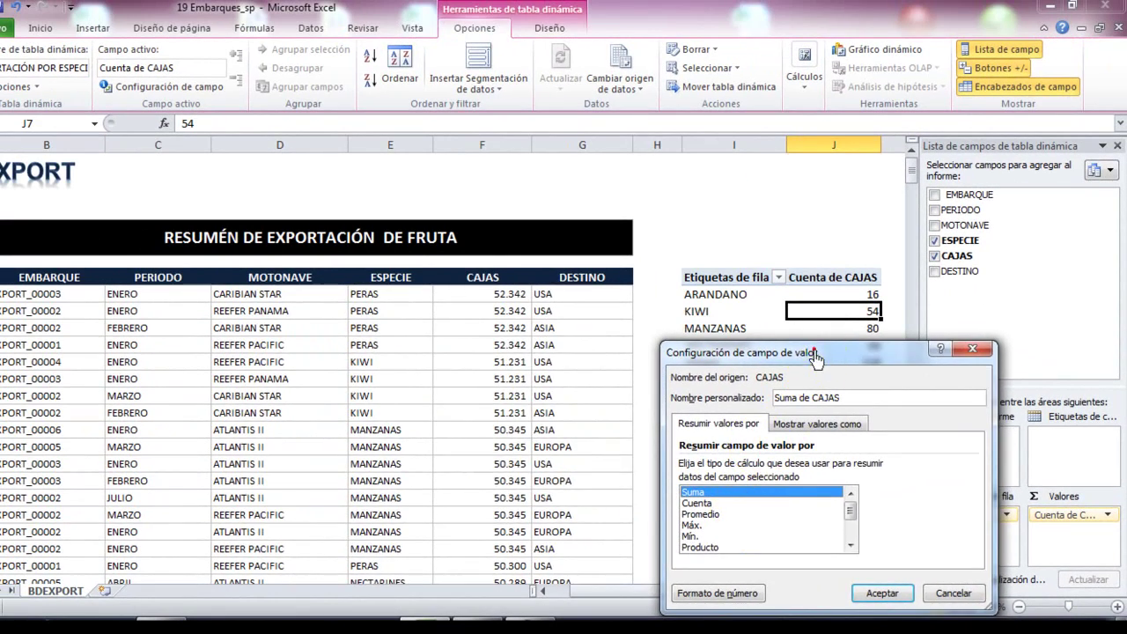
pyautogui.moveTo(816, 356); pyautogui.dragTo(405, 291)
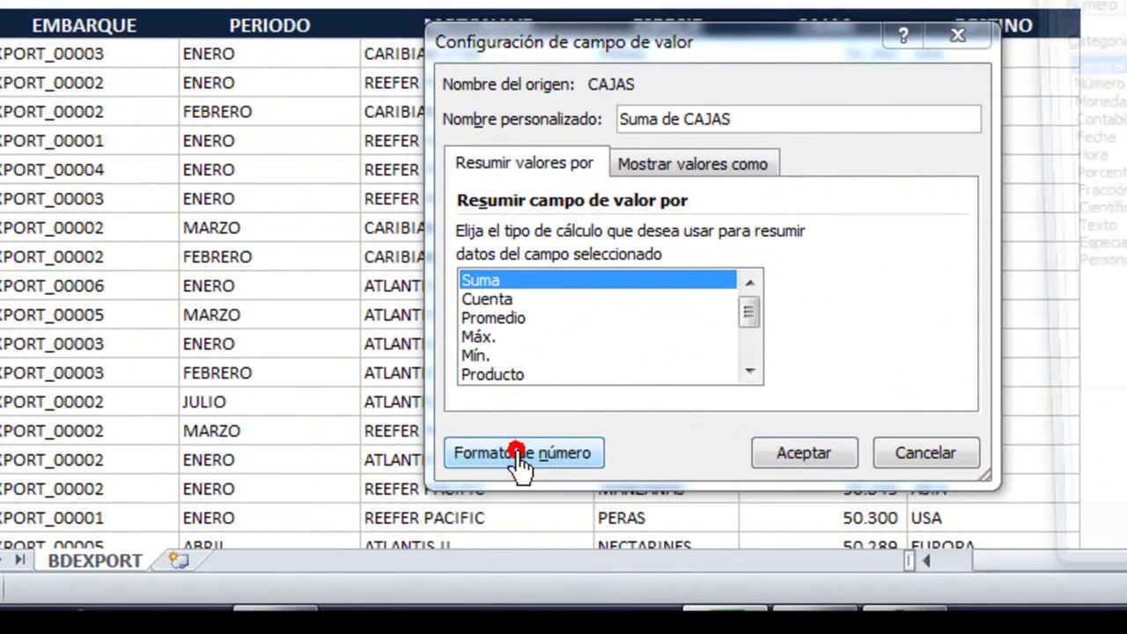
# Format the CAJAS value field as Número with 0 decimal places and a thousands separator, and apply the field settings
pyautogui.click(517, 456)
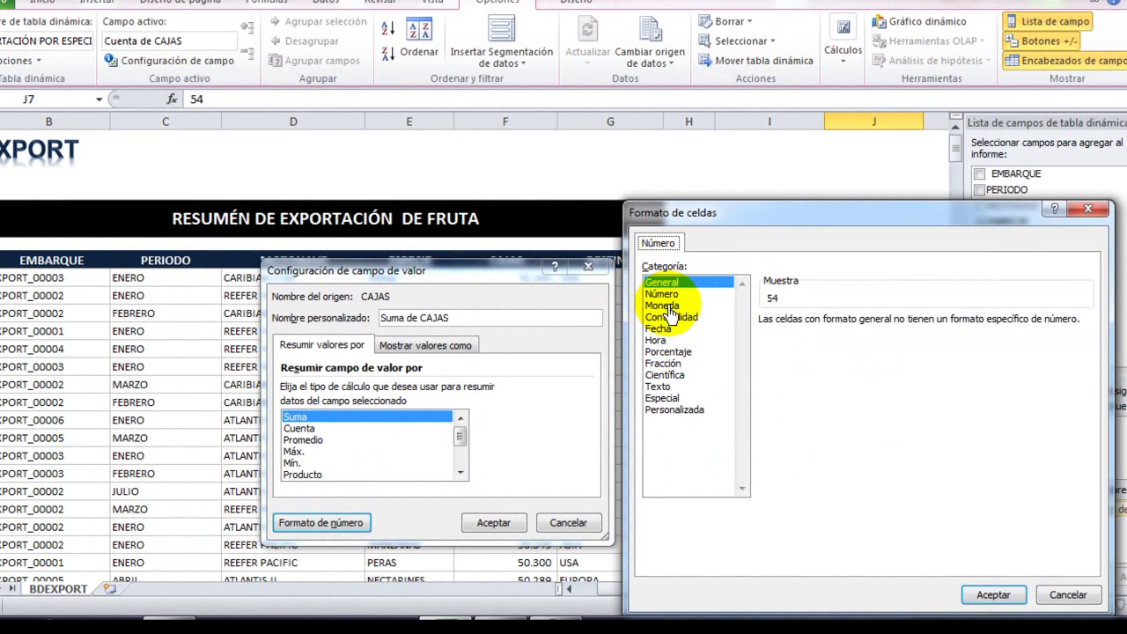
pyautogui.click(662, 294)
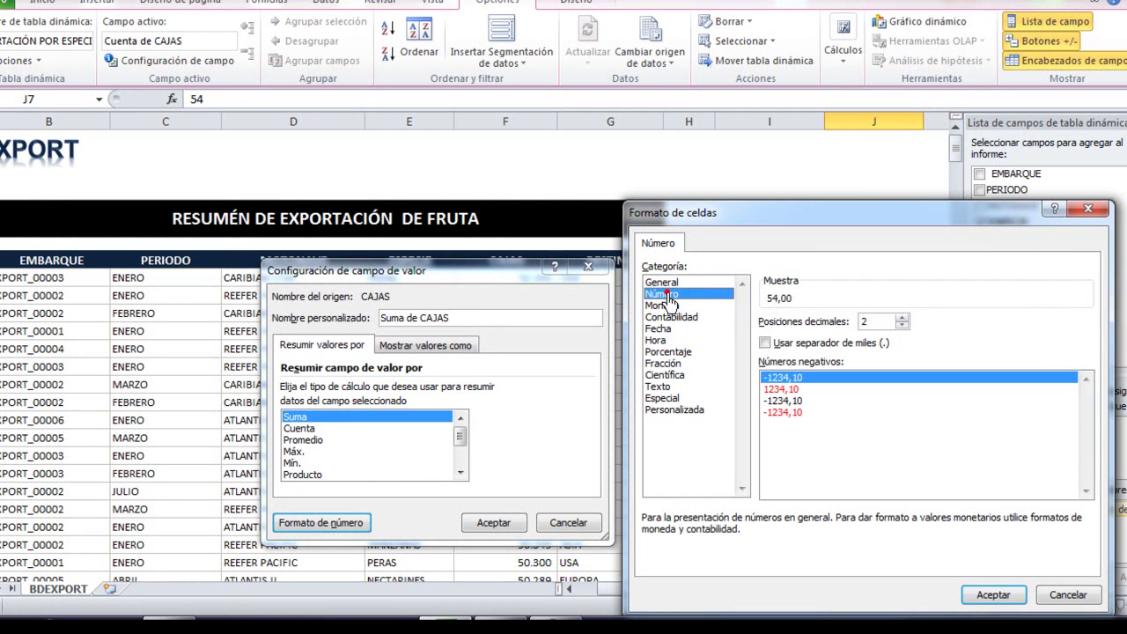
pyautogui.click(903, 326)
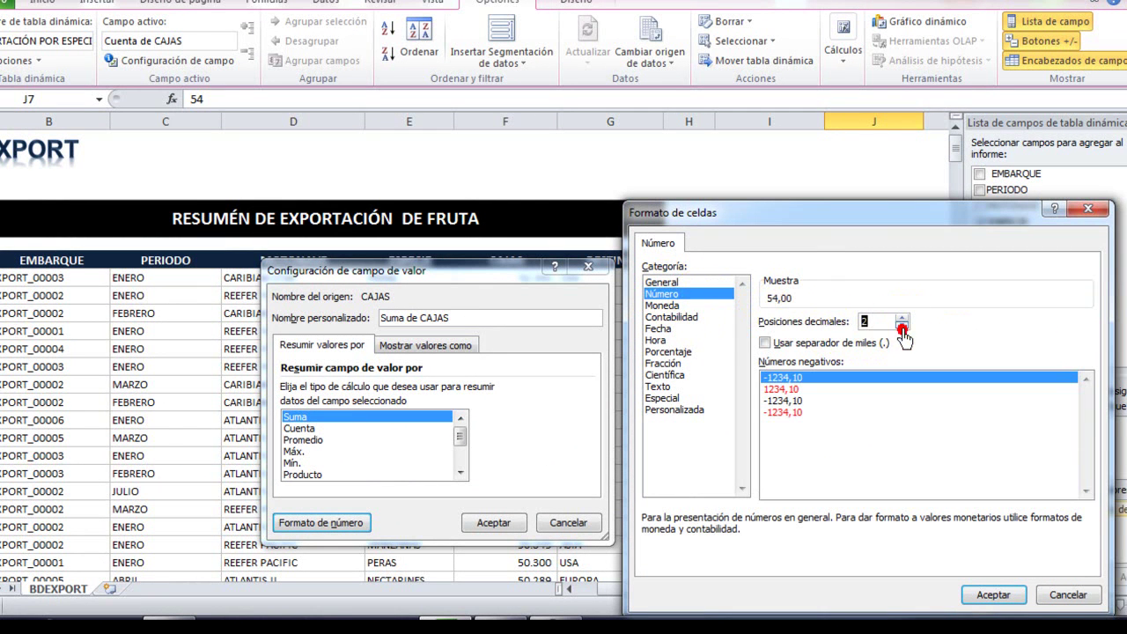
pyautogui.click(765, 342)
pyautogui.click(983, 597)
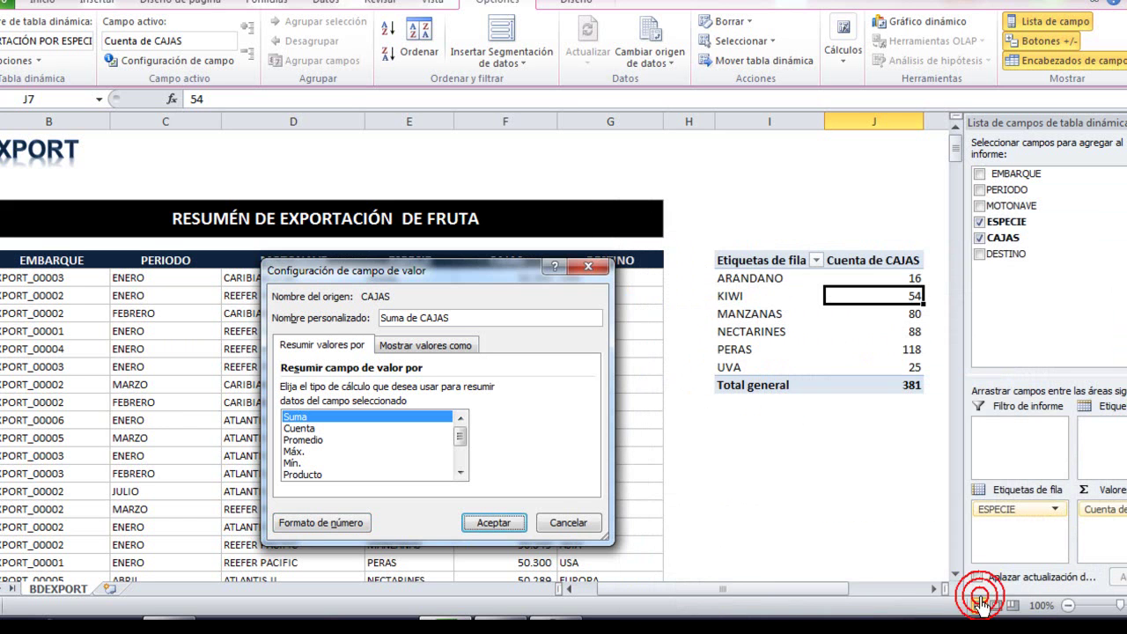
pyautogui.click(511, 522)
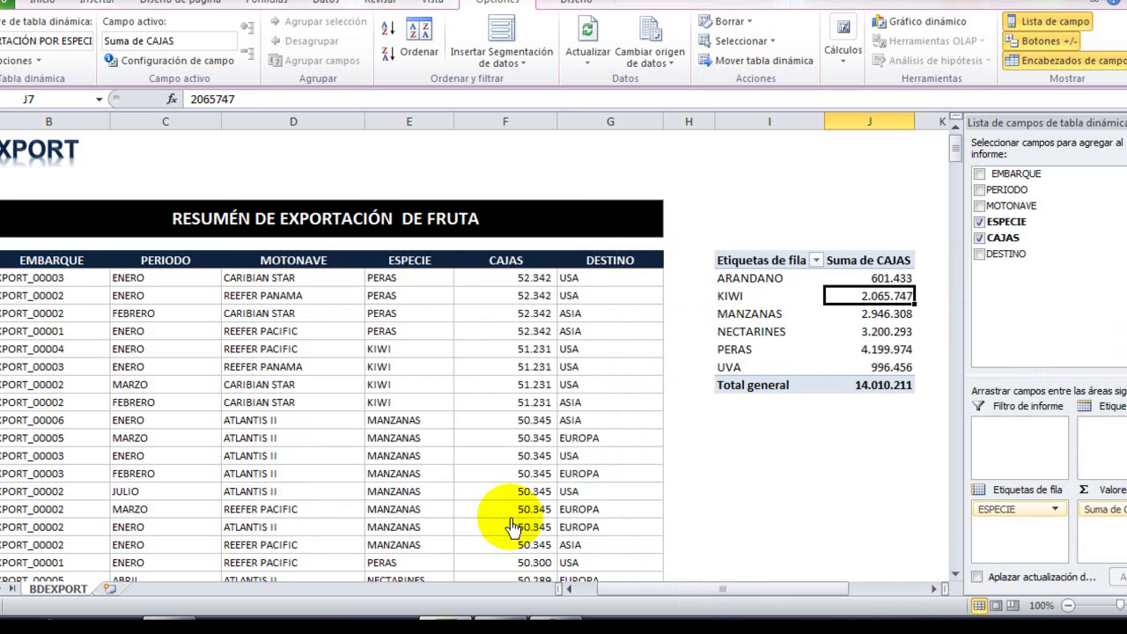
pyautogui.click(891, 456)
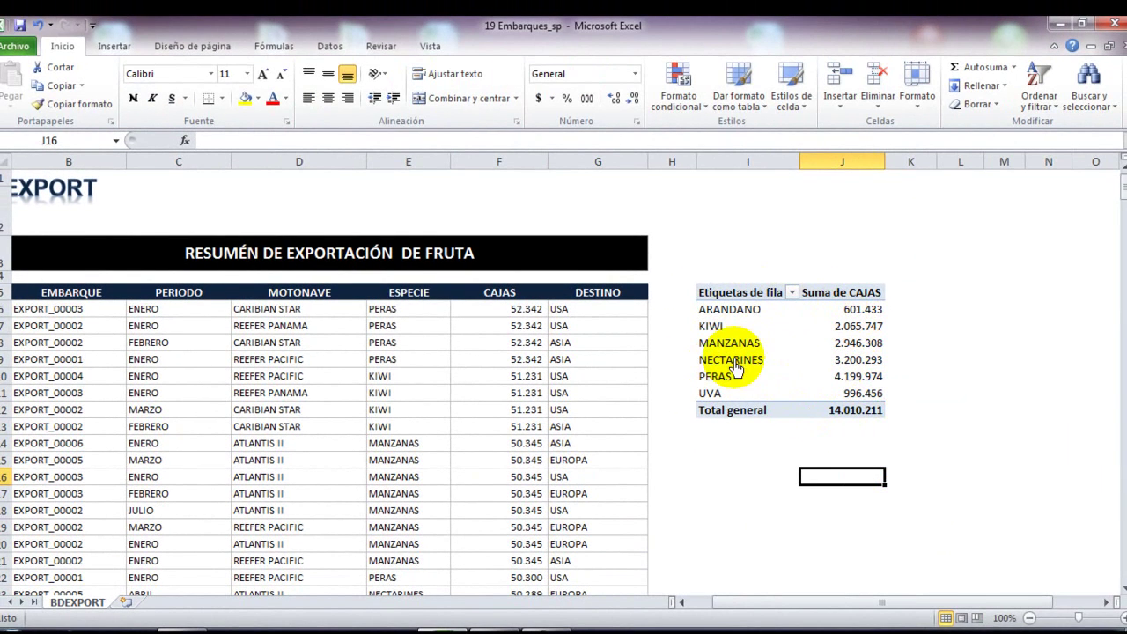
pyautogui.click(775, 325)
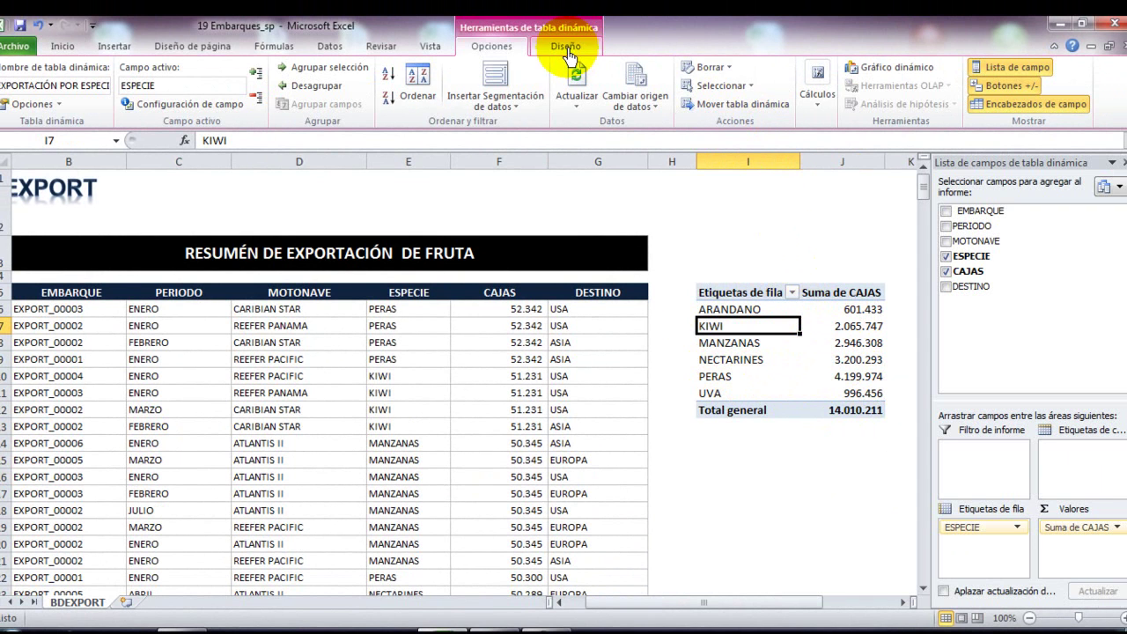
pyautogui.click(815, 252)
pyautogui.click(807, 330)
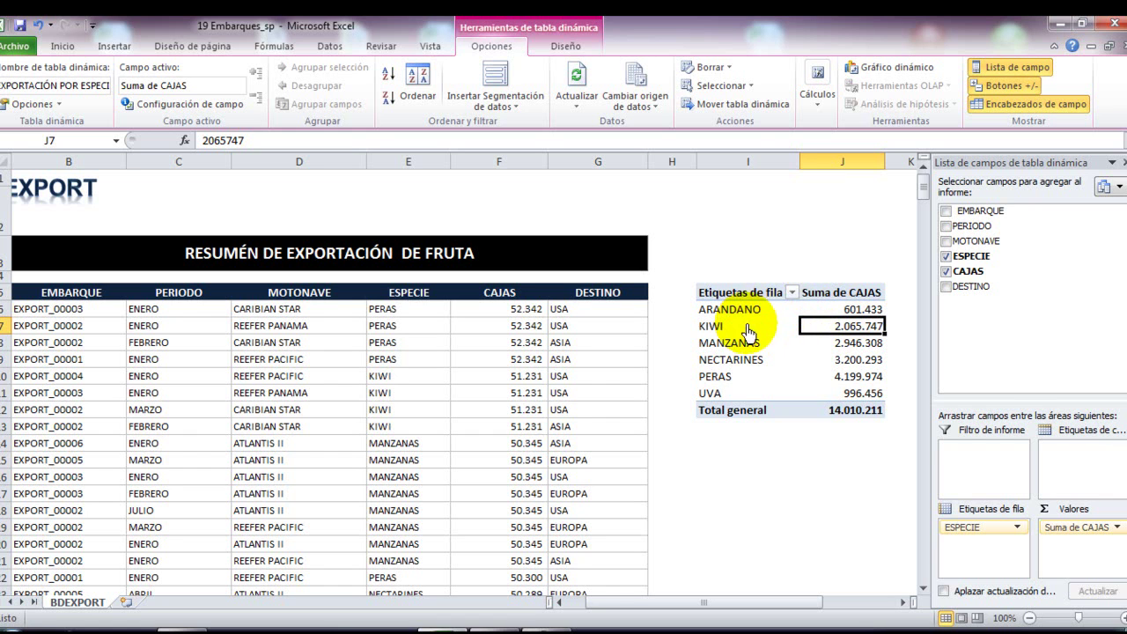
# Apply a medium blue pivot table style with a solid blue header row to the species pivot table
pyautogui.click(552, 52)
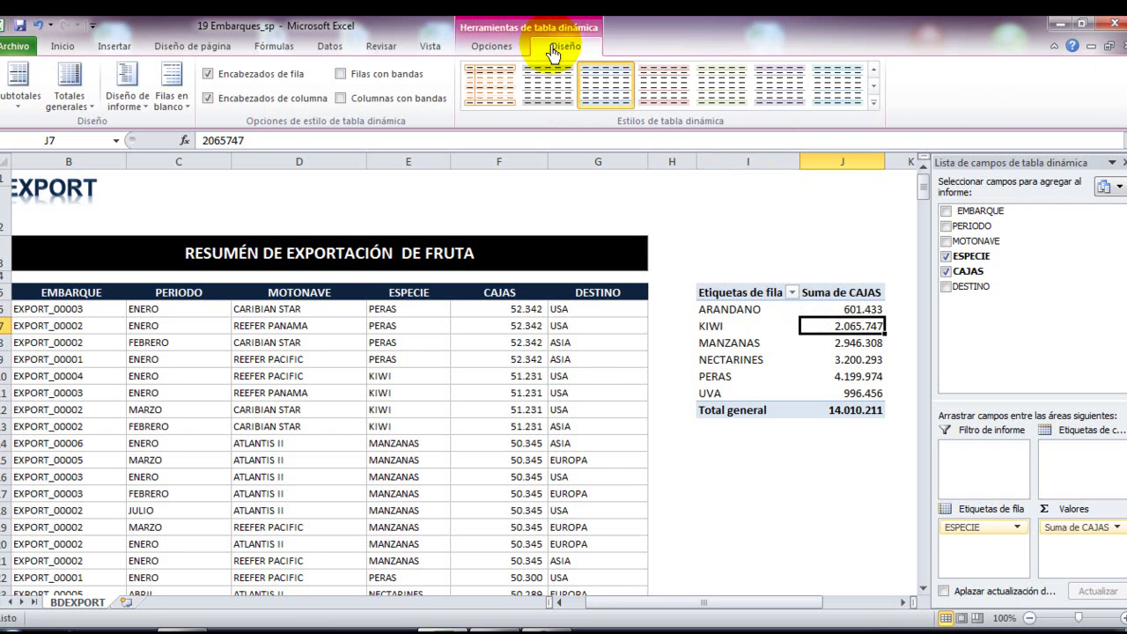
pyautogui.click(874, 106)
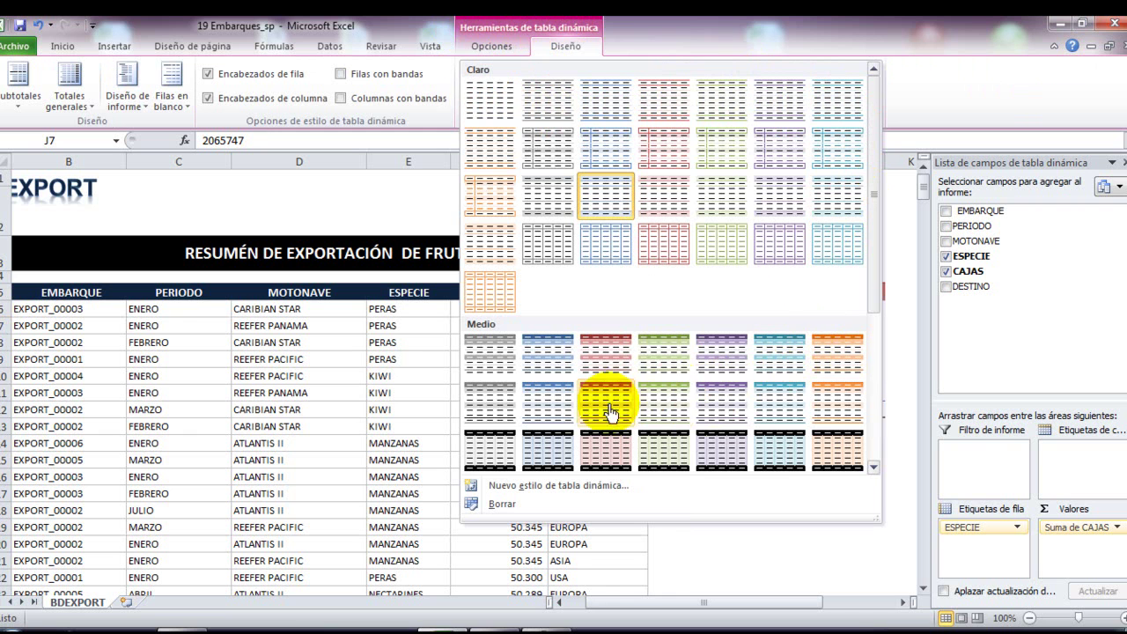
pyautogui.click(556, 361)
pyautogui.click(869, 496)
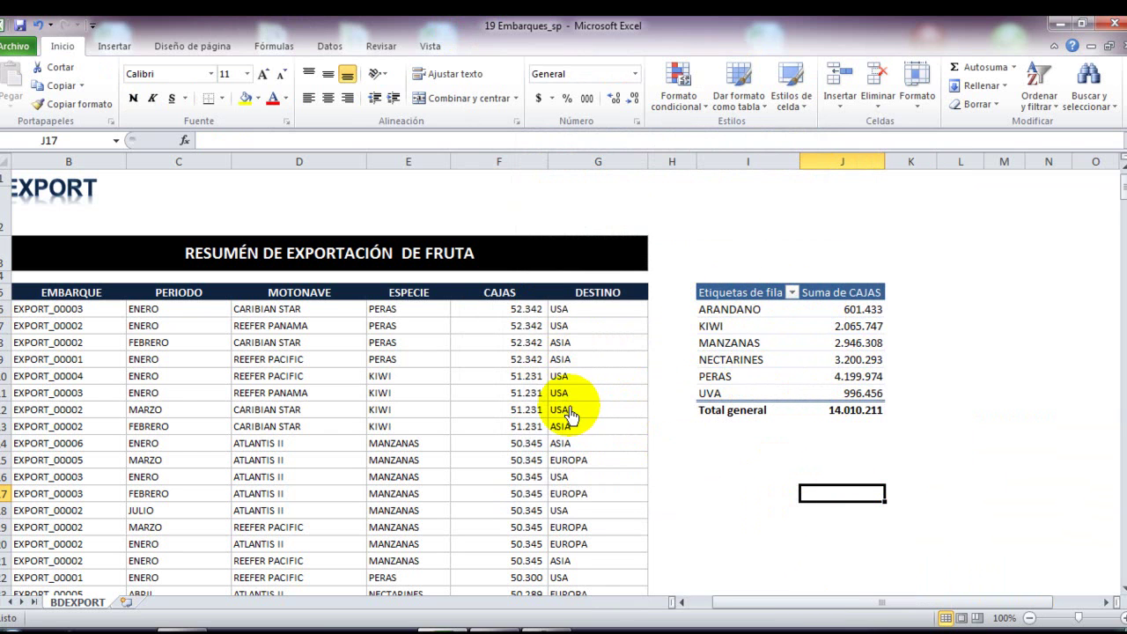
pyautogui.click(816, 361)
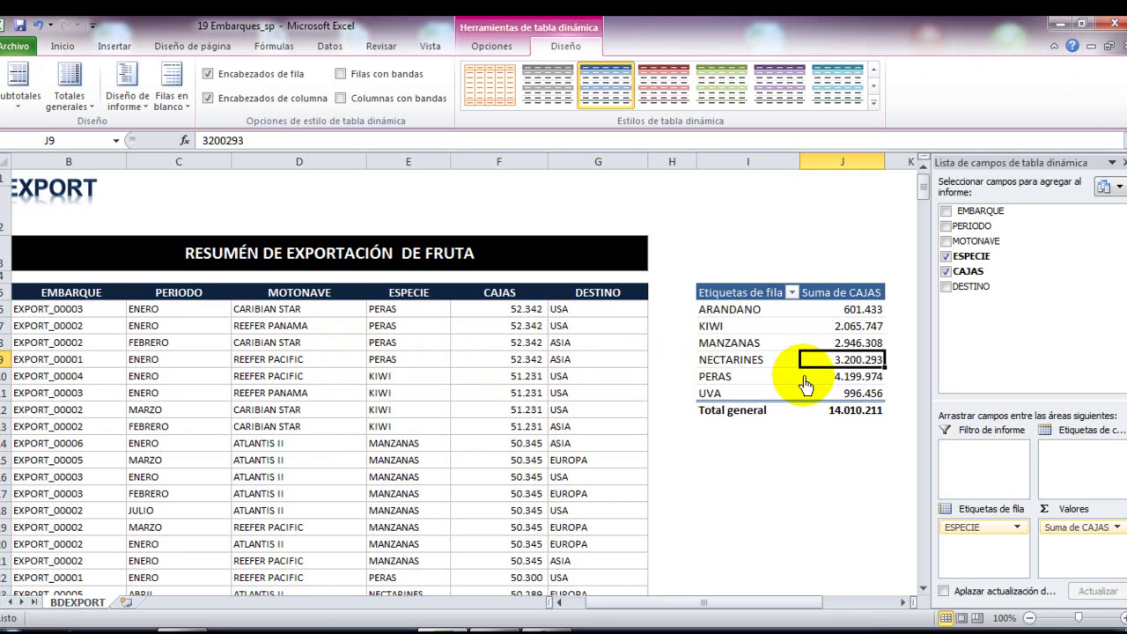
pyautogui.moveTo(804, 385)
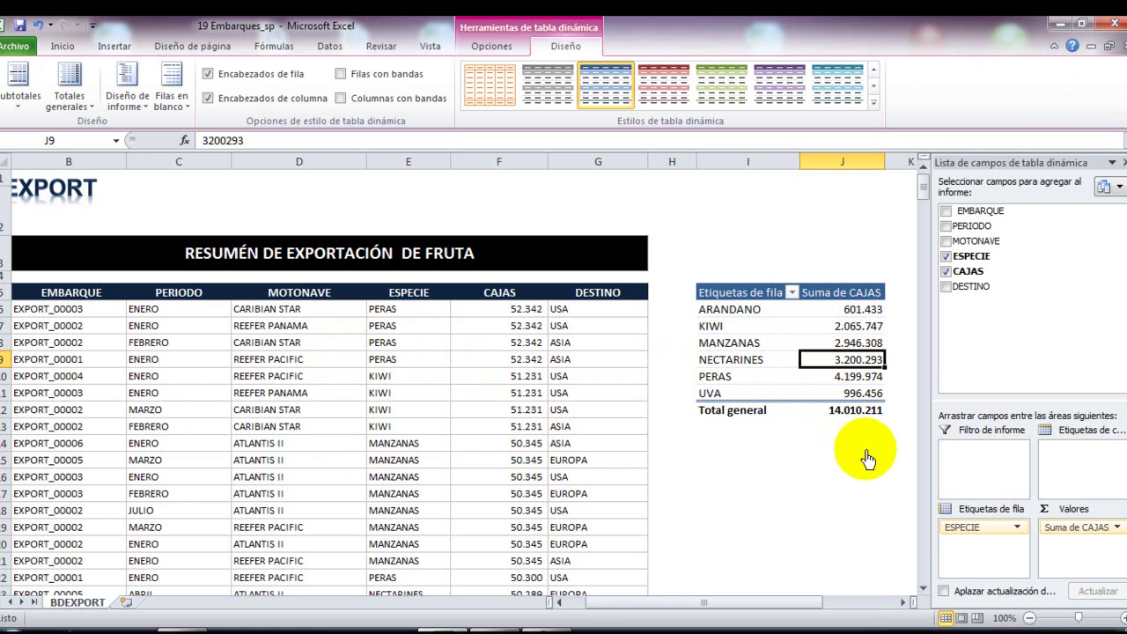
pyautogui.click(896, 262)
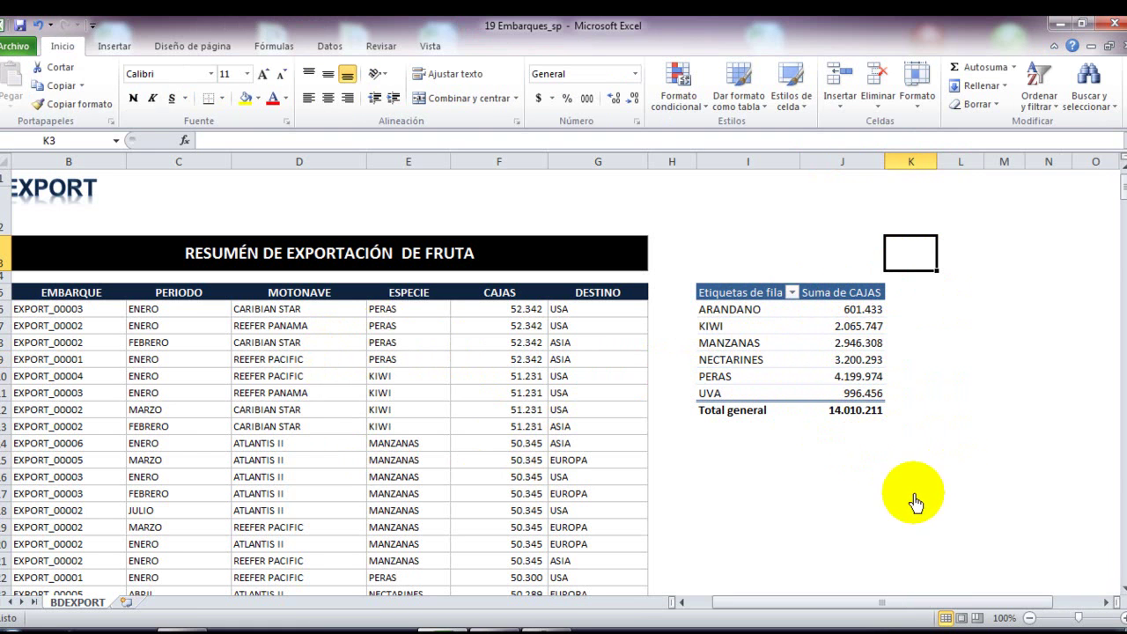
# Copy the whole species pivot table and paste the duplicate below it at cell I15
pyautogui.moveTo(712, 297); pyautogui.dragTo(868, 420)
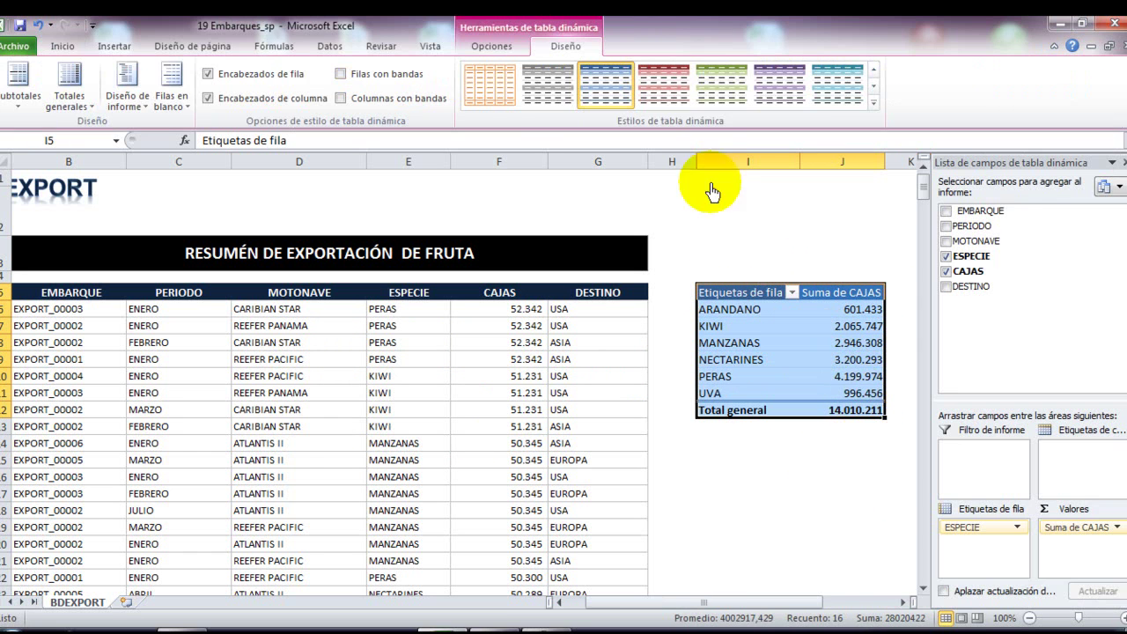
pyautogui.click(75, 53)
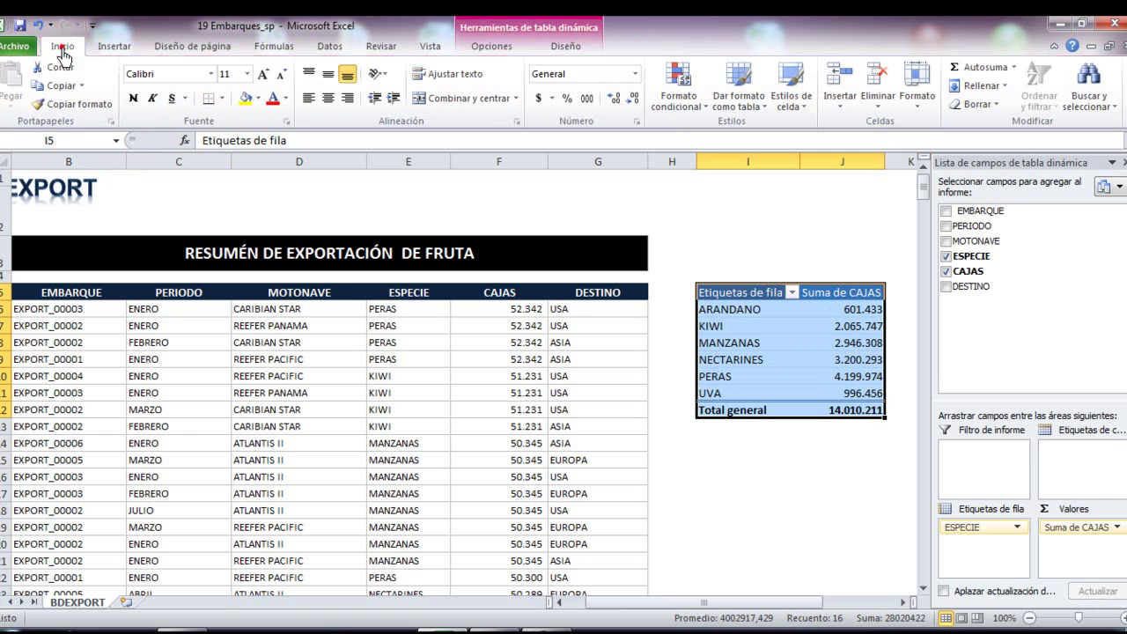
pyautogui.click(59, 86)
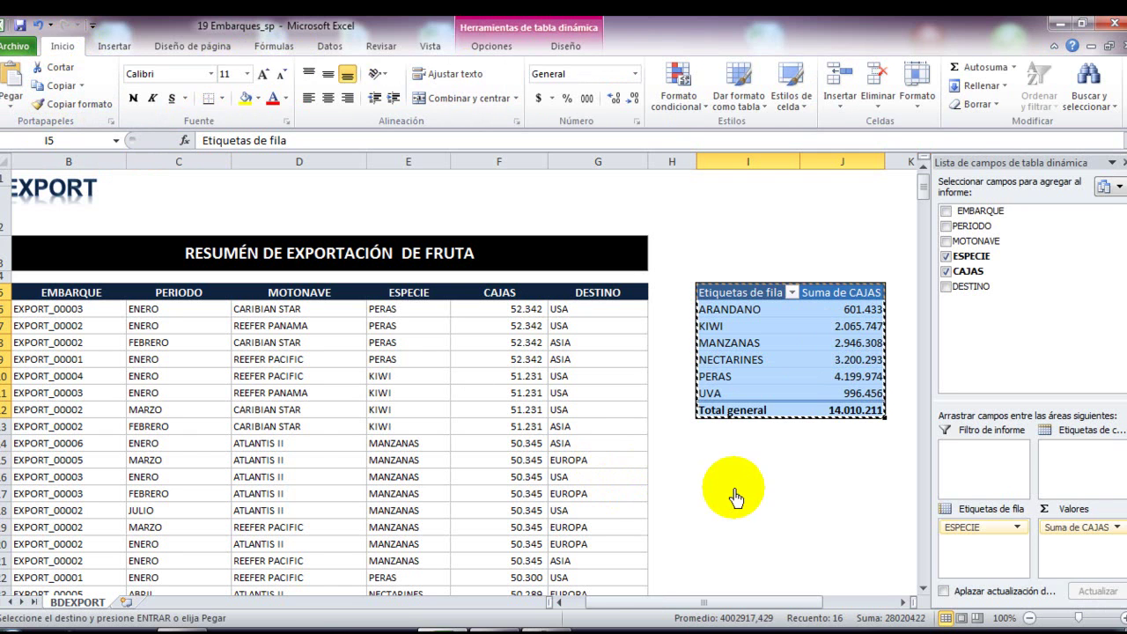
pyautogui.click(708, 469)
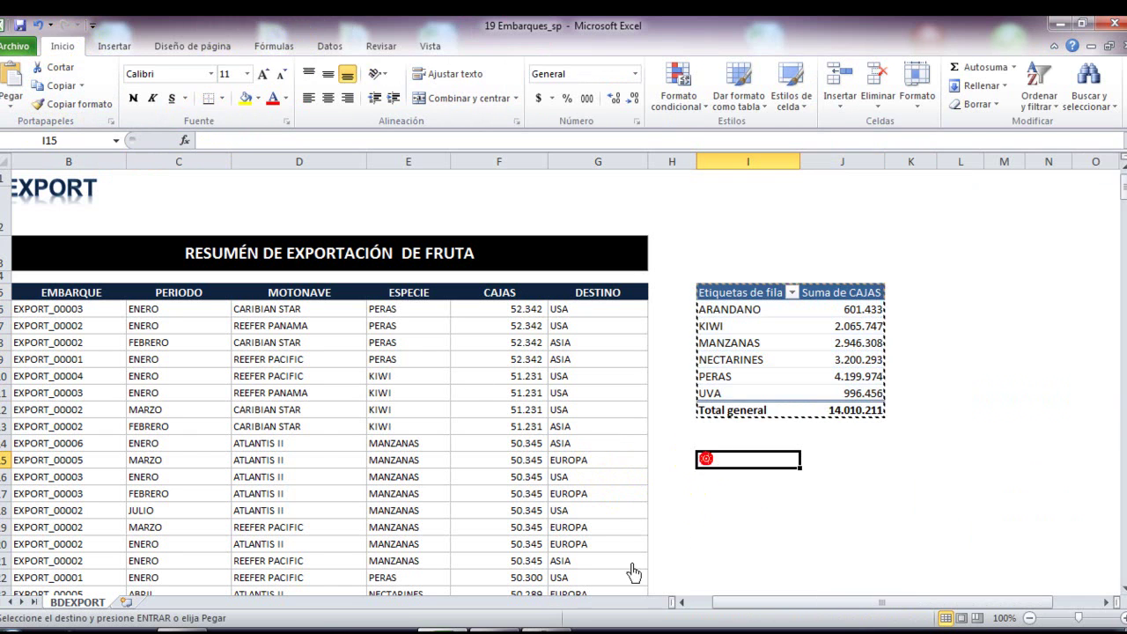
pyautogui.click(13, 81)
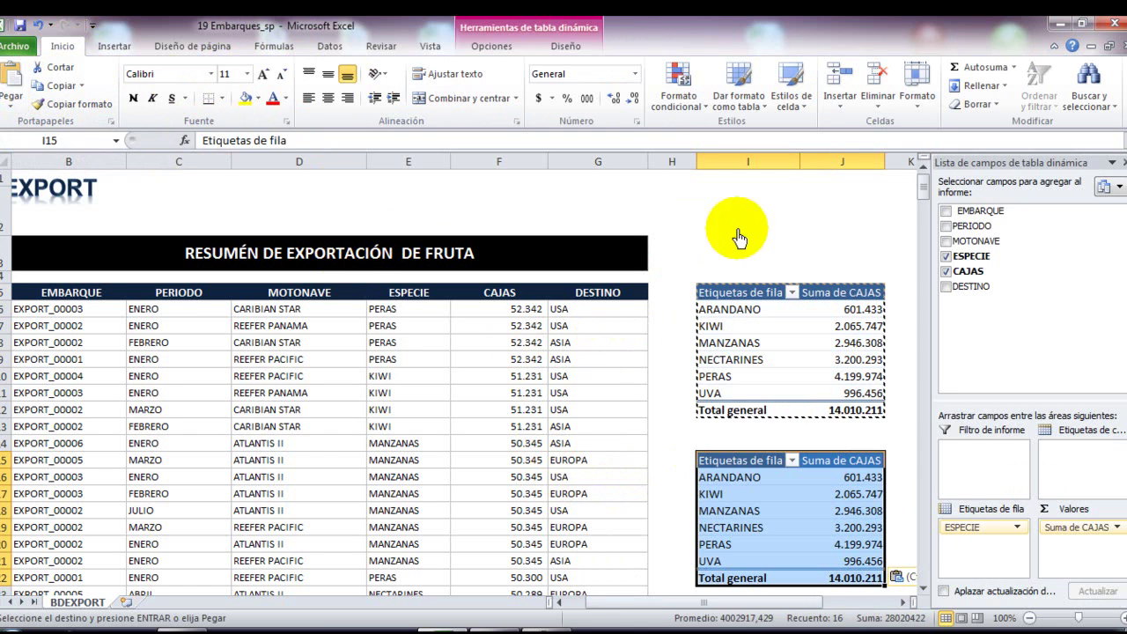
# Replace ESPECIE with DESTINO as the copied pivot table's row field and name the table EXPORTACIÓN POR DESTINO
pyautogui.click(783, 233)
pyautogui.click(814, 361)
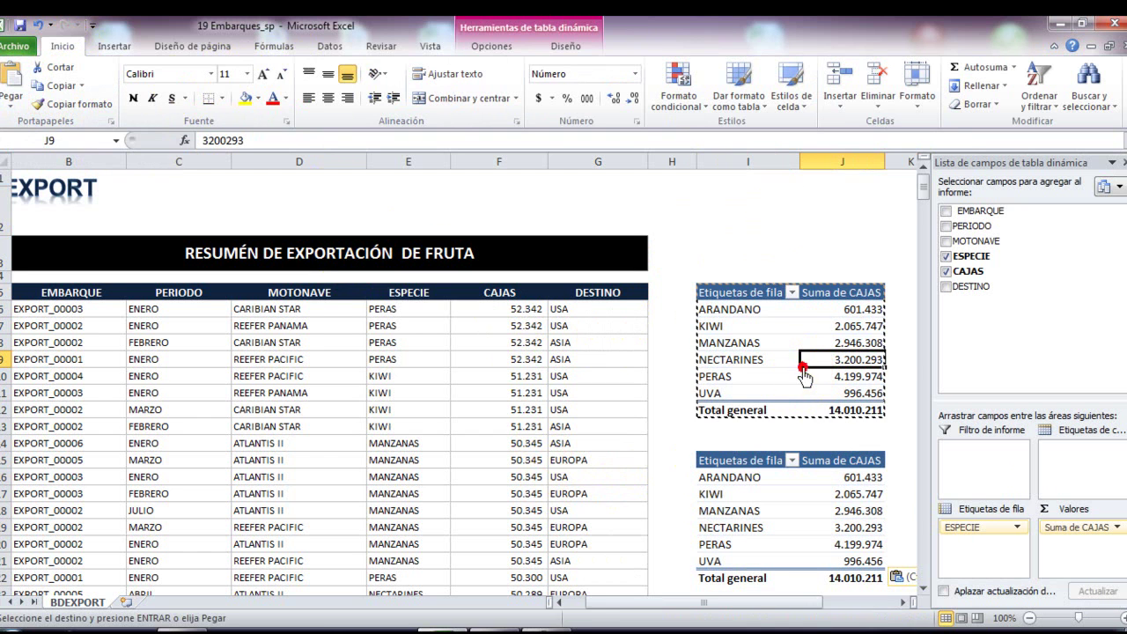
pyautogui.click(498, 45)
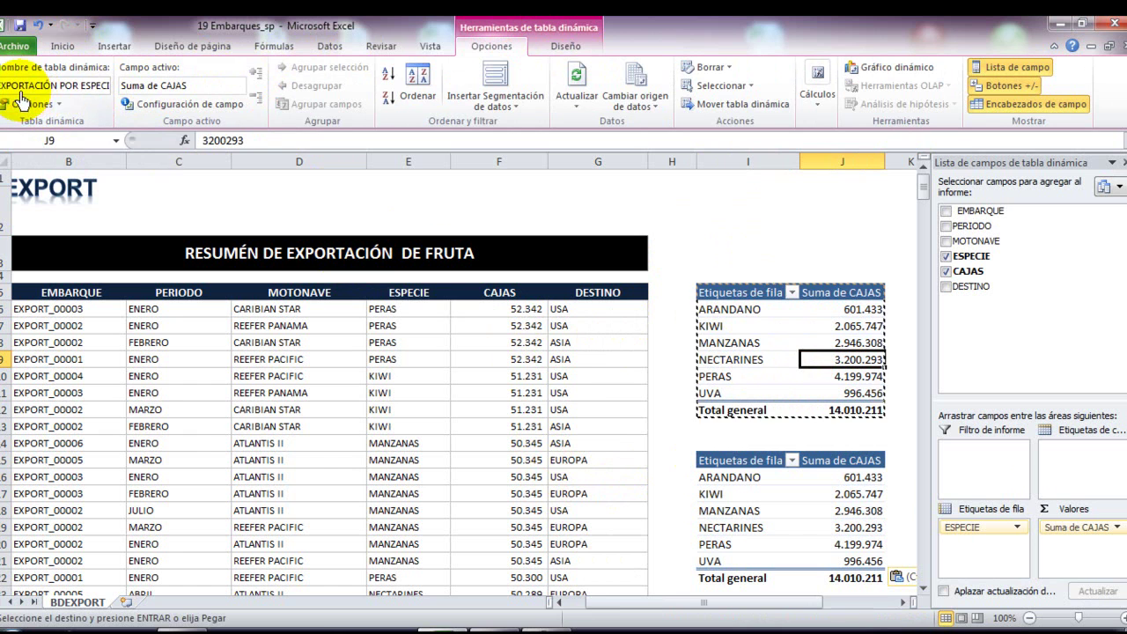
pyautogui.click(758, 478)
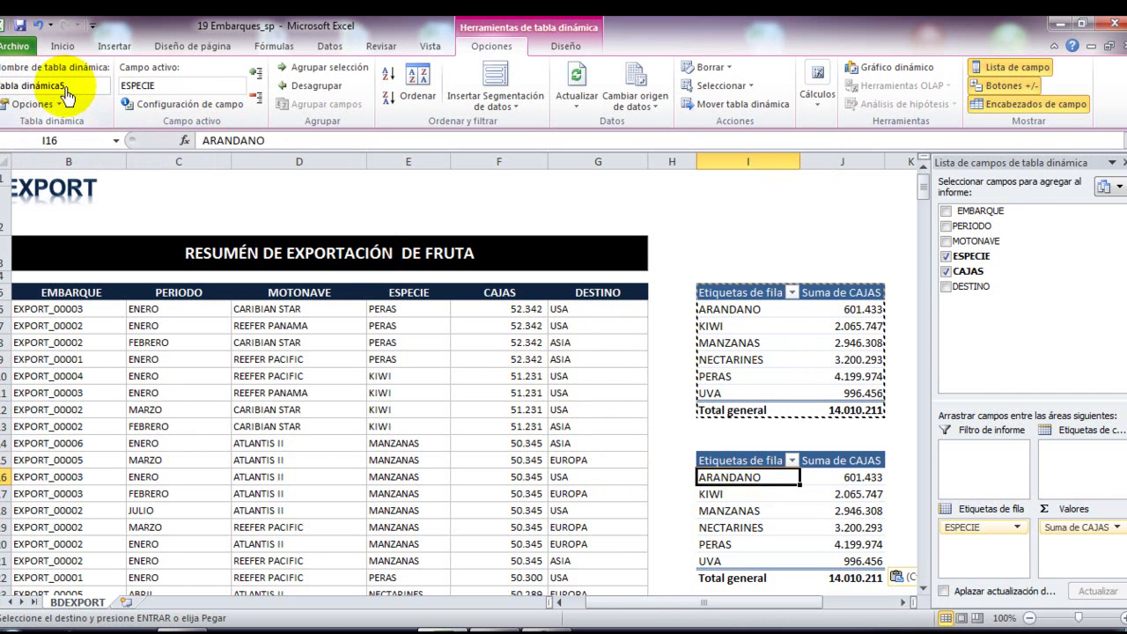
pyautogui.scroll(-1, 802, 449)
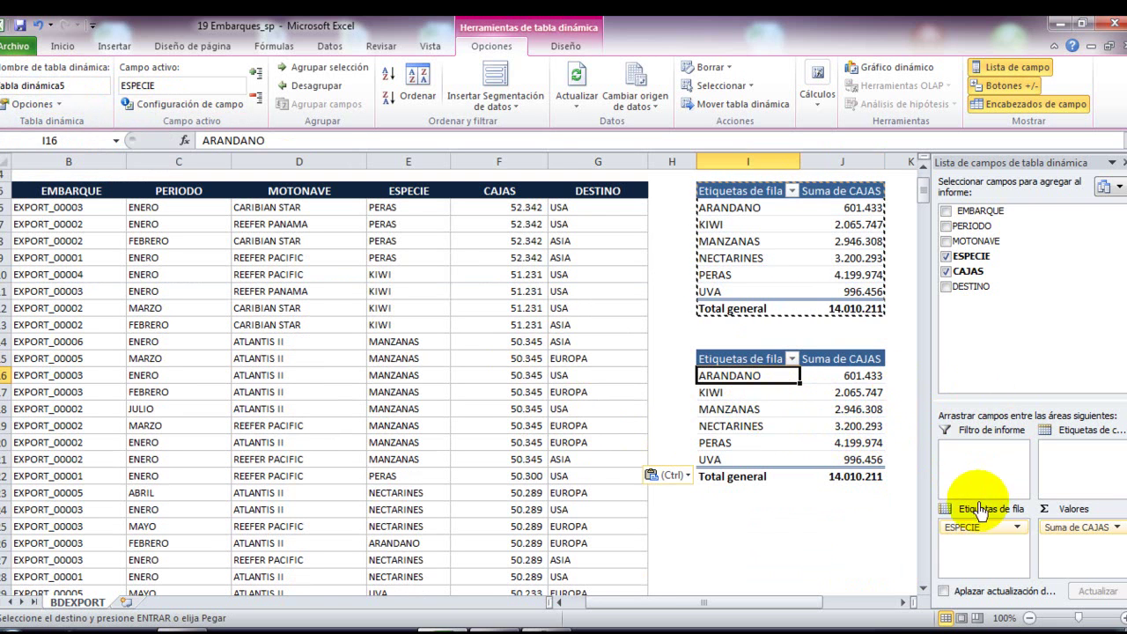
pyautogui.click(948, 255)
pyautogui.moveTo(985, 469); pyautogui.dragTo(990, 550)
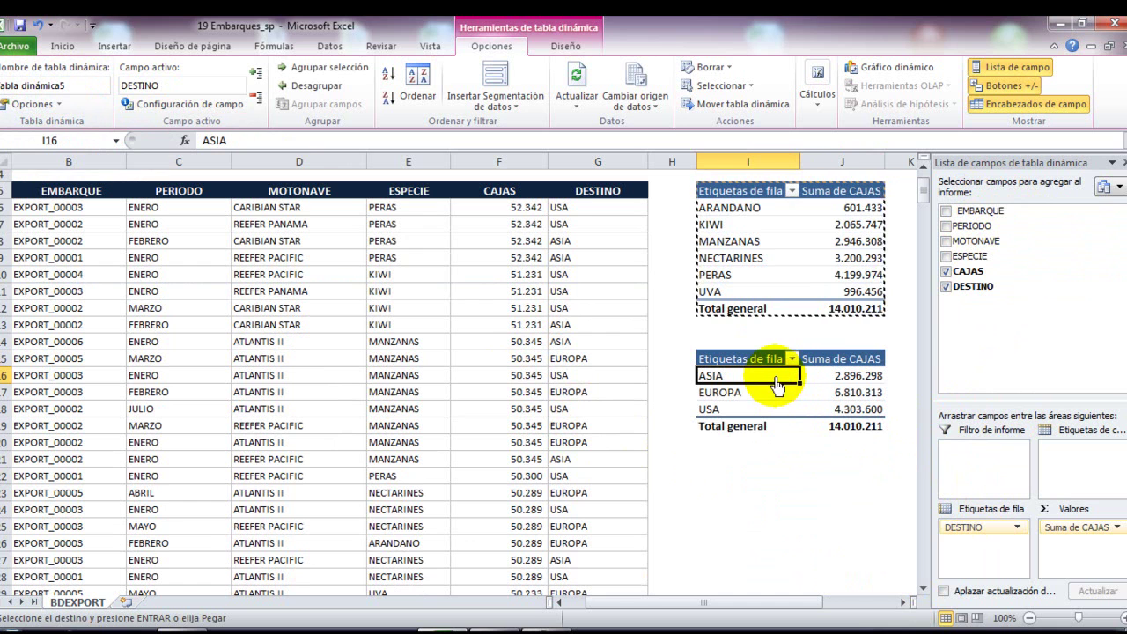
pyautogui.click(63, 86)
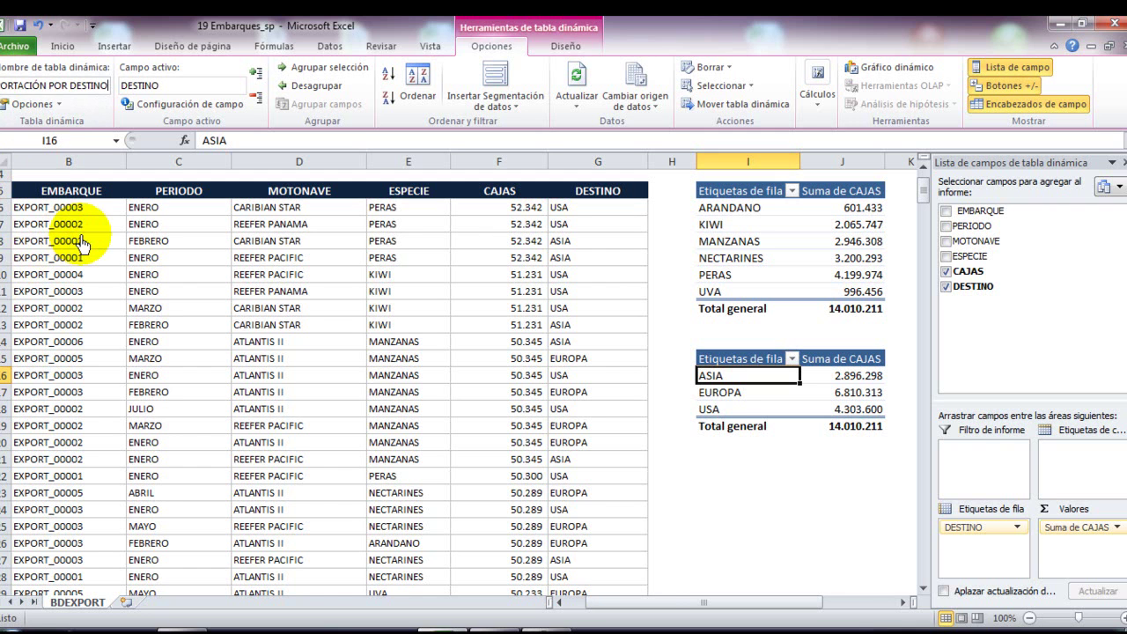
pyautogui.click(729, 460)
# Copy the destination pivot table and paste the duplicate below it at cell I23
pyautogui.moveTo(718, 359); pyautogui.dragTo(873, 430)
pyautogui.click(62, 46)
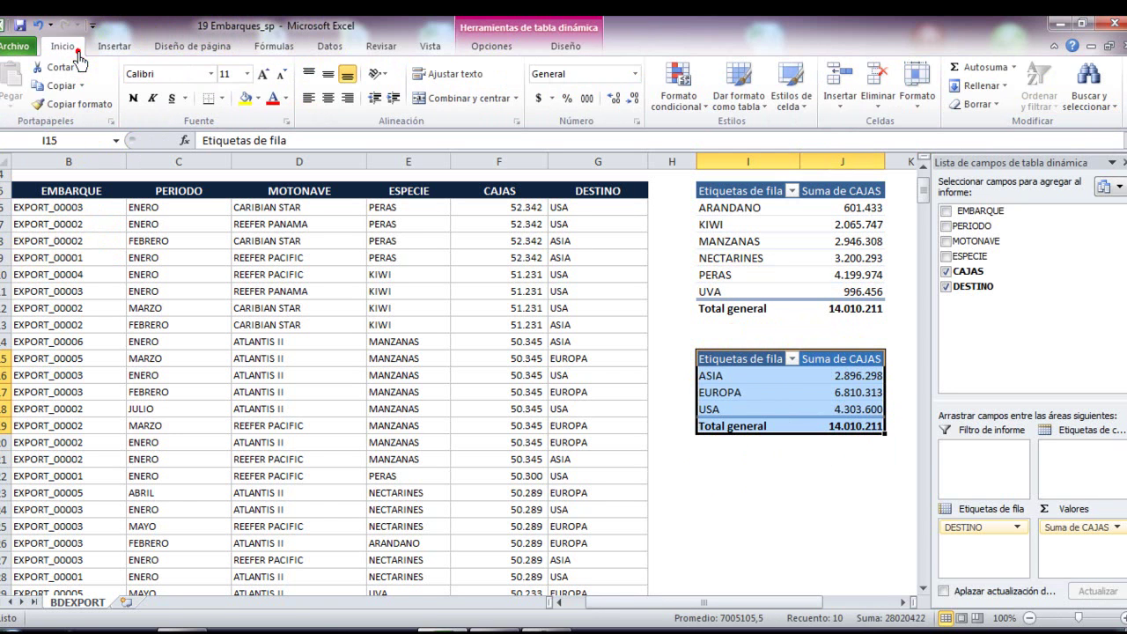
pyautogui.click(62, 87)
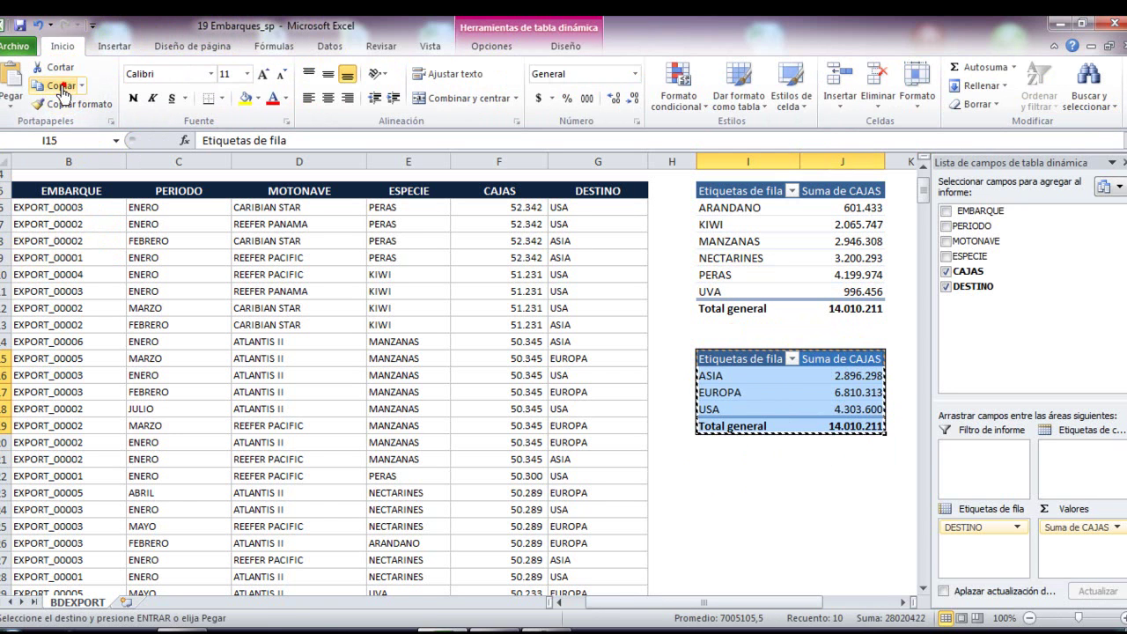
pyautogui.click(715, 491)
pyautogui.click(10, 80)
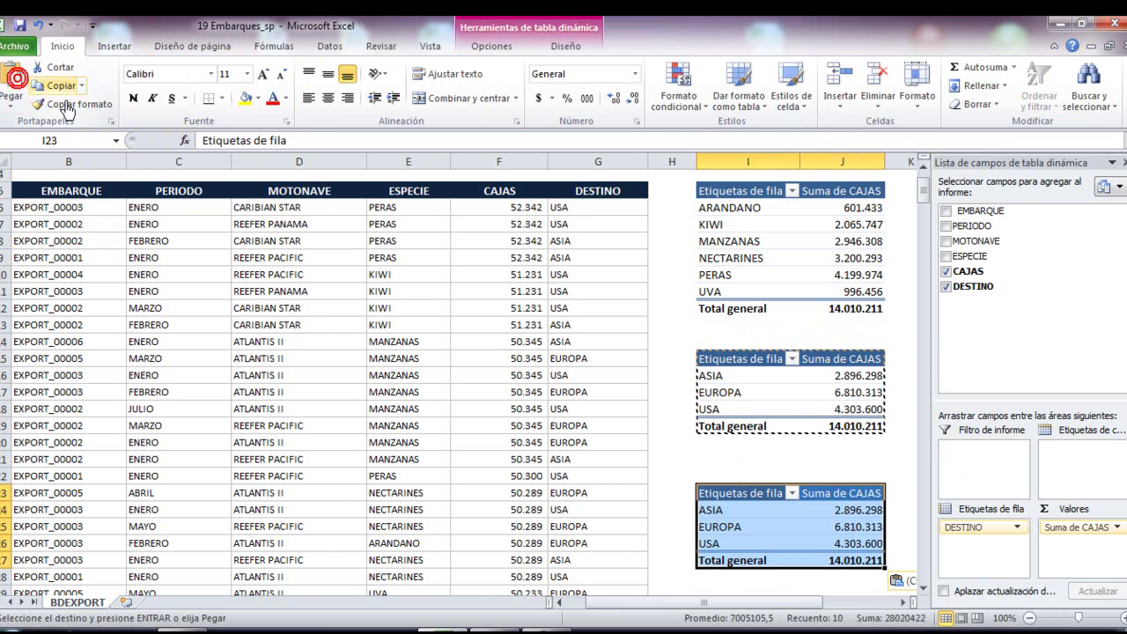
# Replace DESTINO with MOTONAVE as the third pivot table's row field and name the table EXPORTACIÓN POR MOTONAVE
pyautogui.click(768, 529)
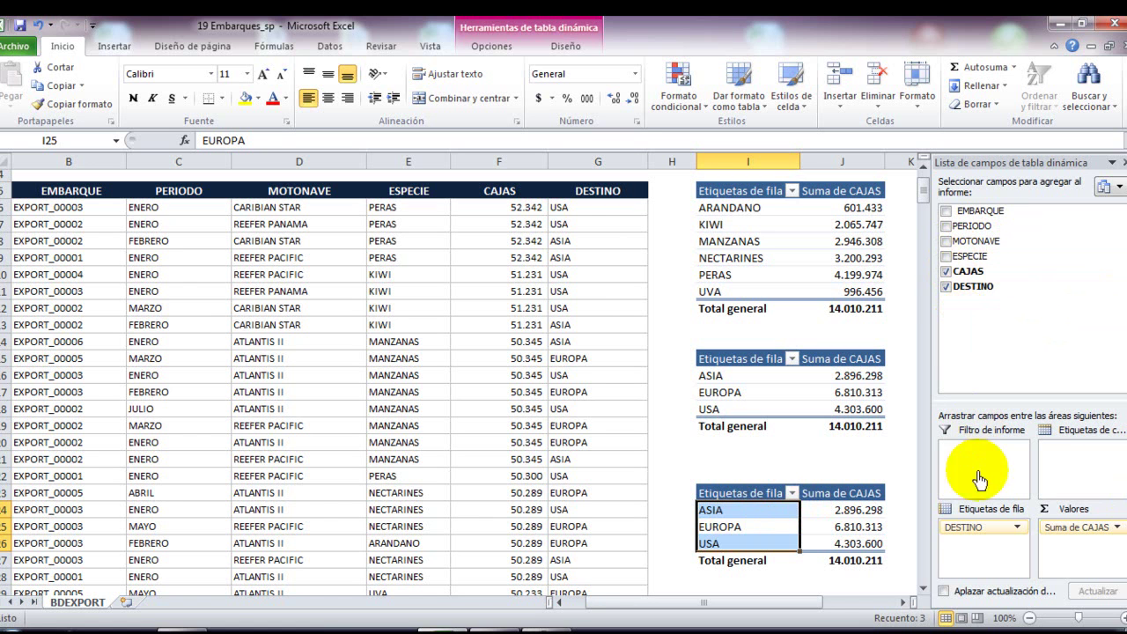
pyautogui.click(1037, 288)
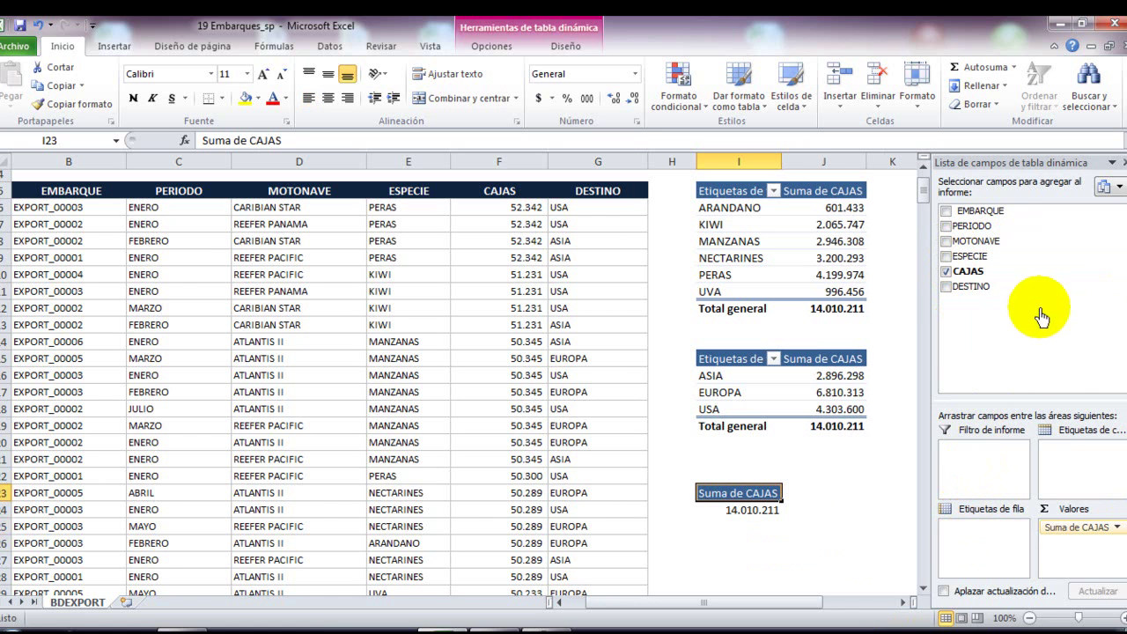
pyautogui.moveTo(988, 251); pyautogui.dragTo(986, 533)
pyautogui.click(775, 443)
pyautogui.moveTo(739, 510); pyautogui.dragTo(740, 560)
pyautogui.click(491, 45)
pyautogui.click(79, 89)
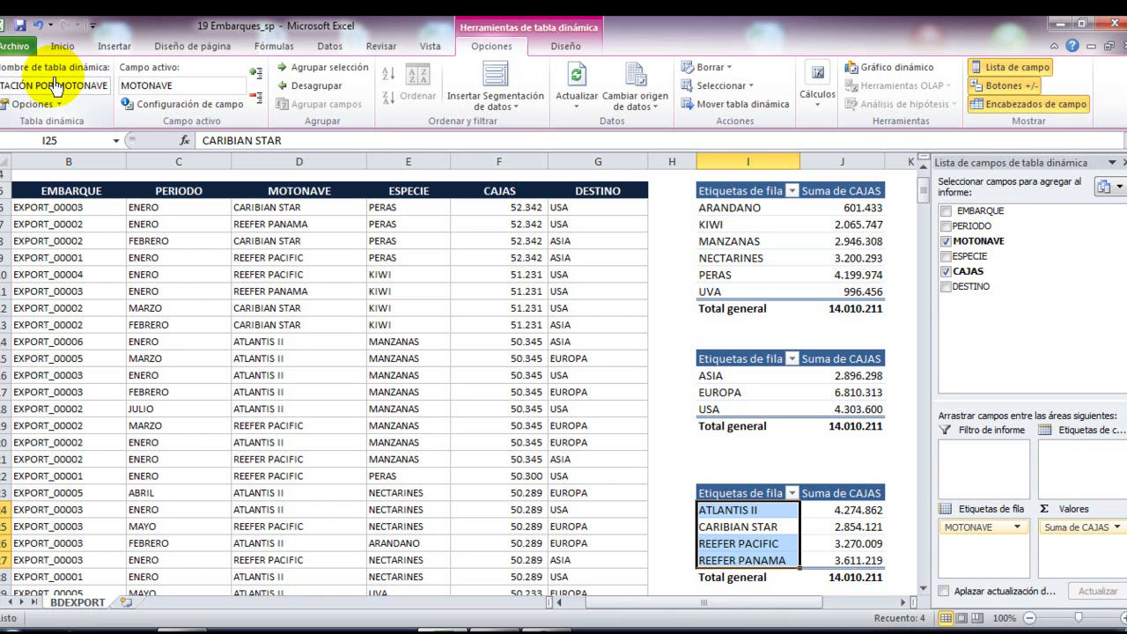
pyautogui.click(771, 458)
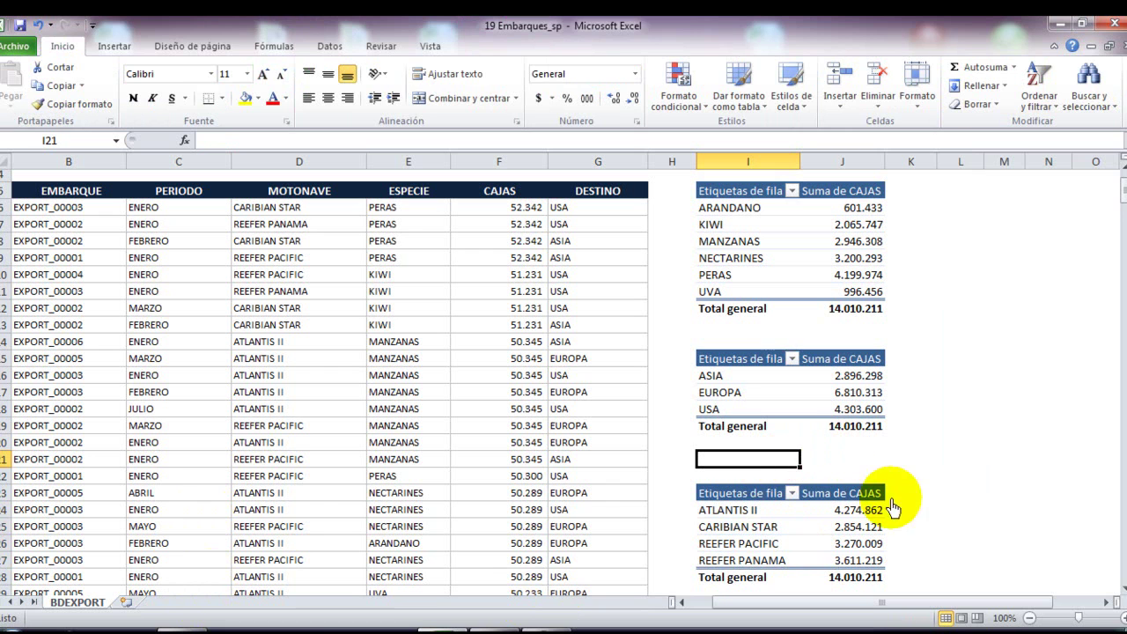
# Apply the medium red style to the DESTINO pivot table and the medium aqua style to the MOTONAVE pivot table
pyautogui.click(753, 376)
pyautogui.click(566, 45)
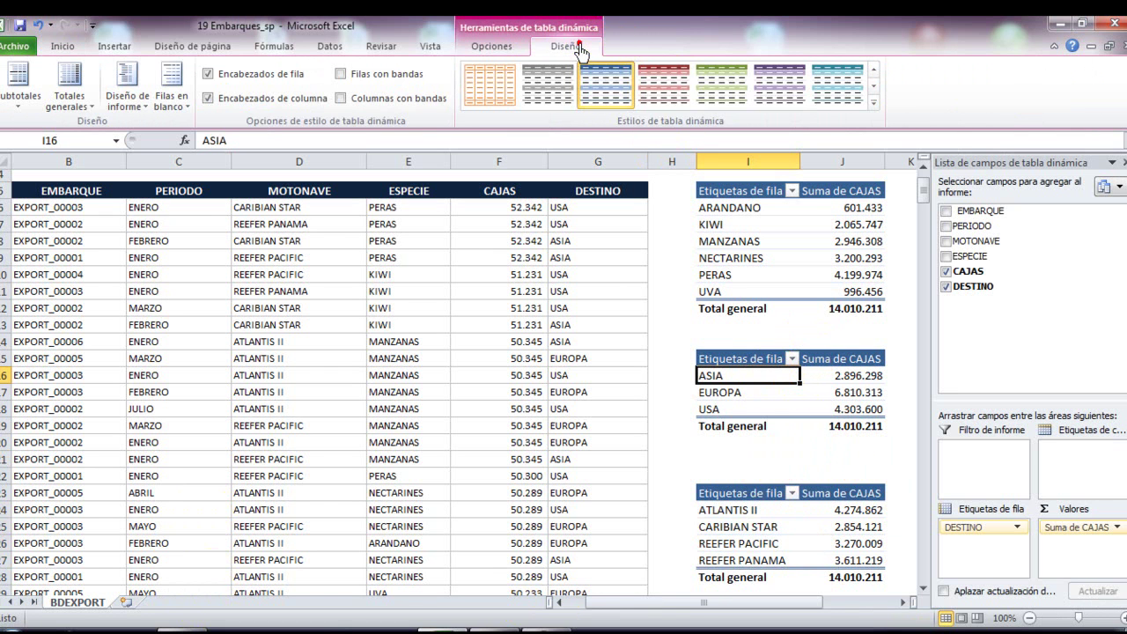
pyautogui.click(664, 85)
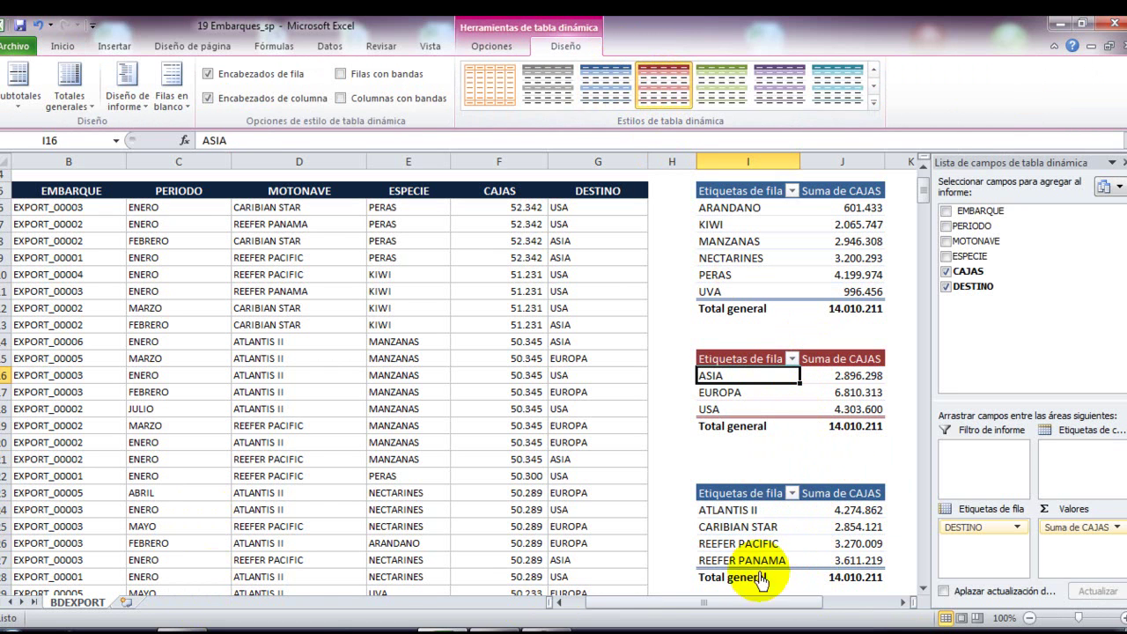
pyautogui.click(740, 543)
pyautogui.click(834, 99)
pyautogui.click(842, 475)
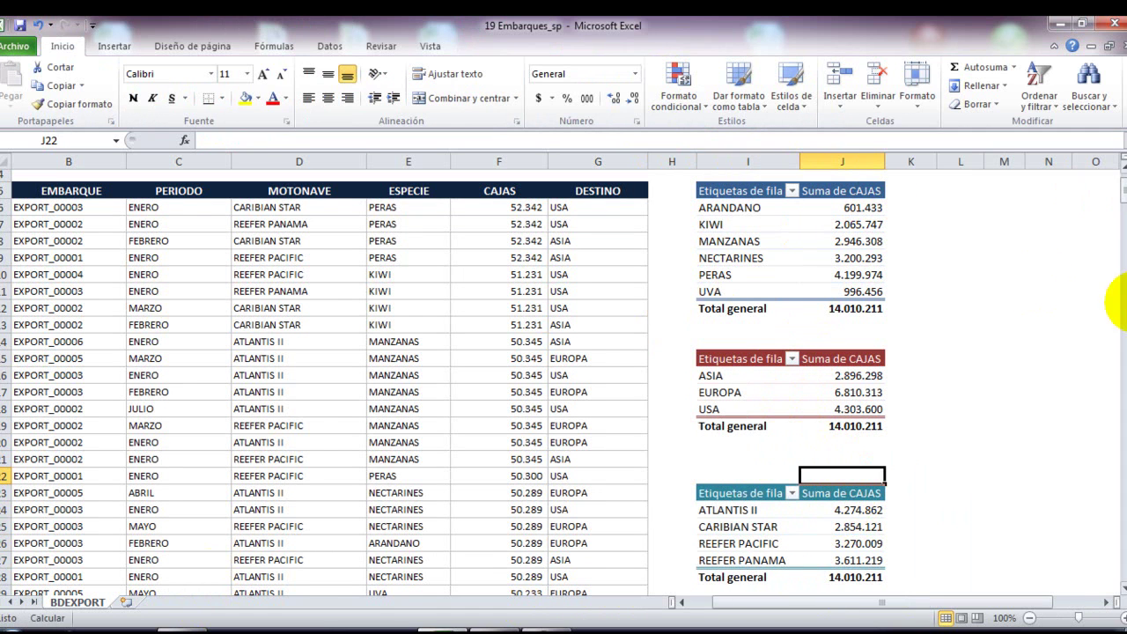
pyautogui.moveTo(1124, 203); pyautogui.dragTo(1124, 168)
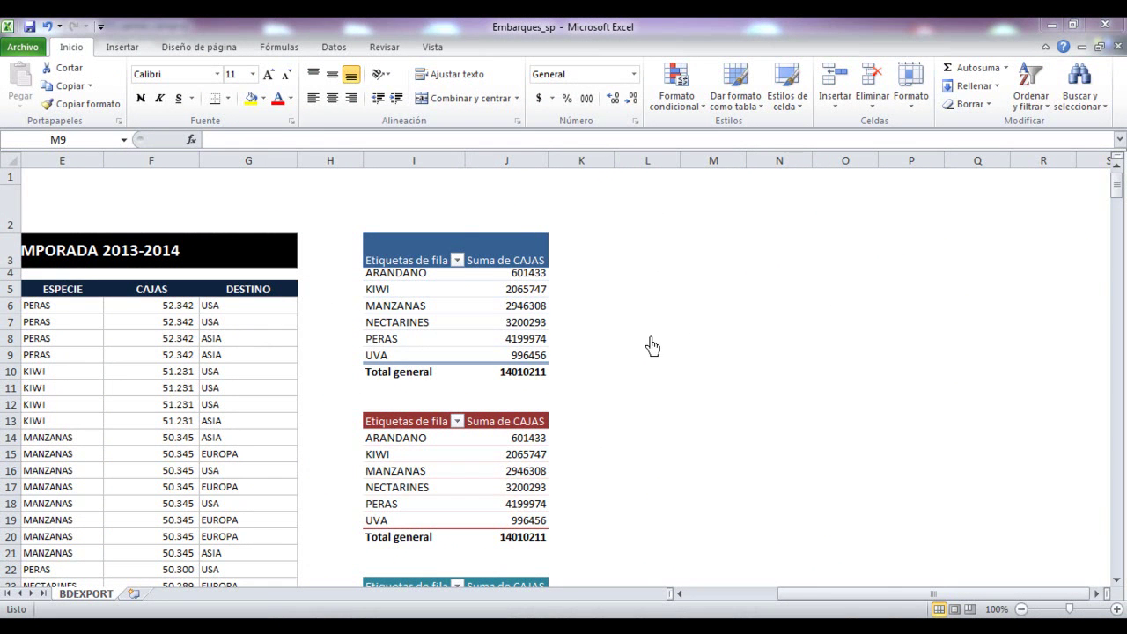
# Add DESTINO as a report filter to the blue species pivot table and filter it to show only USA
pyautogui.click(414, 255)
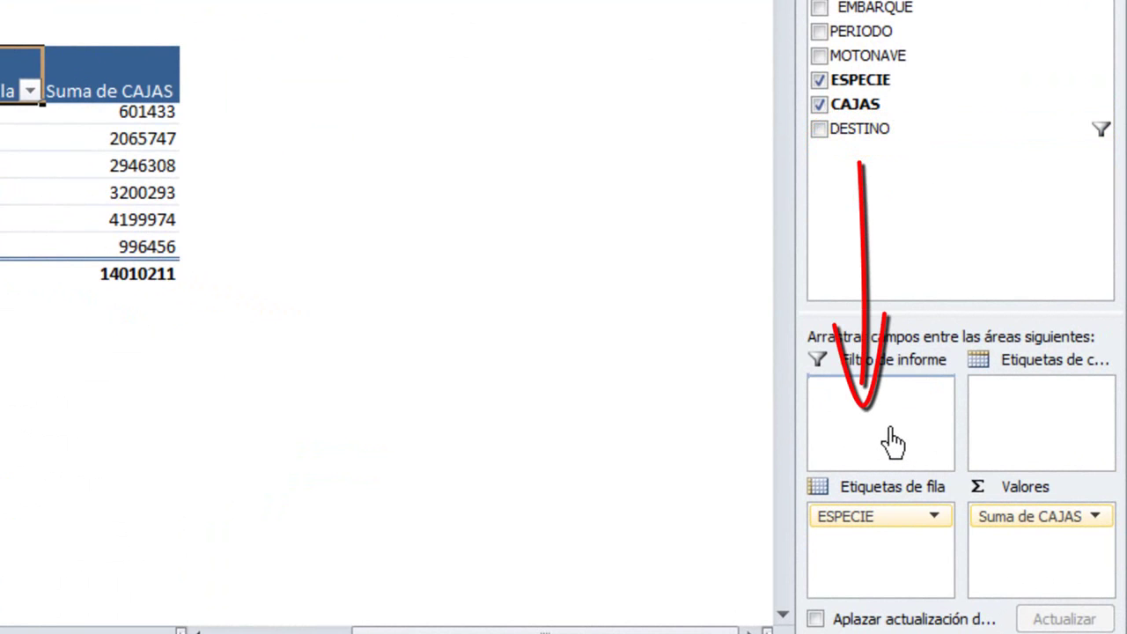
pyautogui.moveTo(892, 443); pyautogui.dragTo(885, 441)
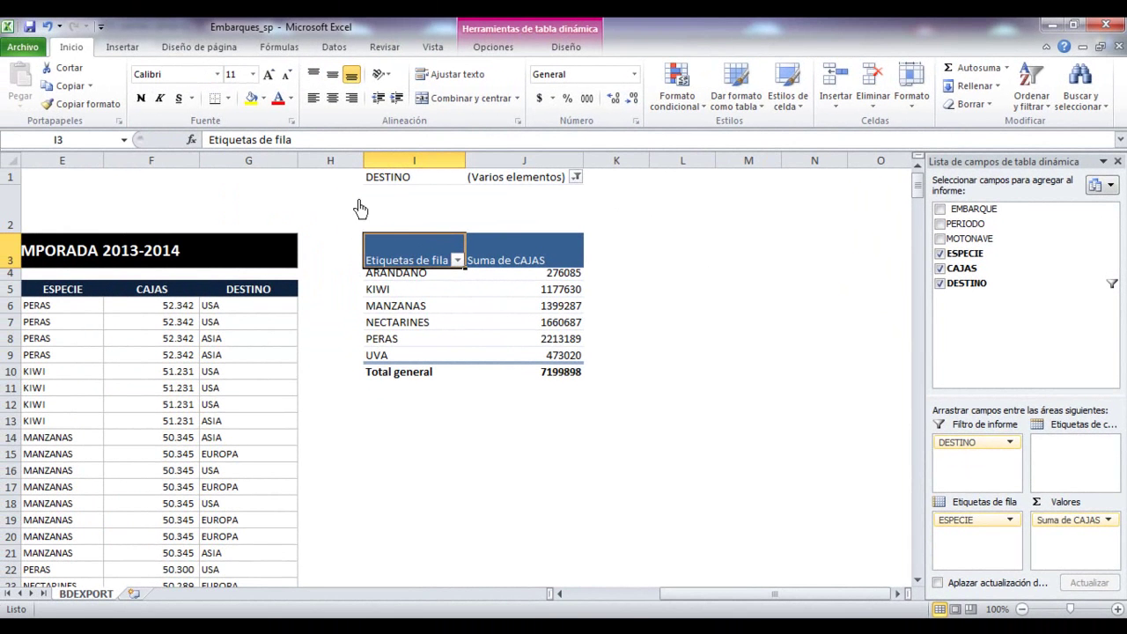
pyautogui.click(575, 177)
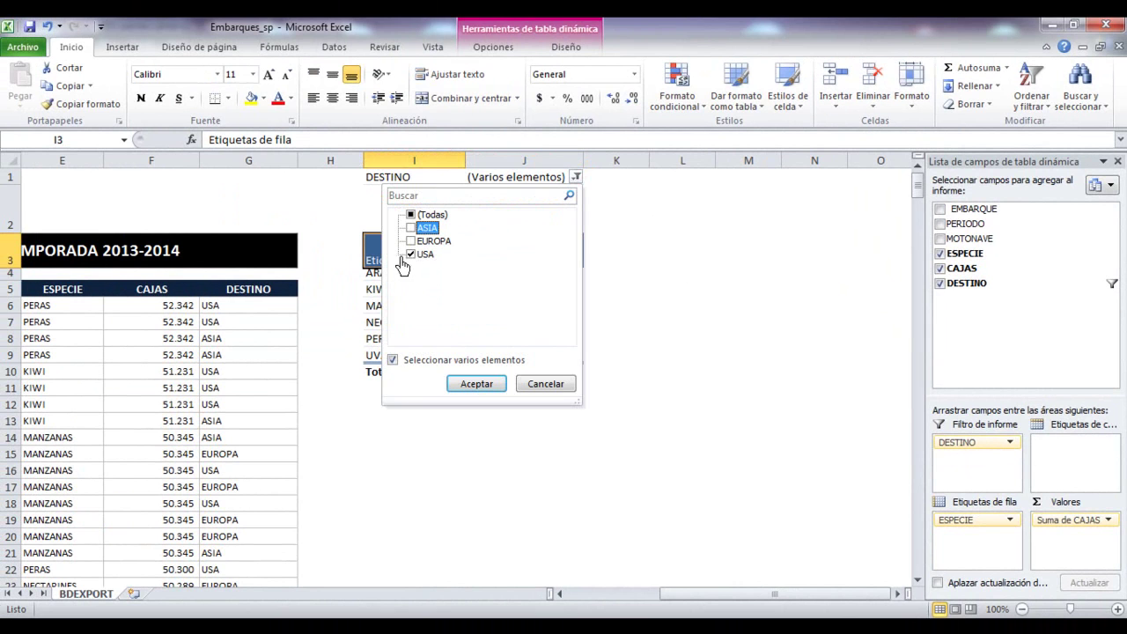
pyautogui.click(474, 384)
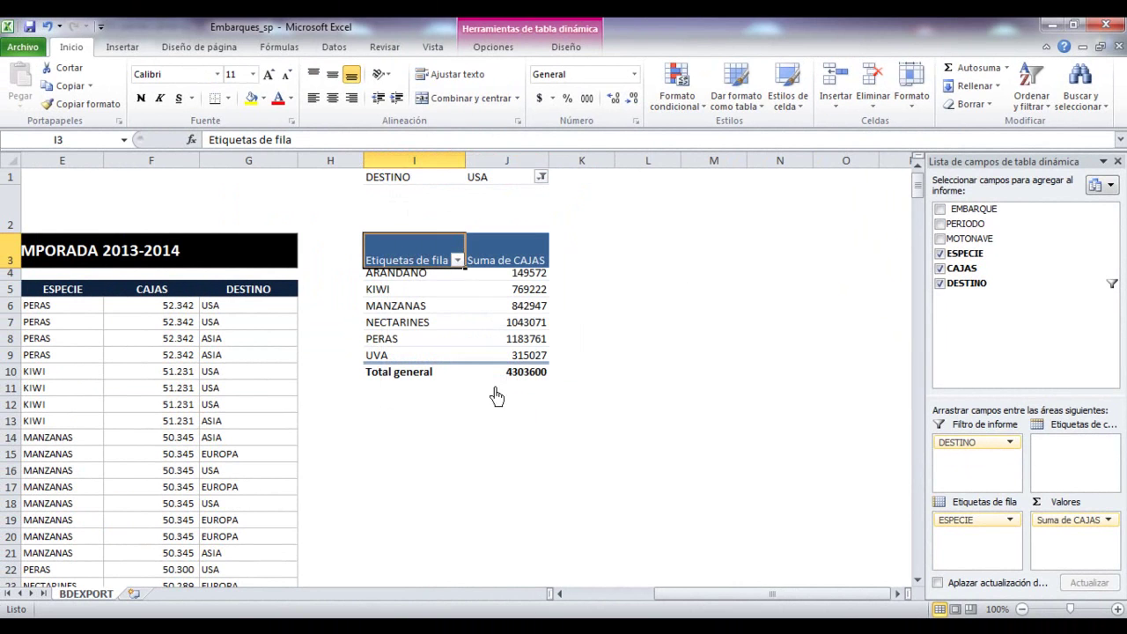
pyautogui.click(718, 343)
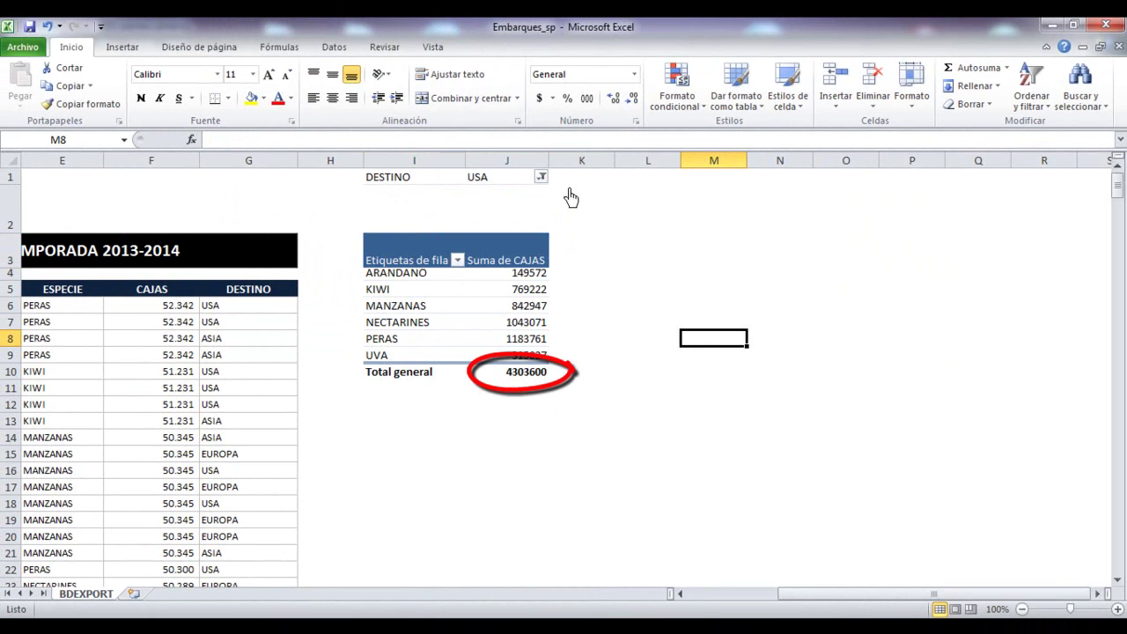
# Turn off multiple selection in the species pivot table's DESTINO report filter and show only EUROPA
pyautogui.click(541, 177)
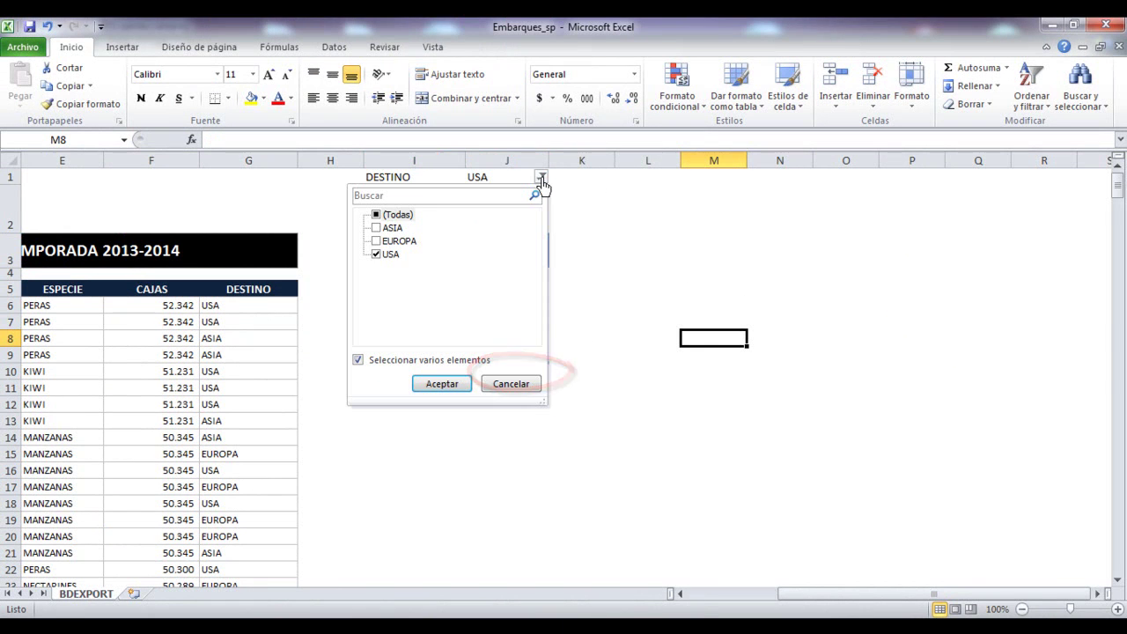
pyautogui.click(375, 243)
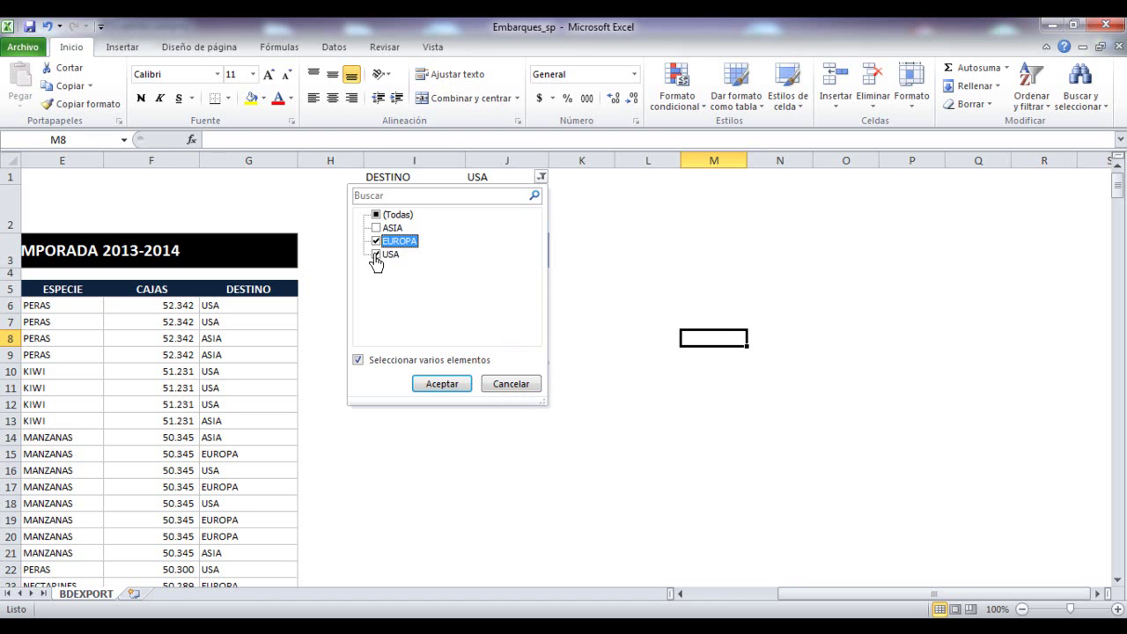
pyautogui.click(376, 254)
pyautogui.click(357, 359)
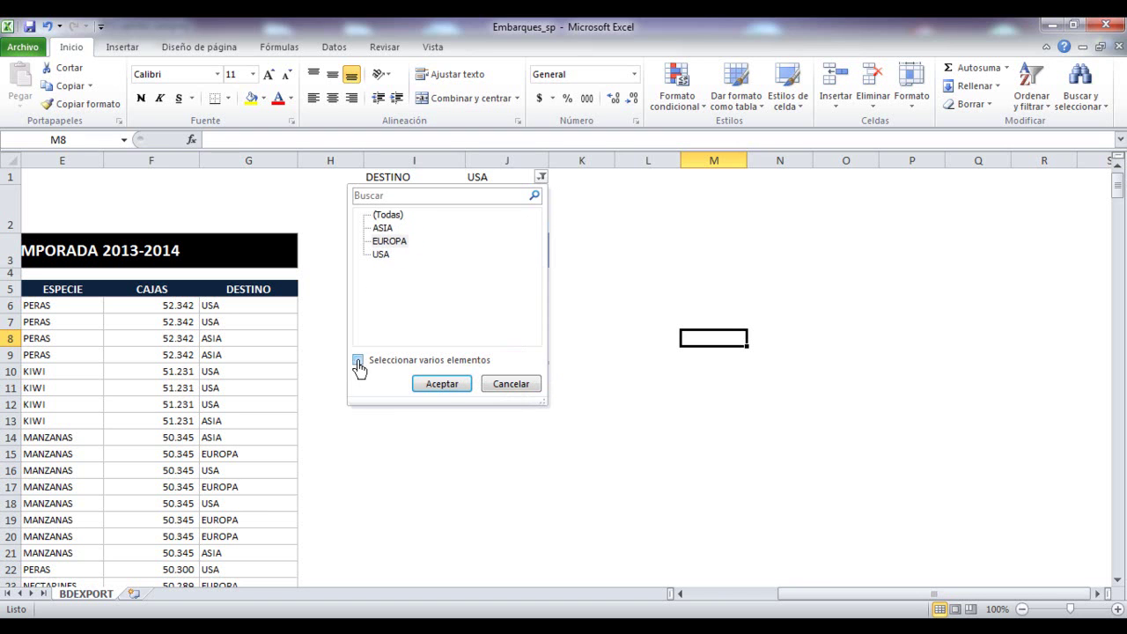
pyautogui.click(444, 387)
pyautogui.click(713, 291)
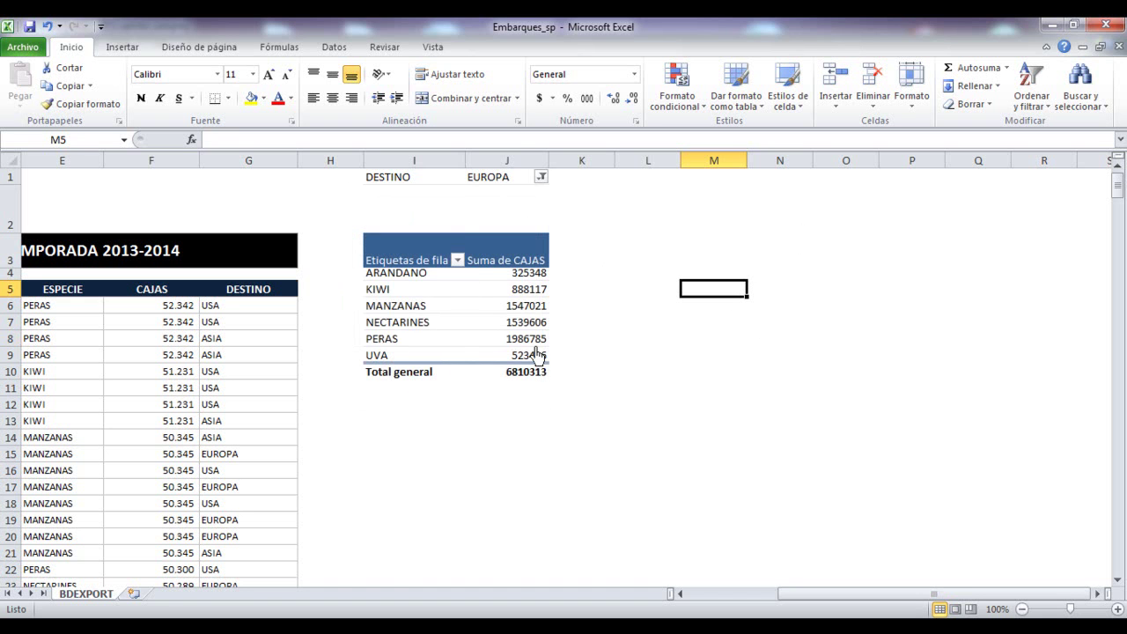
# Switch the species pivot table's DESTINO report filter to ASIA
pyautogui.click(542, 179)
pyautogui.click(382, 229)
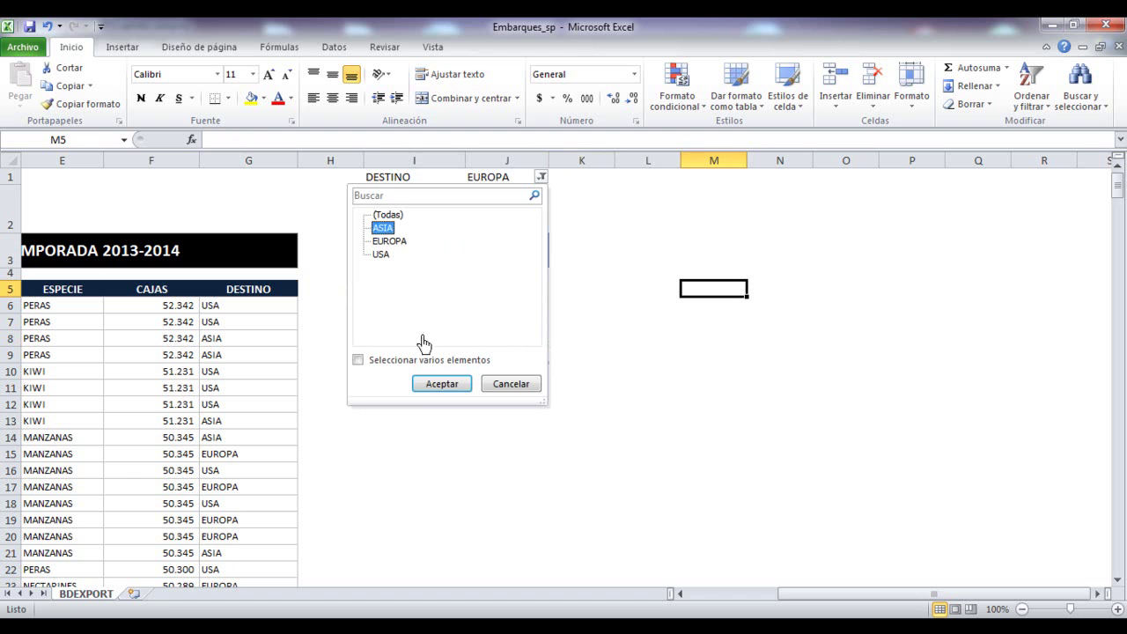
pyautogui.click(441, 388)
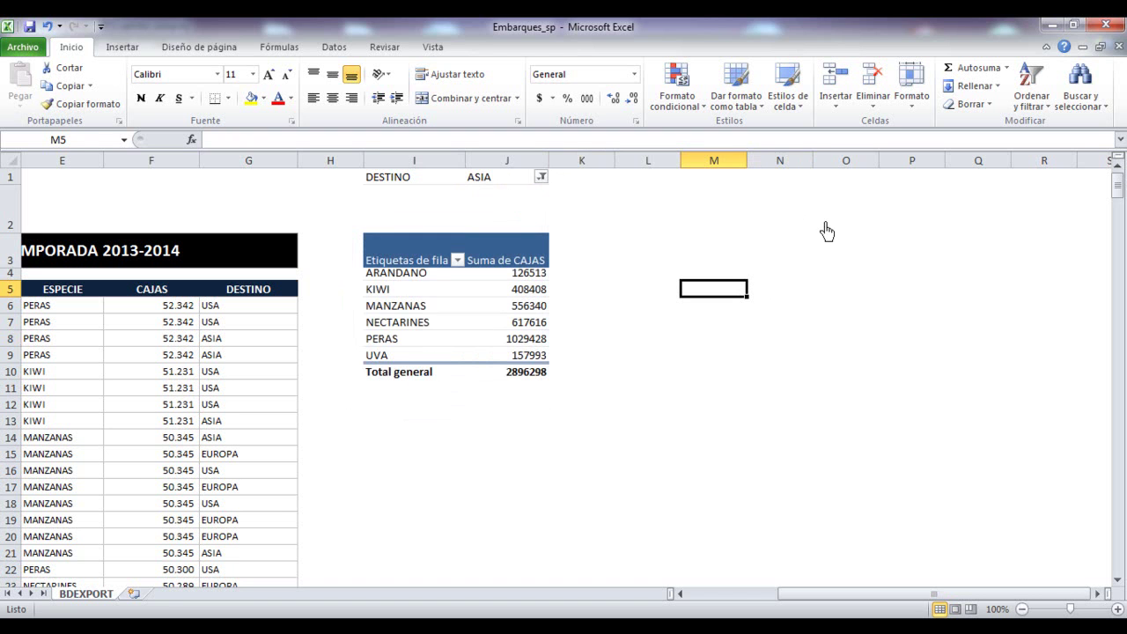
# Enable multiple selection in the DESTINO report filter and include both ASIA and USA
pyautogui.click(541, 179)
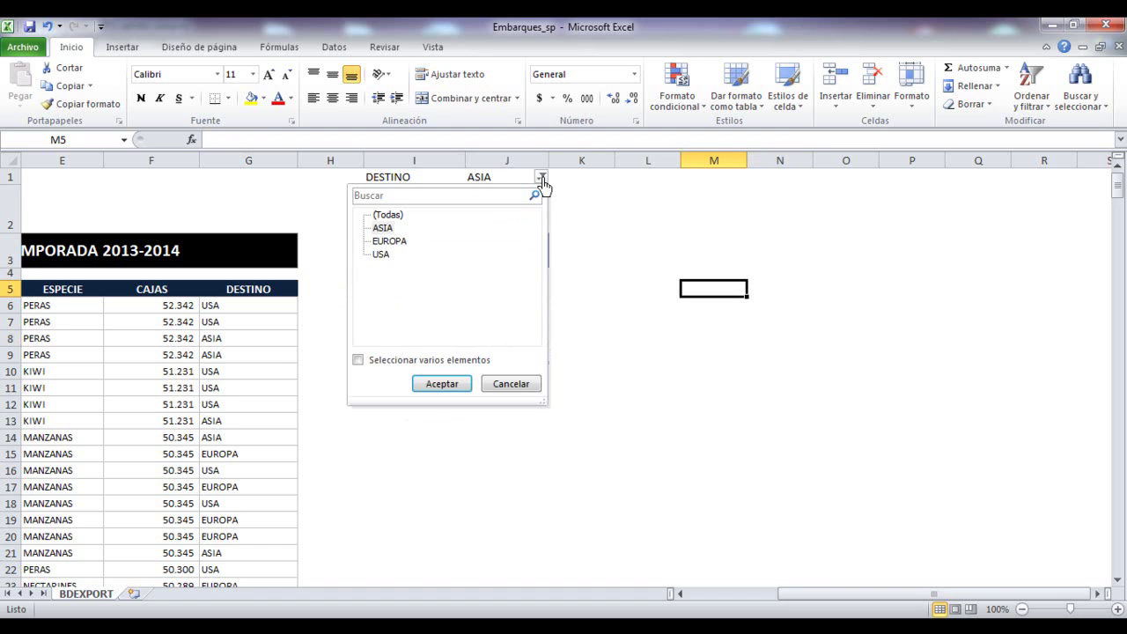
pyautogui.click(358, 362)
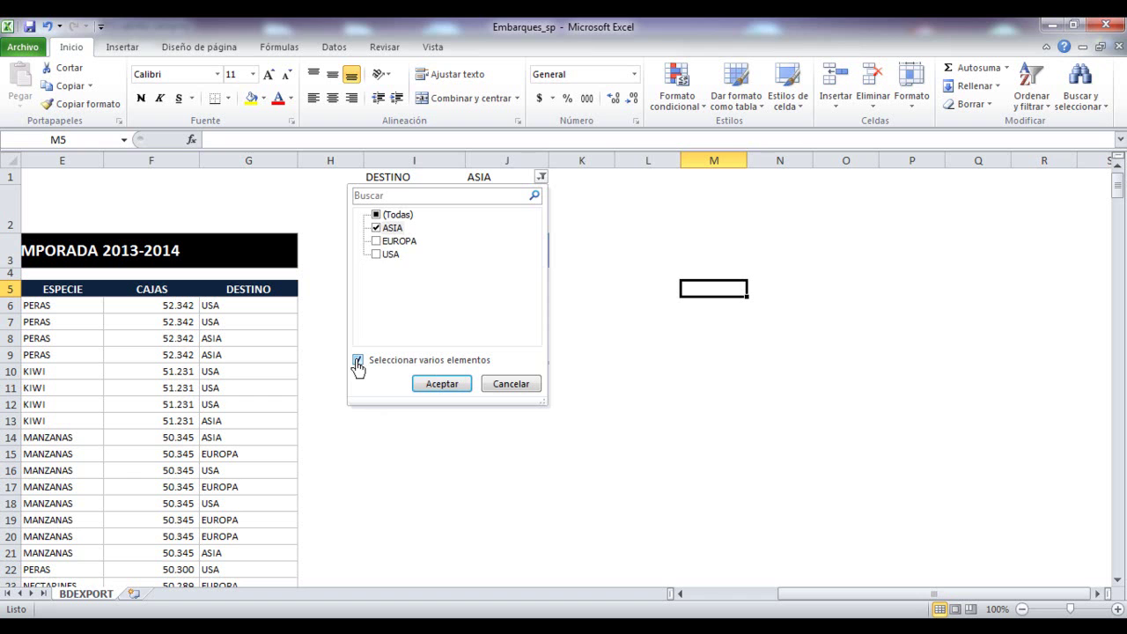
pyautogui.click(376, 257)
pyautogui.click(432, 387)
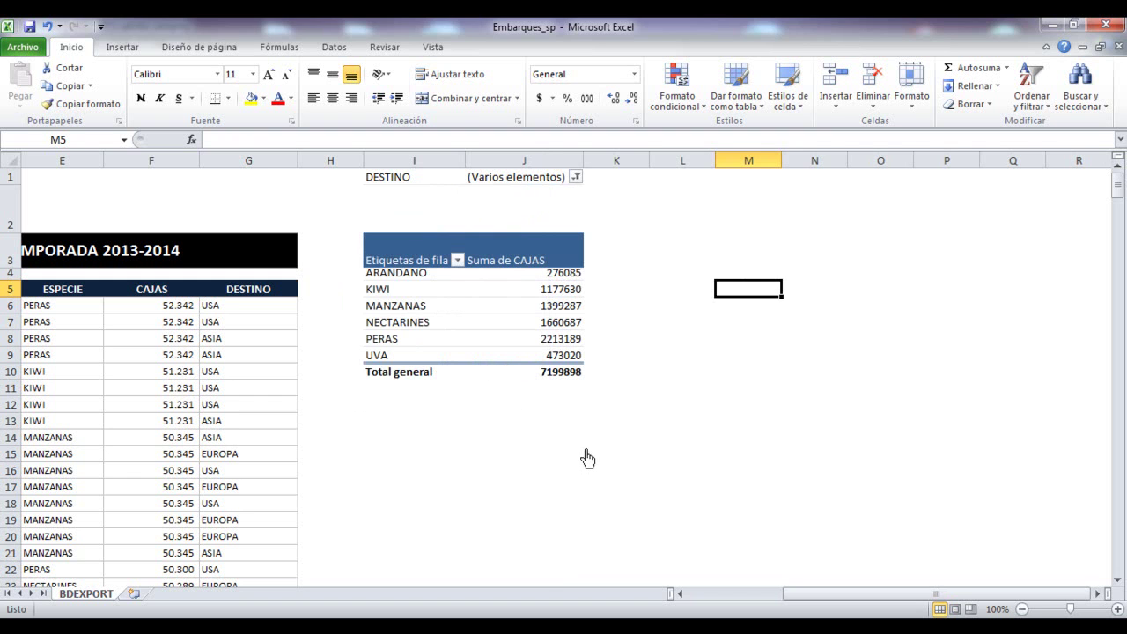
pyautogui.click(623, 406)
# Add PERIODO as a second report filter of the species pivot table and limit the DESTINO filter to USA
pyautogui.click(539, 308)
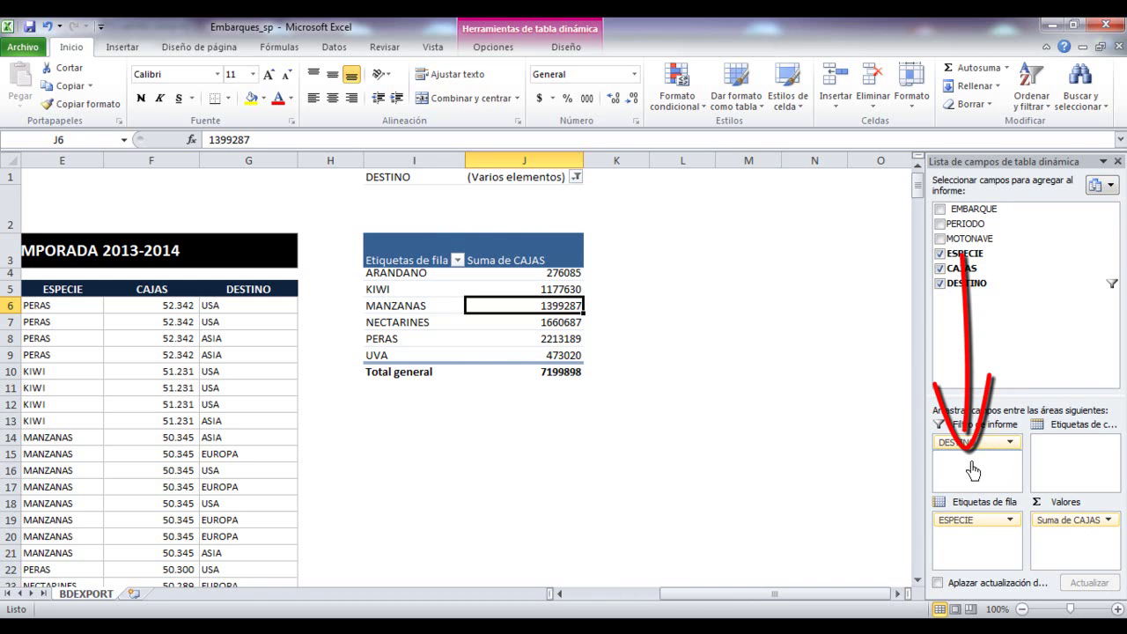
pyautogui.moveTo(966, 472); pyautogui.dragTo(963, 468)
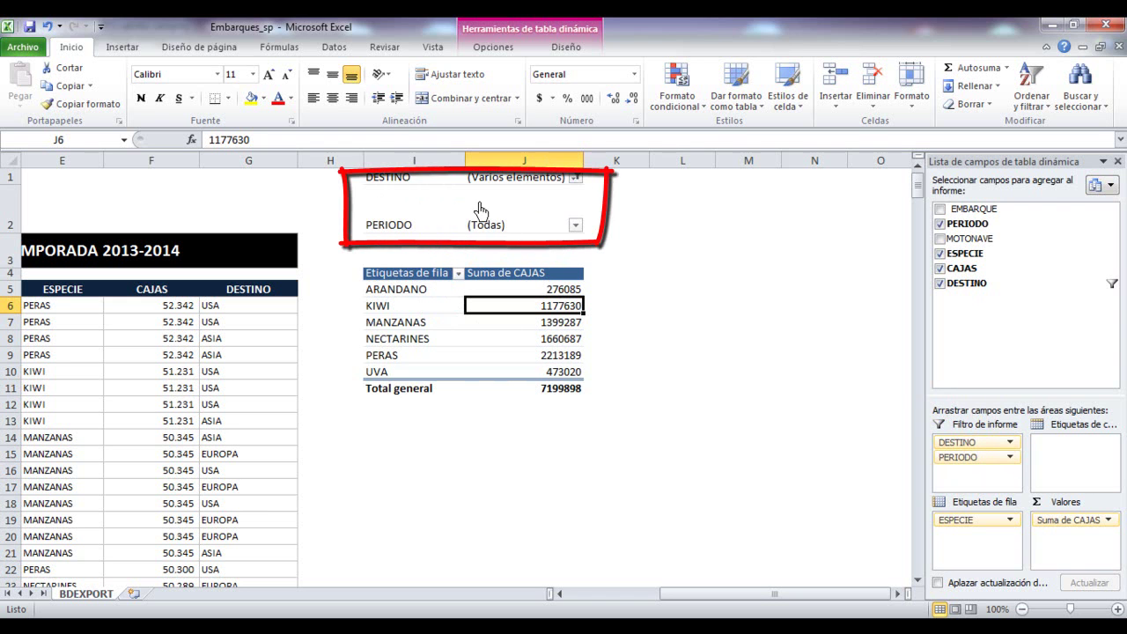
pyautogui.click(577, 178)
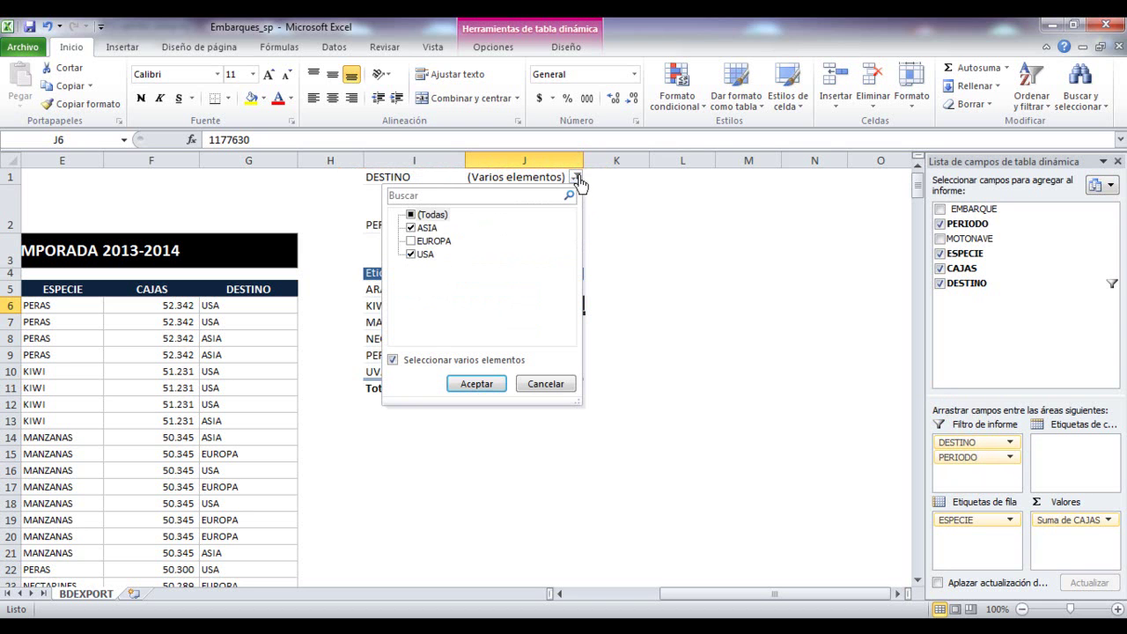
pyautogui.click(411, 228)
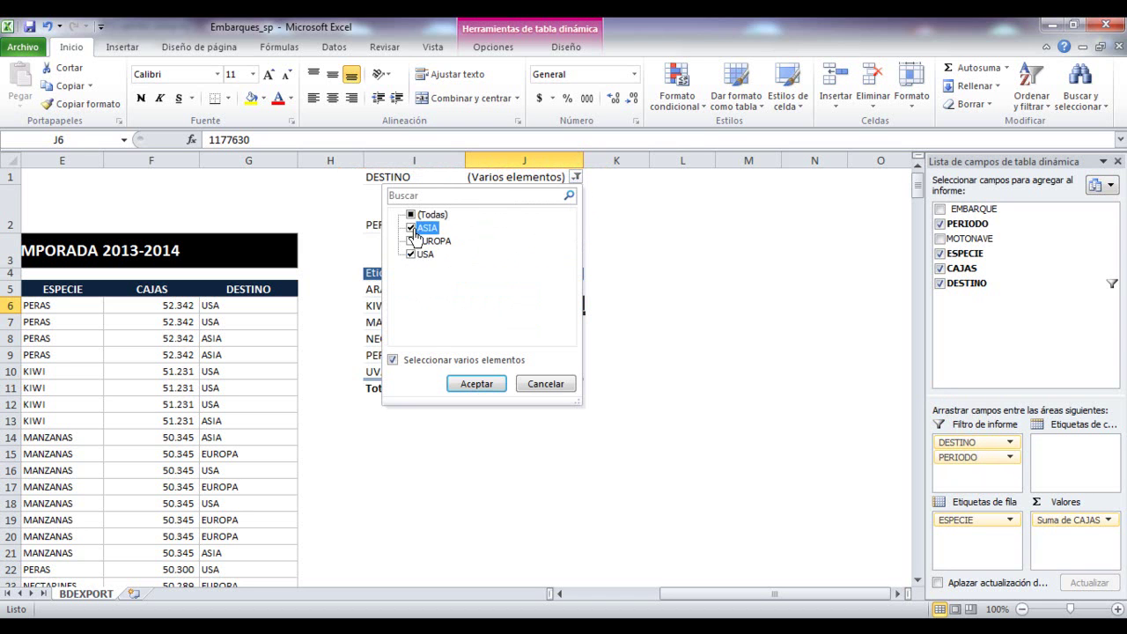
pyautogui.click(468, 387)
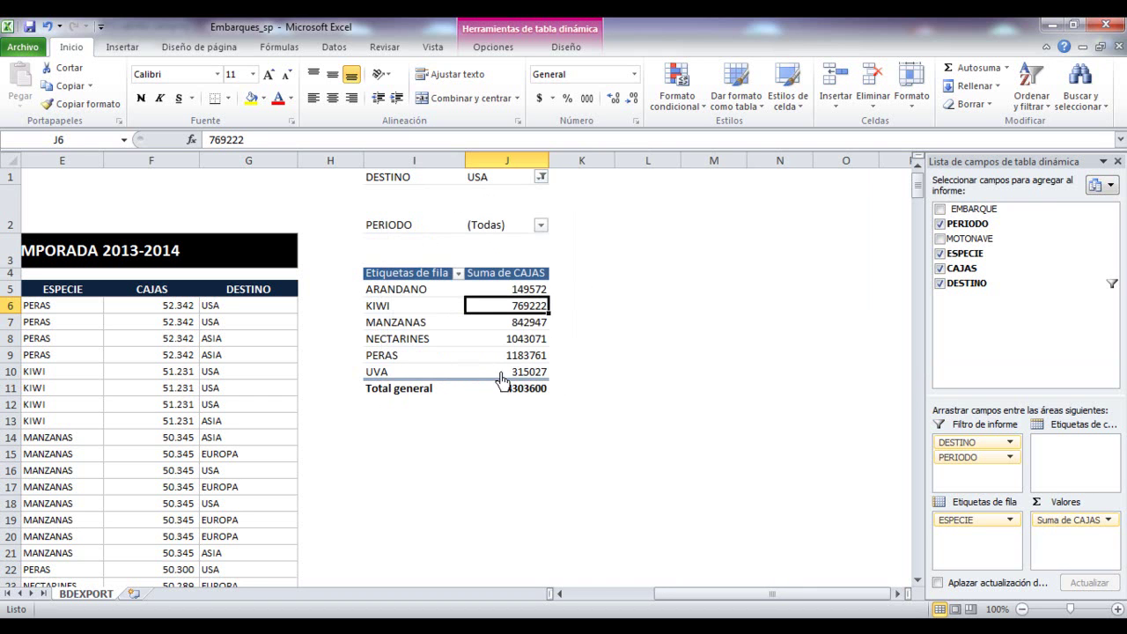
# Filter the species pivot table's PERIODO report filter to ENERO
pyautogui.click(541, 227)
pyautogui.click(389, 276)
pyautogui.click(437, 434)
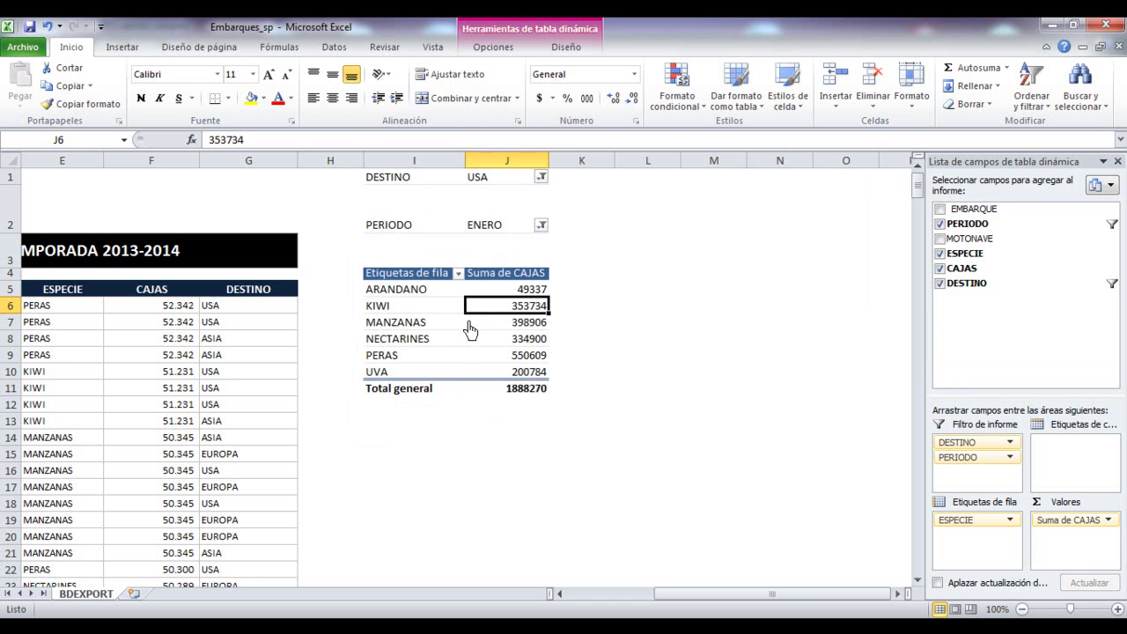
# Change the species pivot table's report filters to ASIA for DESTINO and MARZO for PERIODO
pyautogui.click(541, 180)
pyautogui.click(376, 227)
pyautogui.click(376, 255)
pyautogui.click(429, 385)
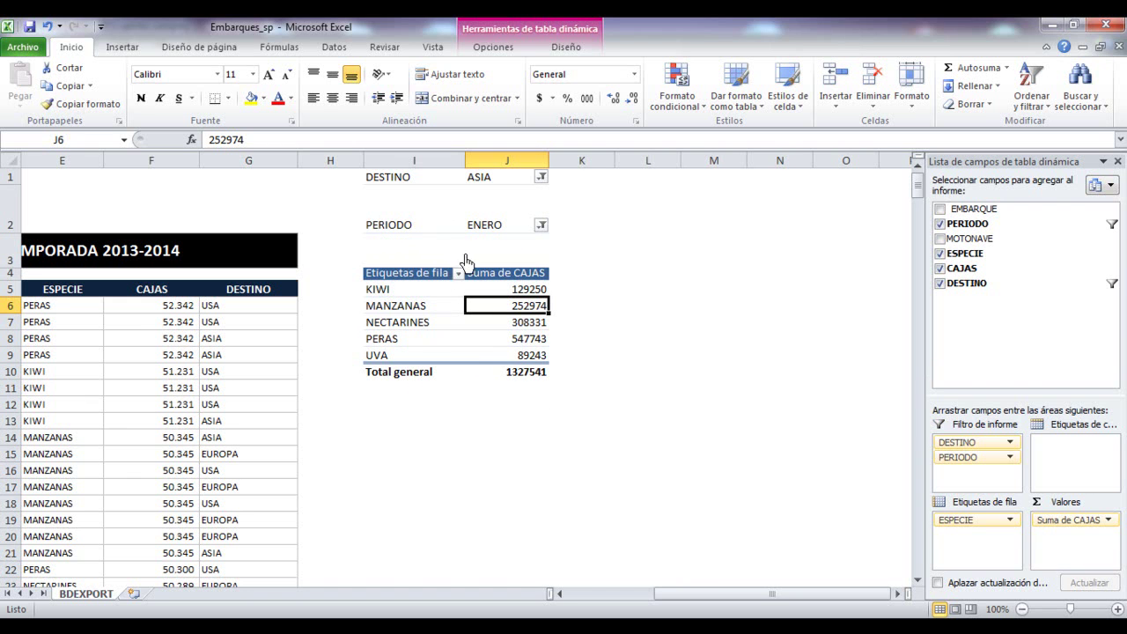
pyautogui.click(540, 226)
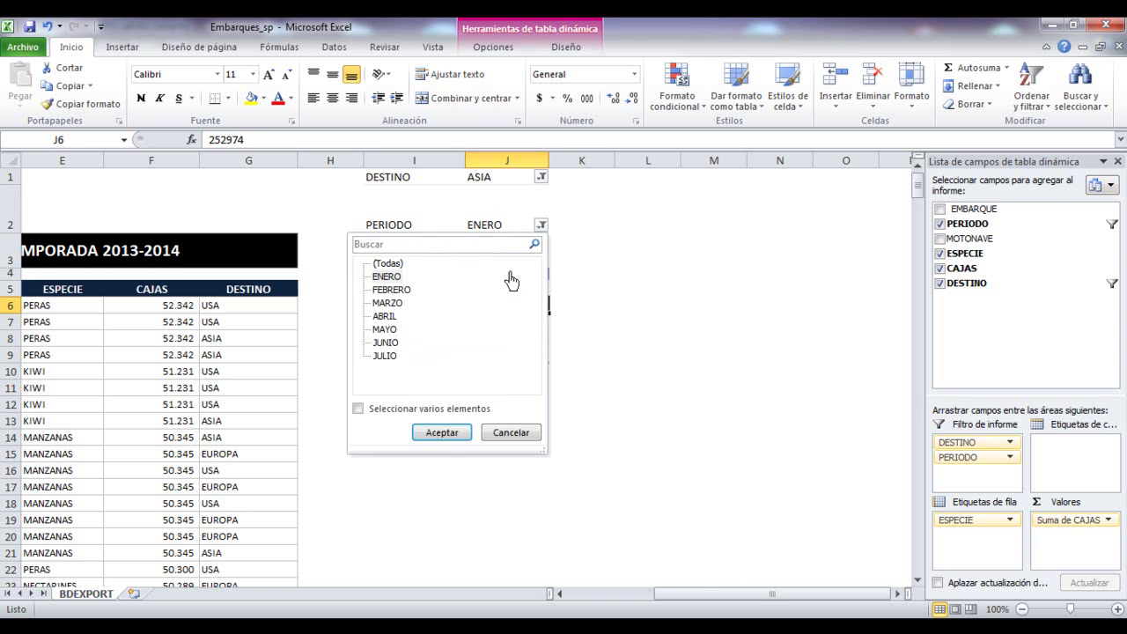
pyautogui.click(520, 307)
pyautogui.click(440, 431)
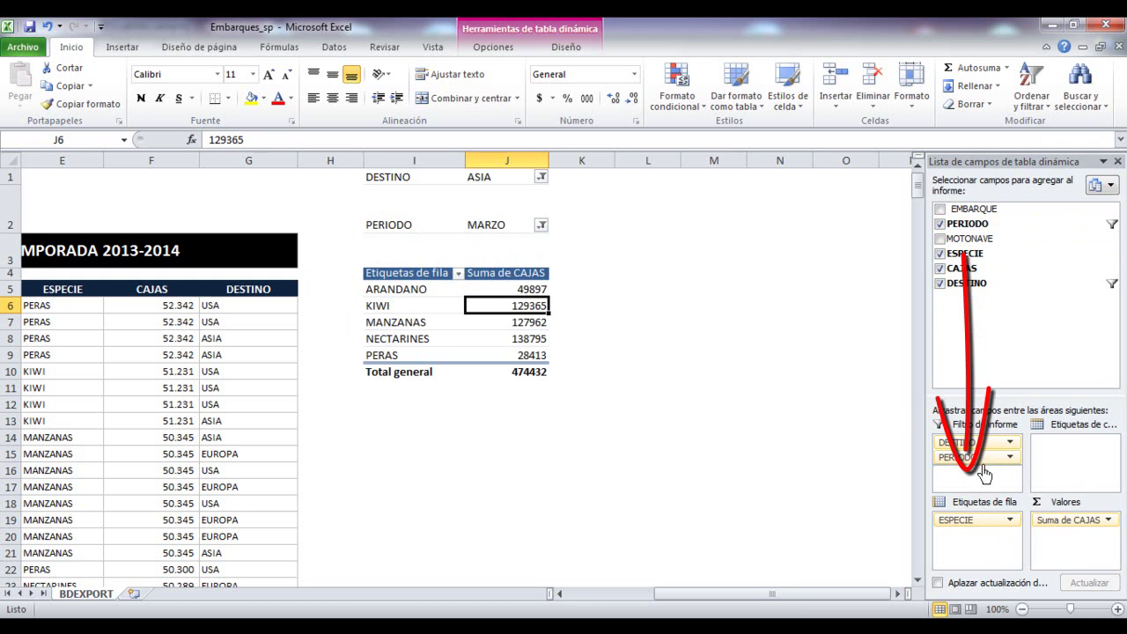
# Add MOTONAVE as a third report filter of the species pivot table and filter it to CARIBIAN STAR
pyautogui.moveTo(975, 483); pyautogui.dragTo(974, 485)
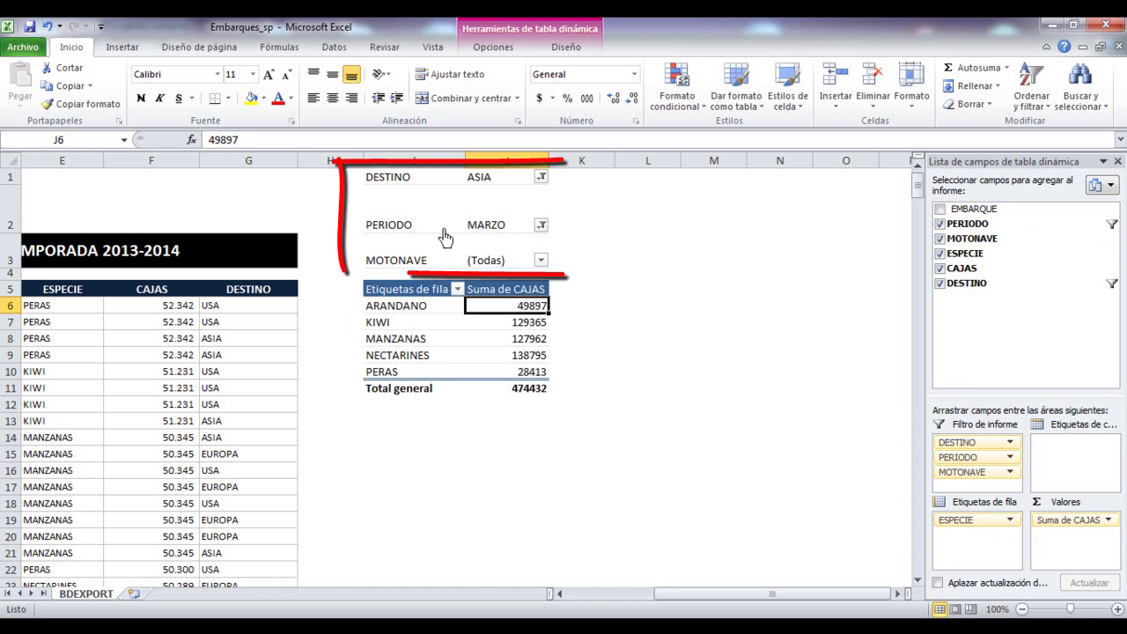
pyautogui.click(541, 261)
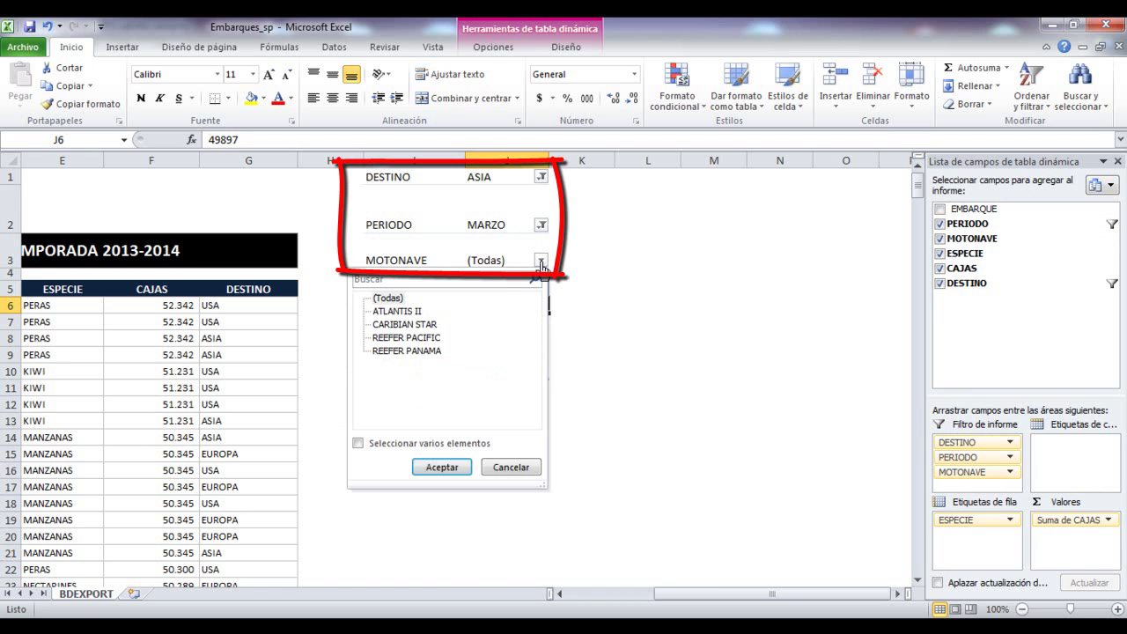
pyautogui.click(417, 325)
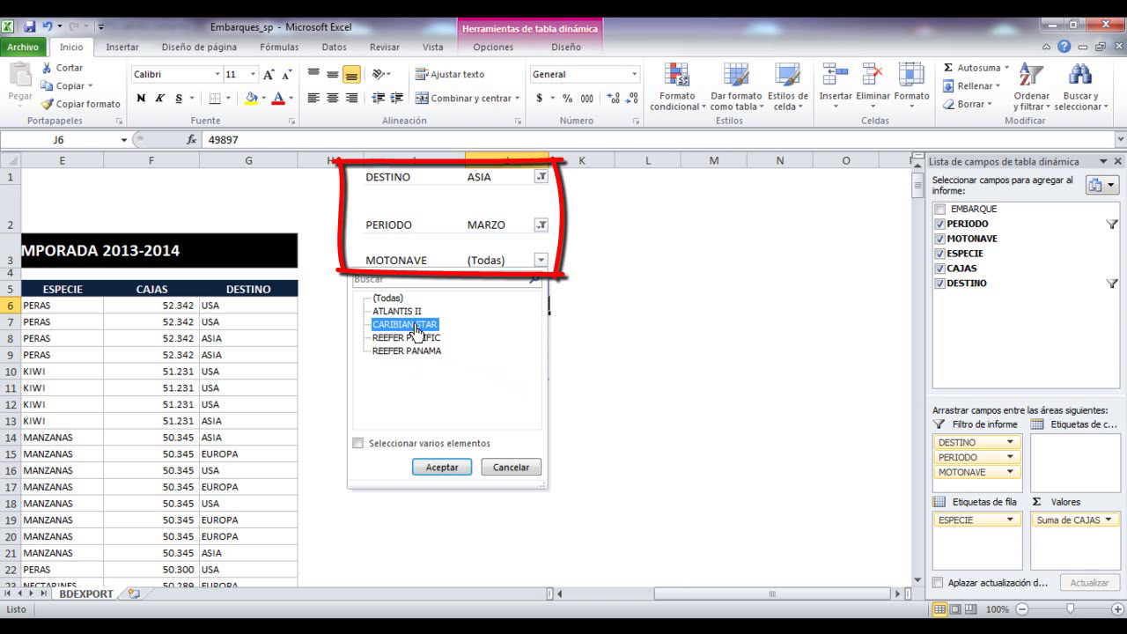
pyautogui.click(443, 467)
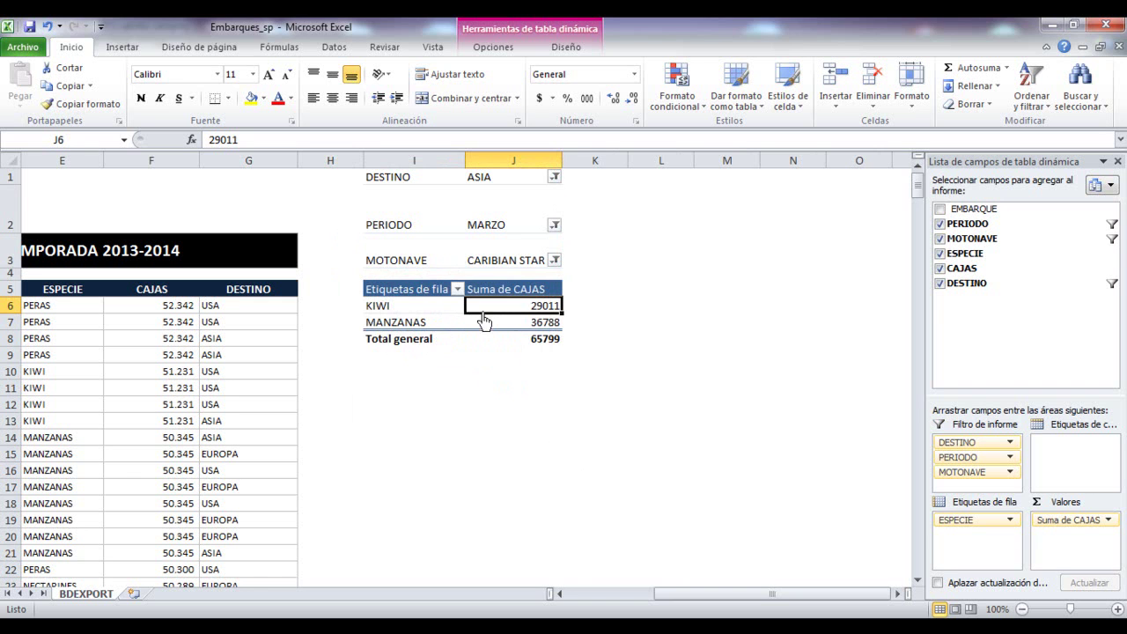
# Reset the MOTONAVE, PERIODO and DESTINO report filters to (Todas)
pyautogui.click(555, 261)
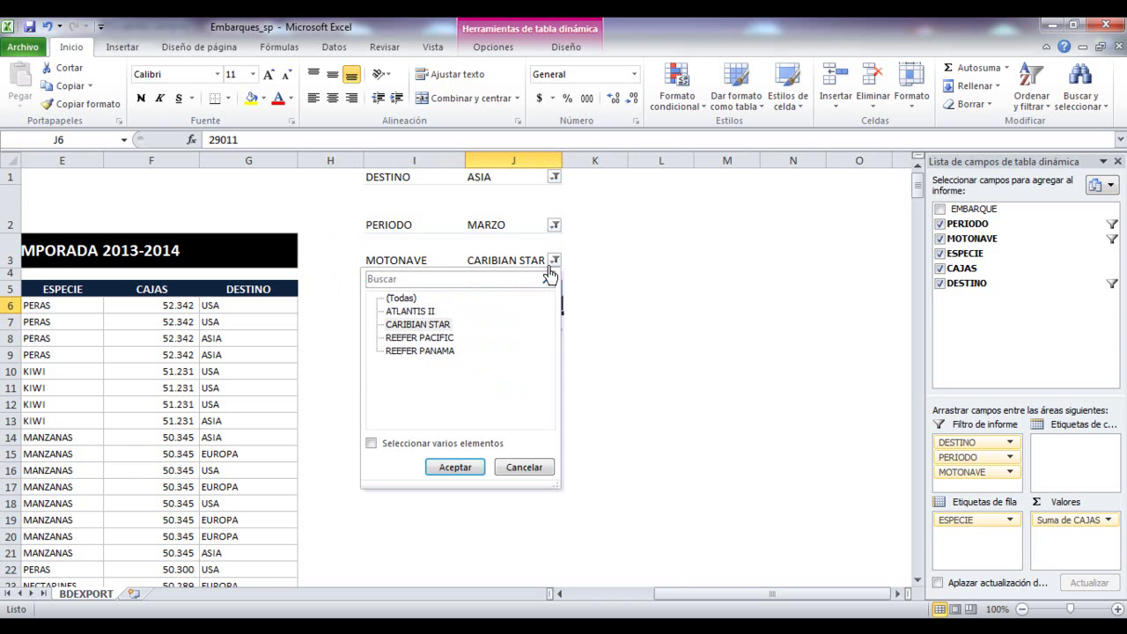
pyautogui.click(456, 467)
pyautogui.click(542, 227)
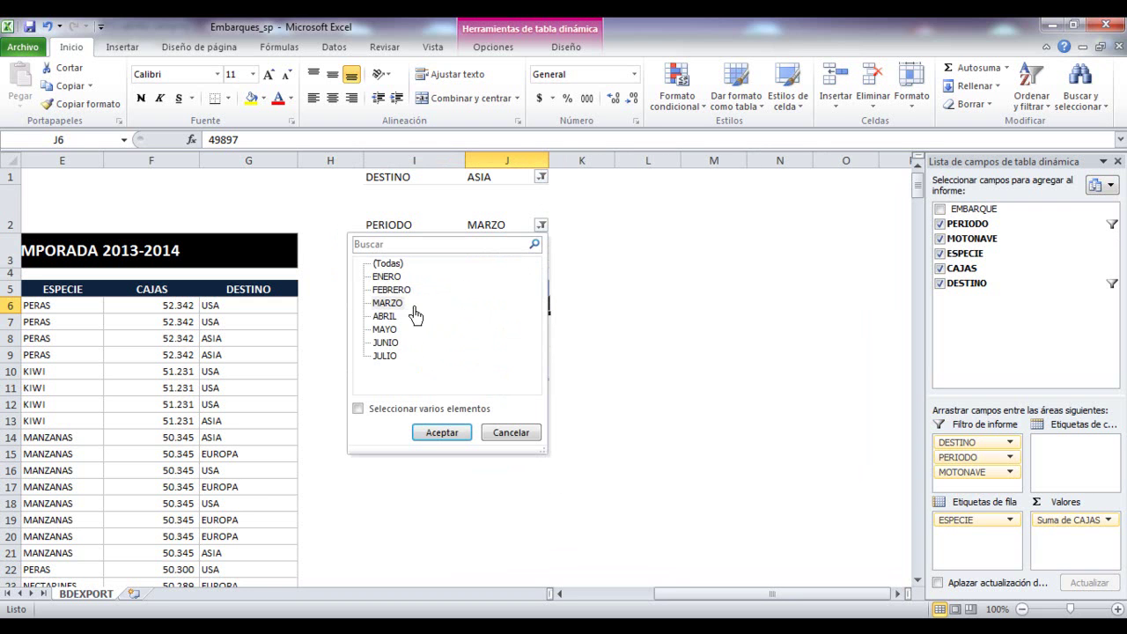
pyautogui.click(387, 263)
pyautogui.click(442, 432)
pyautogui.click(541, 177)
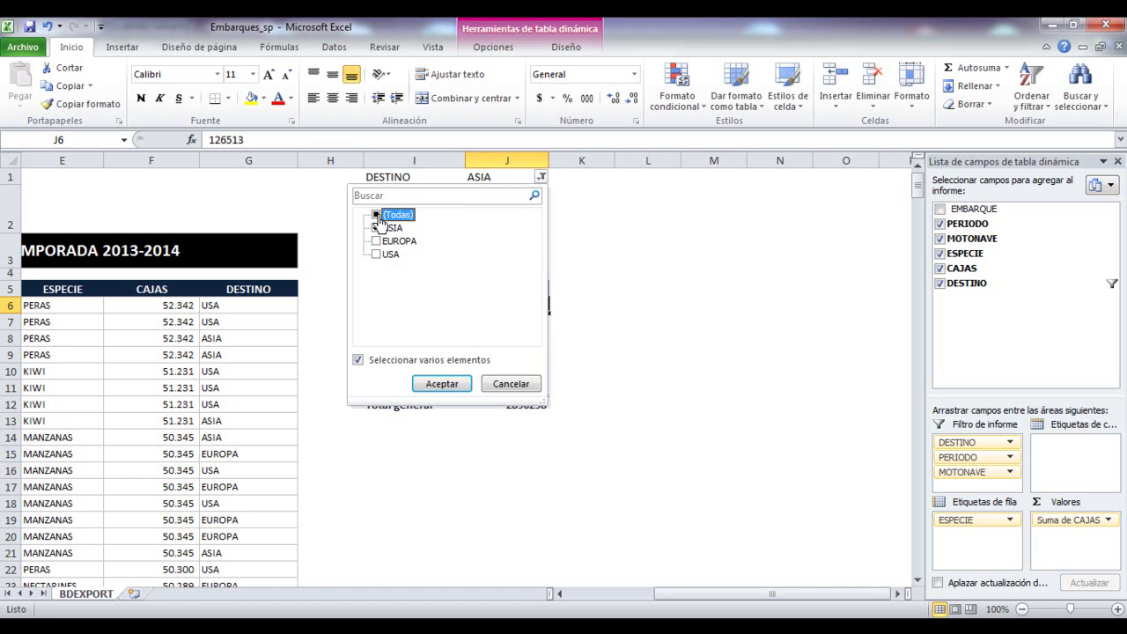
pyautogui.click(442, 384)
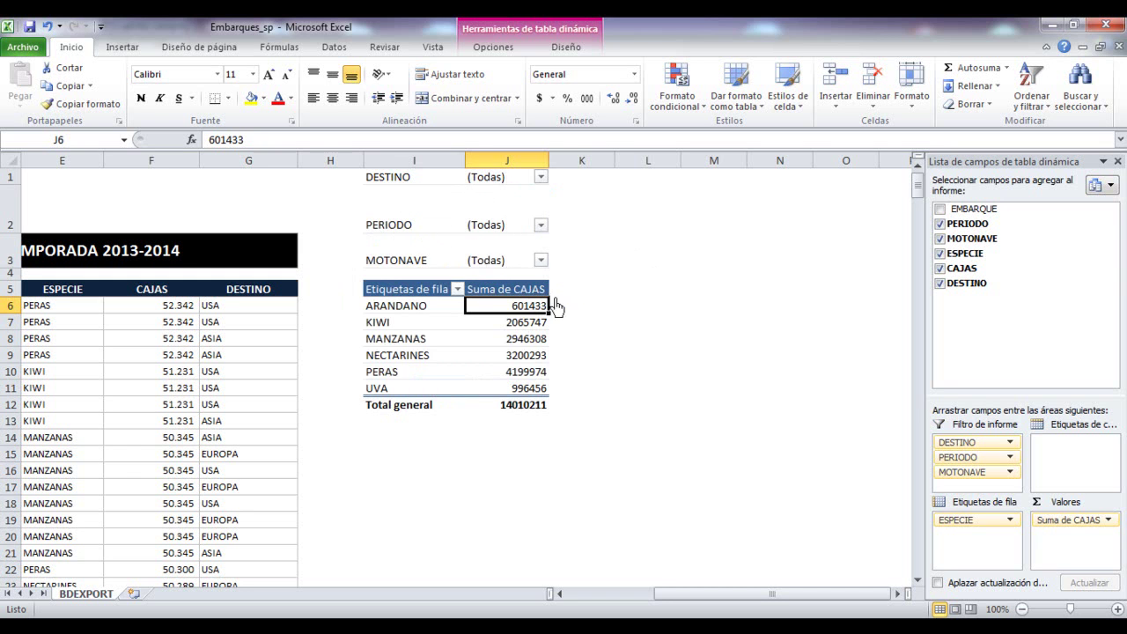
# Filter the species pivot table by MOTONAVE to show only CARIBIAN STAR across all destinations and periods
pyautogui.click(542, 263)
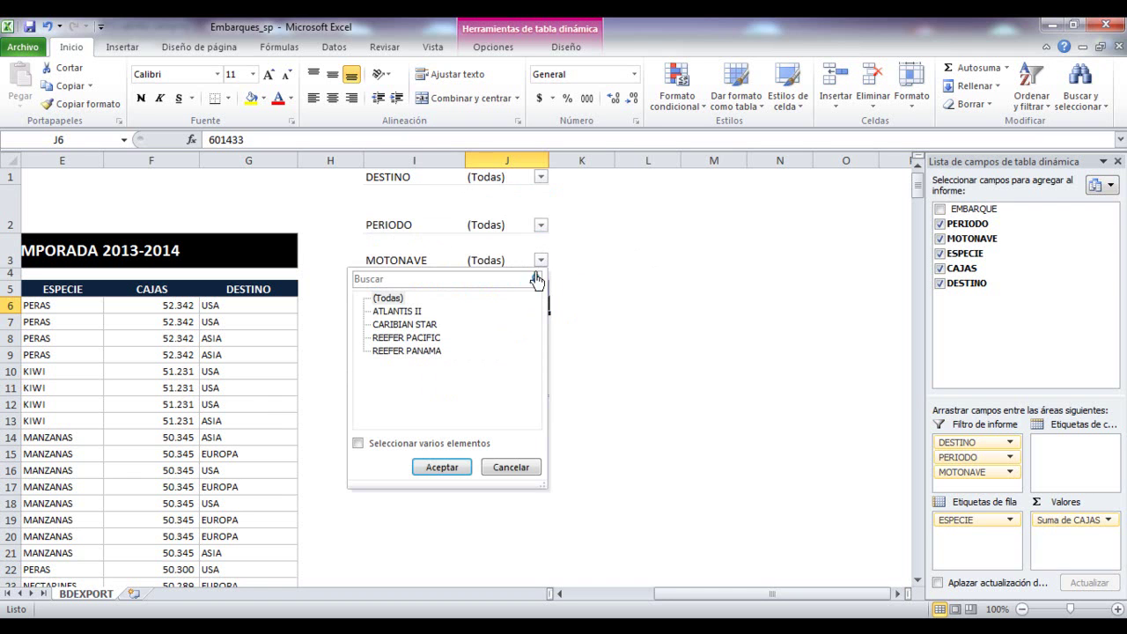
pyautogui.click(430, 325)
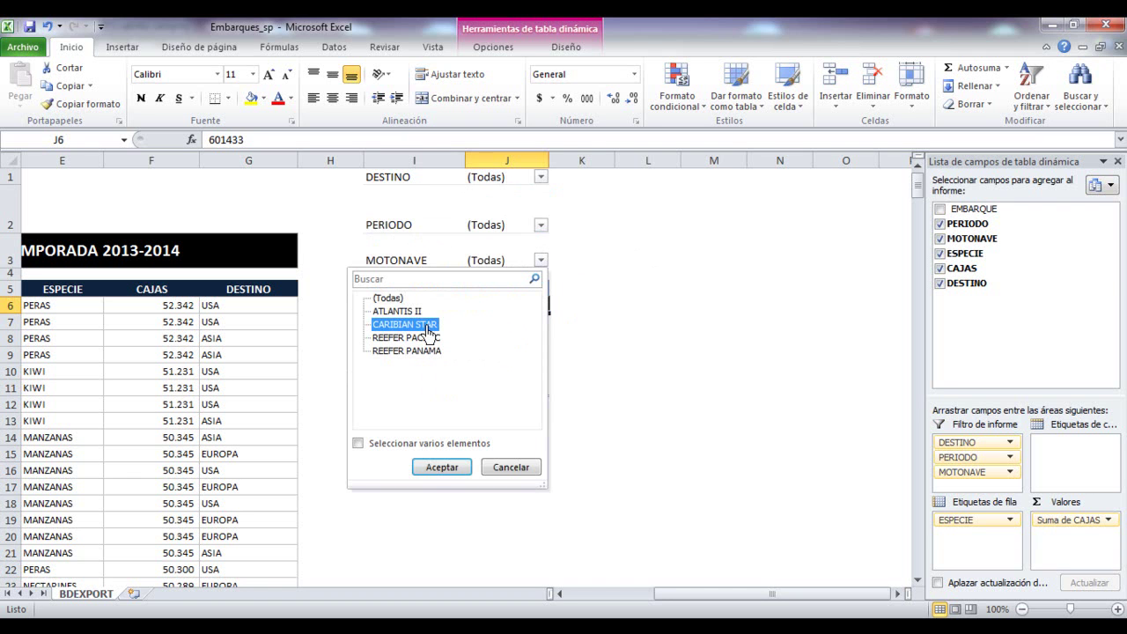
pyautogui.click(437, 468)
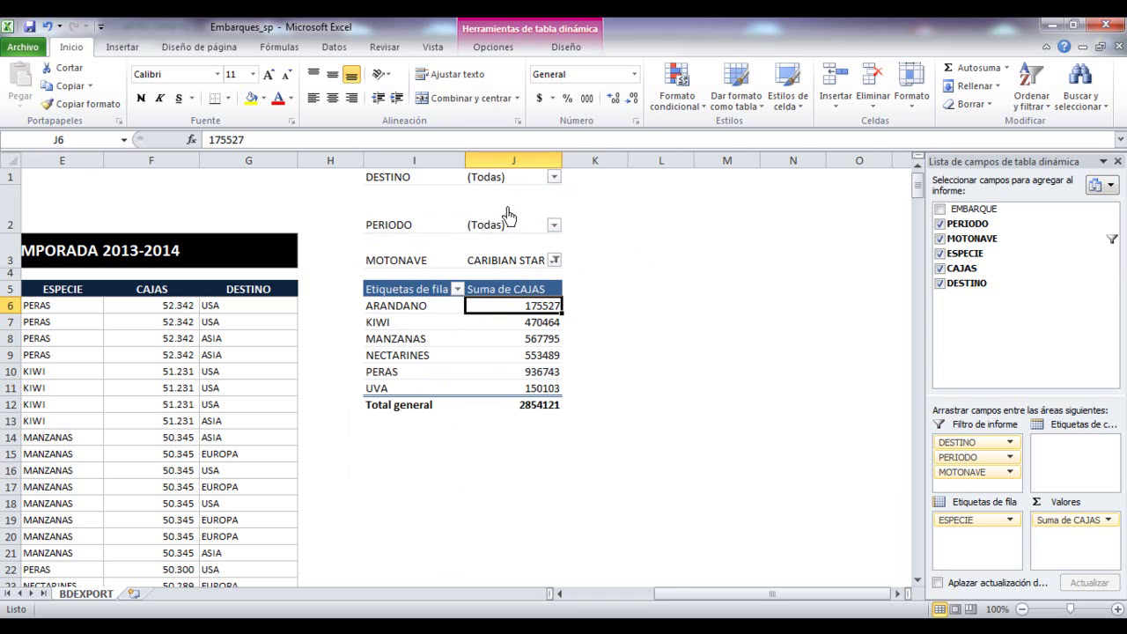